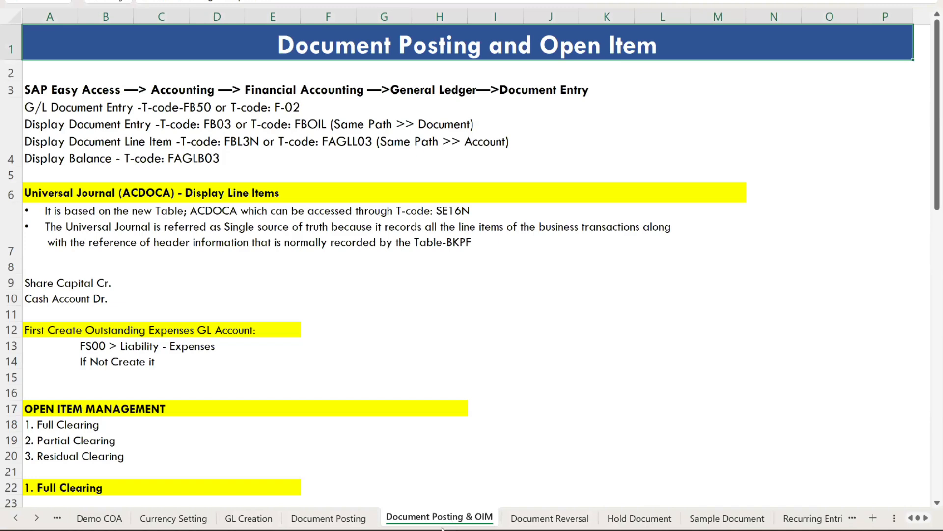
Switch from the Excel notes to the SAP Easy Access window
{"action": "mouse_move", "coordinate": [441, 528]}
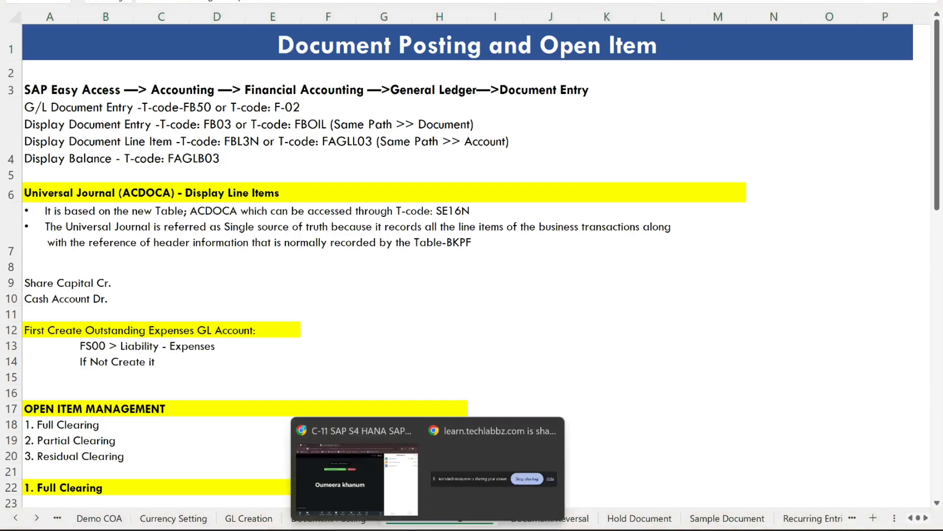
{"action": "mouse_move", "coordinate": [398, 529]}
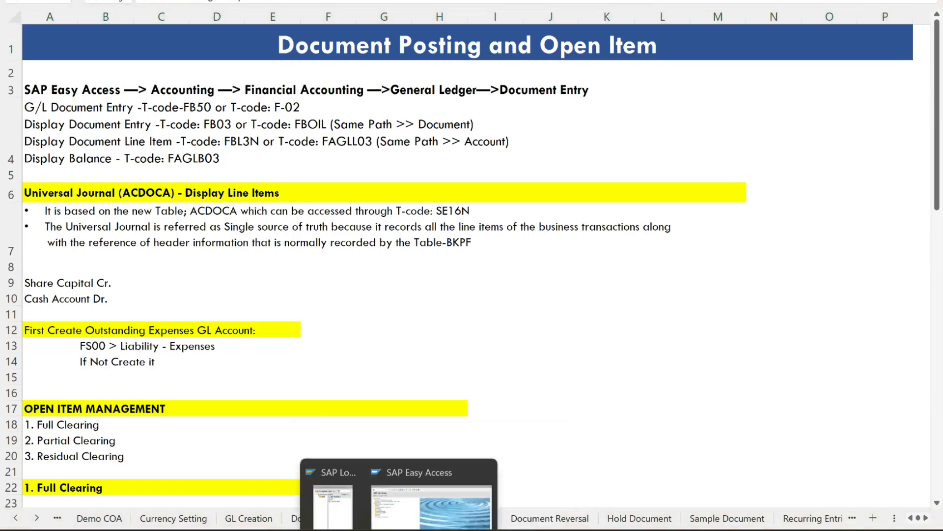
{"action": "left_click", "coordinate": [414, 485]}
{"action": "type", "text": "/NF"}
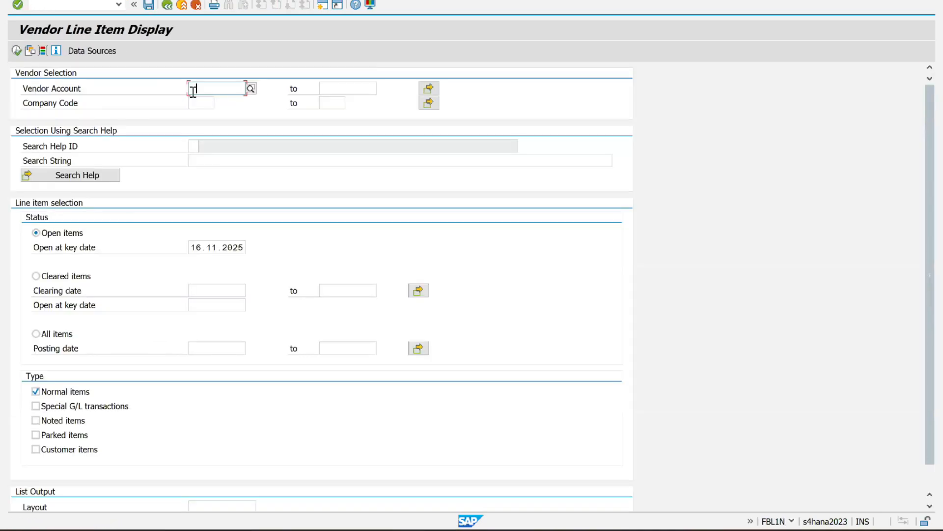
{"action": "left_click", "coordinate": [194, 89]}
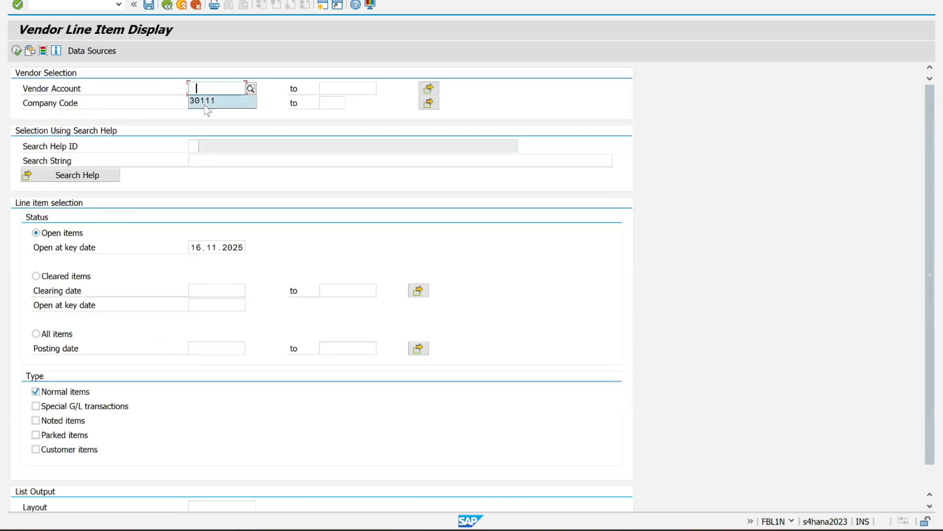
{"action": "left_click", "coordinate": [204, 104]}
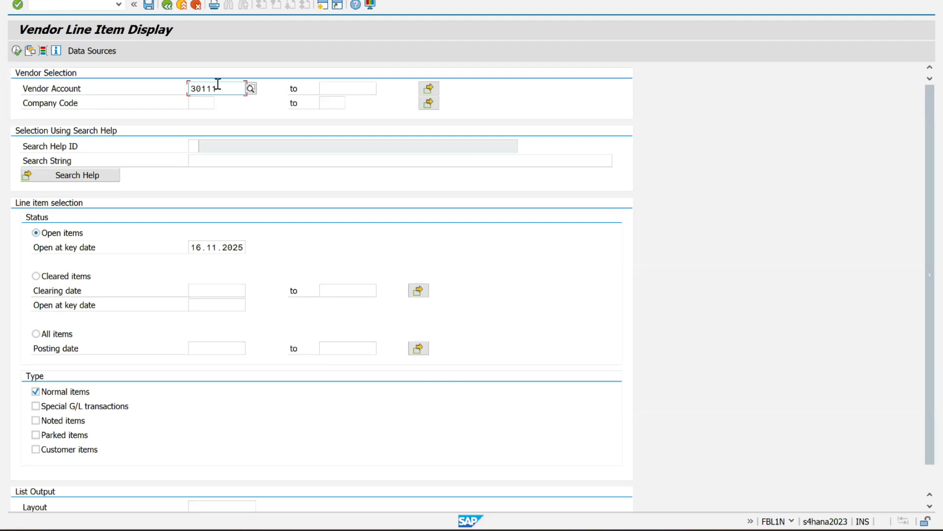
Open G/L Account Line Item Display (FBL3N) and run it for G/L account 300001 in company code TLIN
{"action": "left_click", "coordinate": [95, 4]}
{"action": "key", "text": "Return"}
{"action": "left_click", "coordinate": [240, 104]}
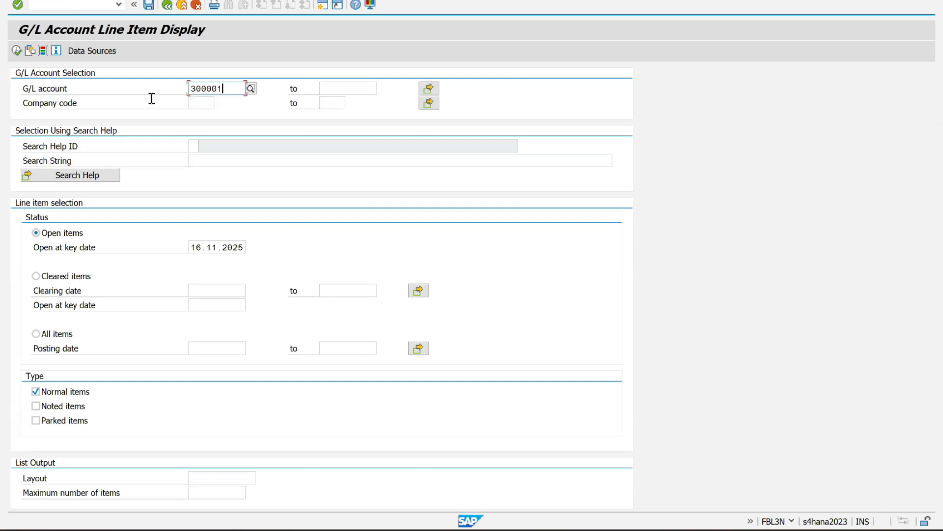
{"action": "left_click", "coordinate": [201, 104]}
{"action": "left_click", "coordinate": [206, 118]}
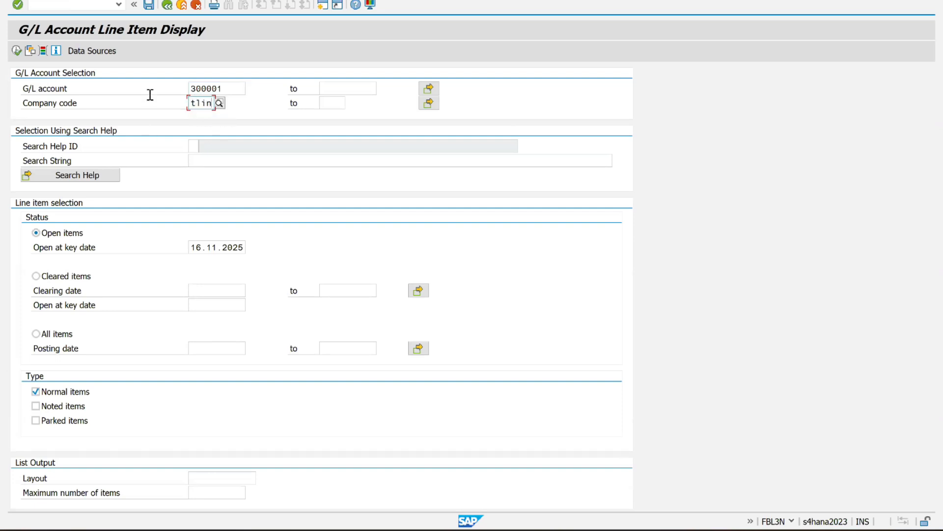
{"action": "left_click", "coordinate": [17, 50]}
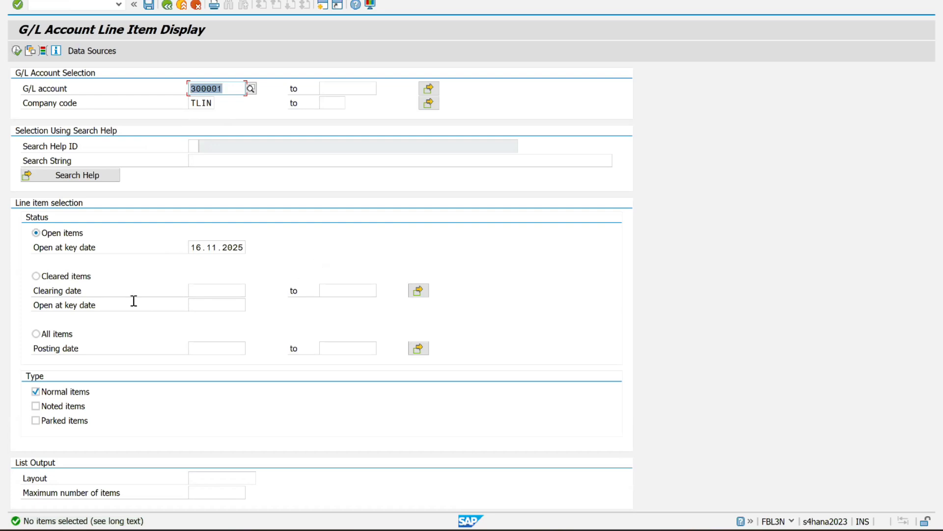
Set the open-items key date to 10.11.2025 and run the line item display again
{"action": "double_click", "coordinate": [202, 248]}
{"action": "type", "text": "10"}
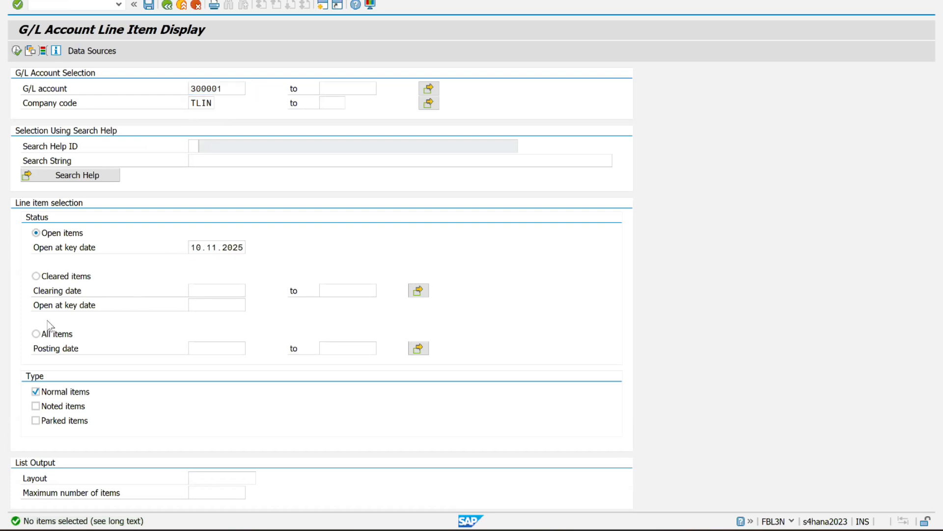
{"action": "key", "text": "Return"}
{"action": "left_click", "coordinate": [16, 51]}
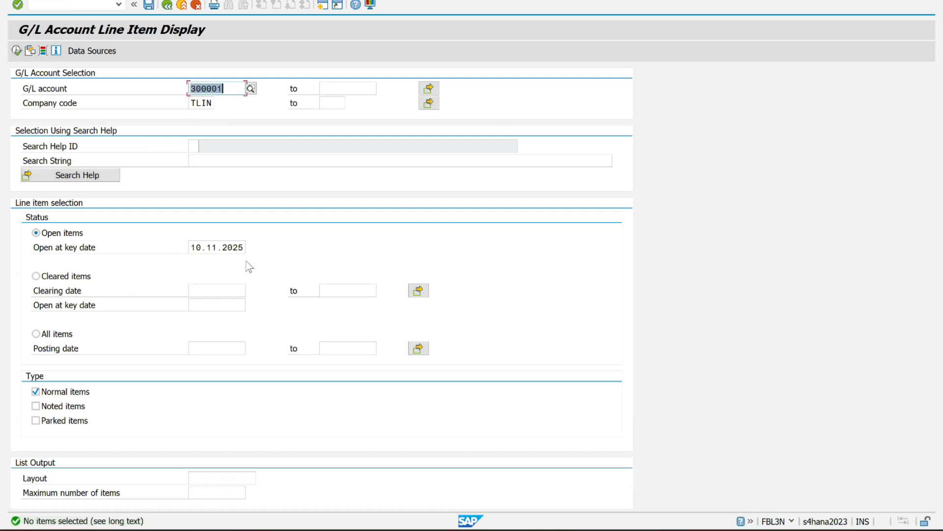
Move the open-items key date back to 10.10.2025 and rerun the G/L line item display
{"action": "double_click", "coordinate": [202, 247]}
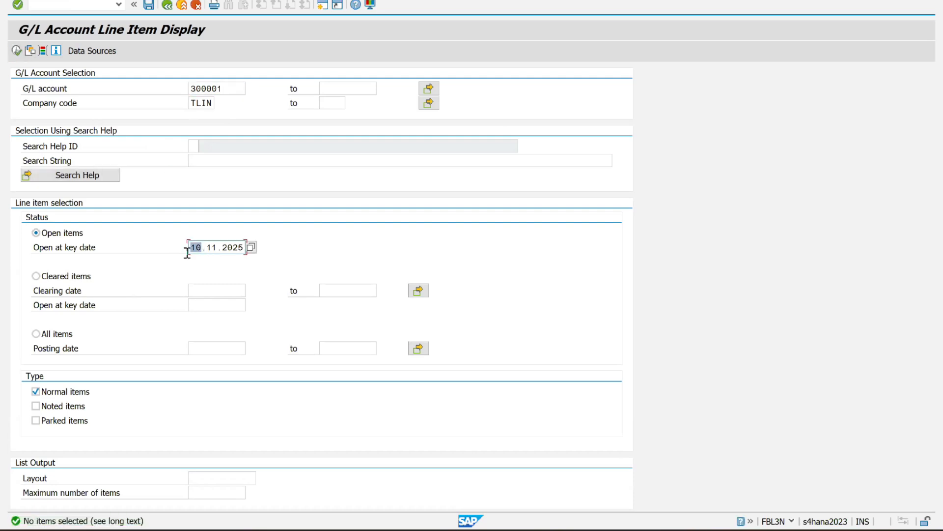
{"action": "left_click", "coordinate": [217, 247]}
{"action": "key", "text": "BackSpace"}
{"action": "type", "text": "0"}
{"action": "left_click", "coordinate": [18, 51]}
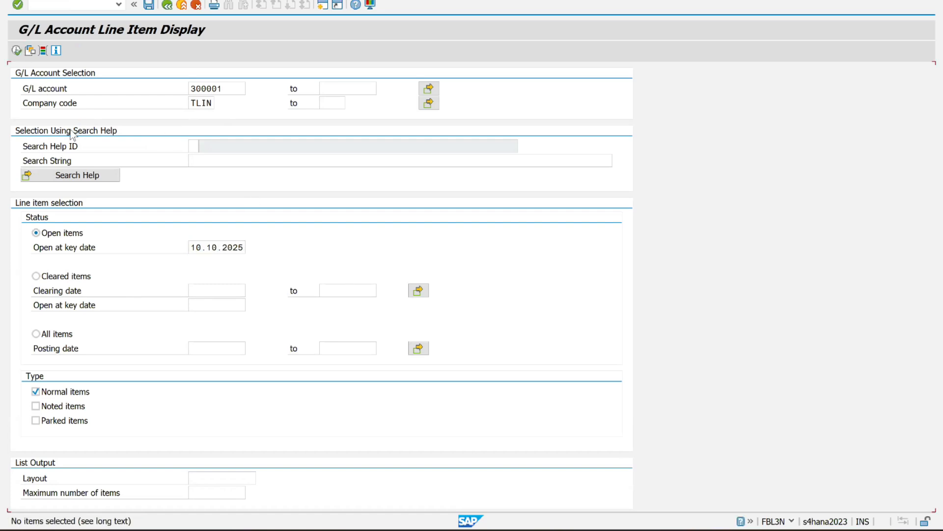
{"action": "left_click", "coordinate": [264, 162]}
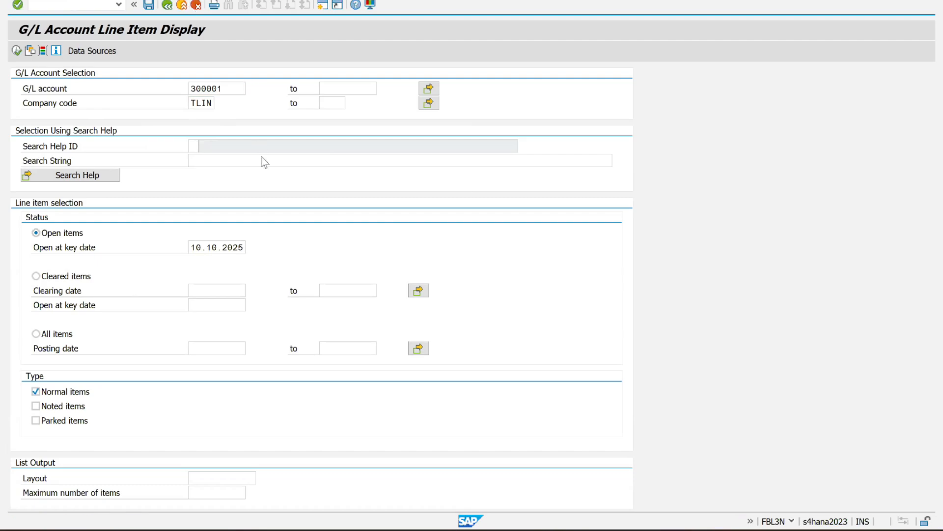
Switch to the Excel notes and look over the Open Item Management section on the Document Posting & OIM sheet
{"action": "key", "text": "alt+Tab"}
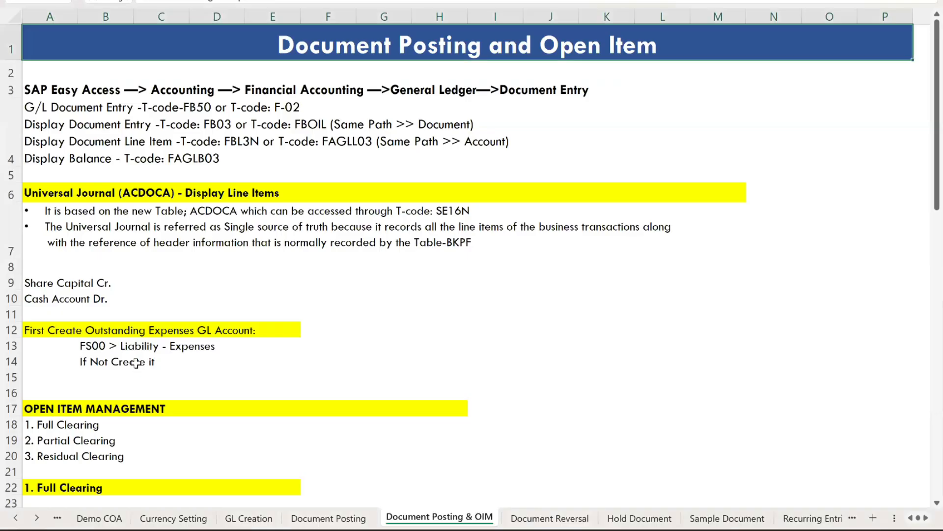
{"action": "scroll", "coordinate": [136, 363], "scroll_direction": "down", "scroll_amount": 3}
{"action": "left_click", "coordinate": [13, 143]}
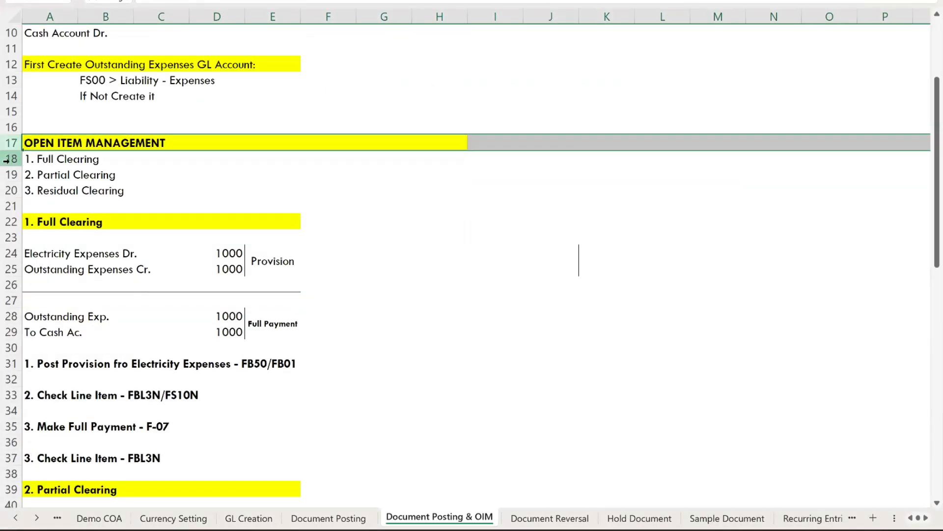
{"action": "scroll", "coordinate": [14, 154], "scroll_direction": "down", "scroll_amount": 1}
{"action": "scroll", "coordinate": [13, 154], "scroll_direction": "up", "scroll_amount": 2}
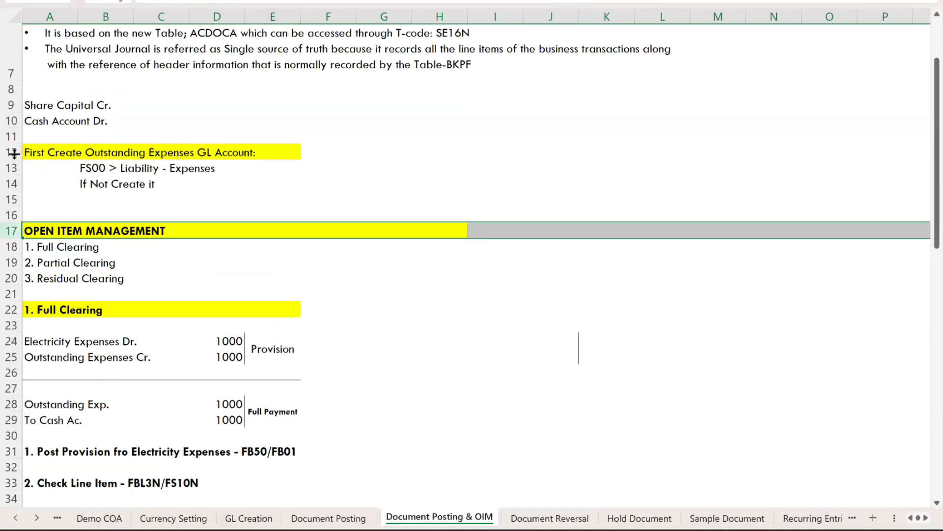
{"action": "scroll", "coordinate": [13, 153], "scroll_direction": "down", "scroll_amount": 2}
{"action": "scroll", "coordinate": [13, 154], "scroll_direction": "down", "scroll_amount": 1}
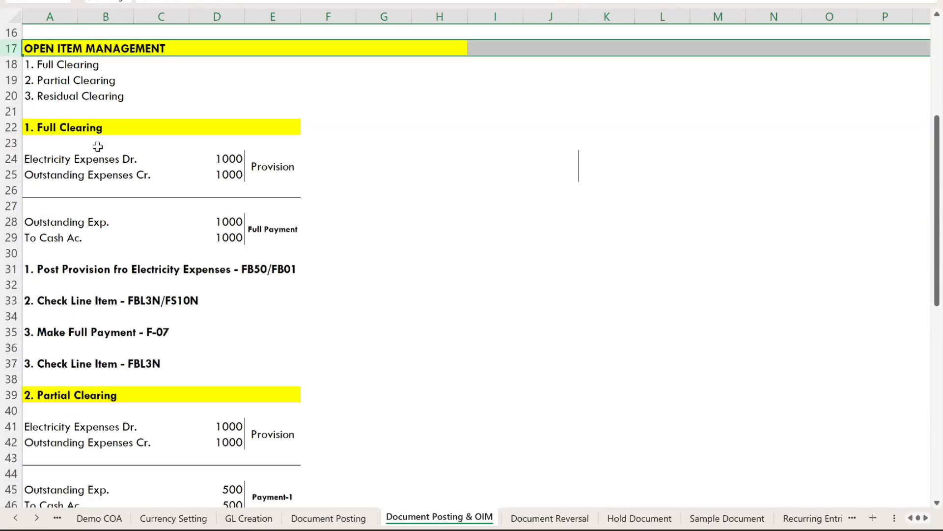
Examine the provision and full payment entries under Full Clearing, along with the list of clearing types
{"action": "left_click_drag", "start_coordinate": [39, 157], "coordinate": [293, 179]}
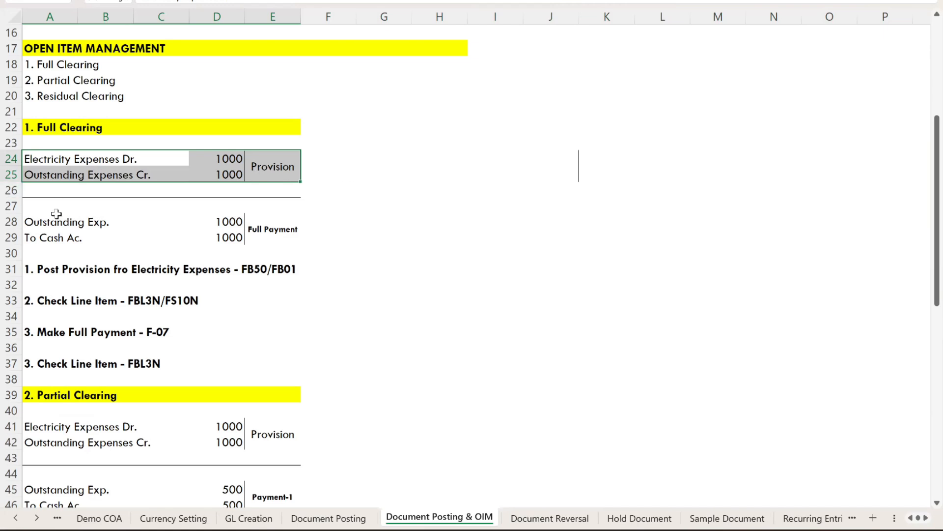
{"action": "left_click", "coordinate": [42, 220]}
{"action": "left_click_drag", "start_coordinate": [177, 224], "coordinate": [275, 235]}
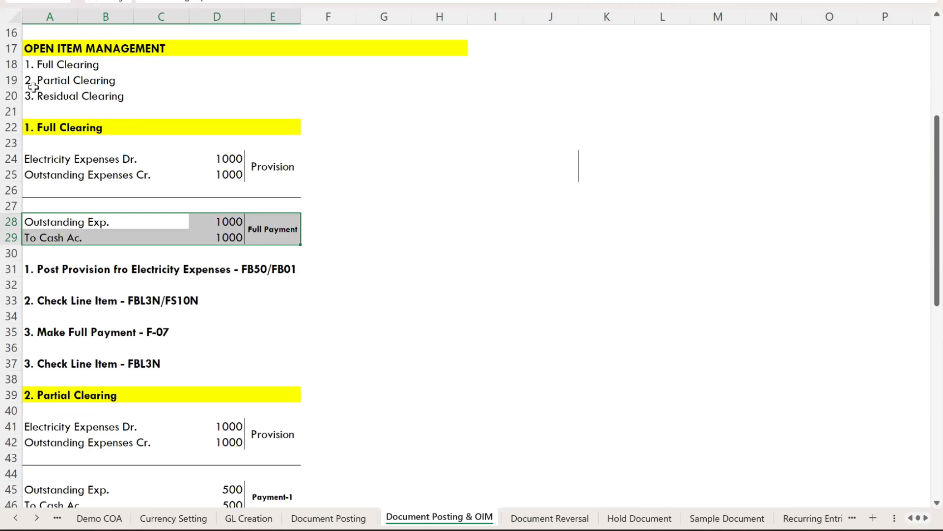
{"action": "left_click", "coordinate": [9, 99]}
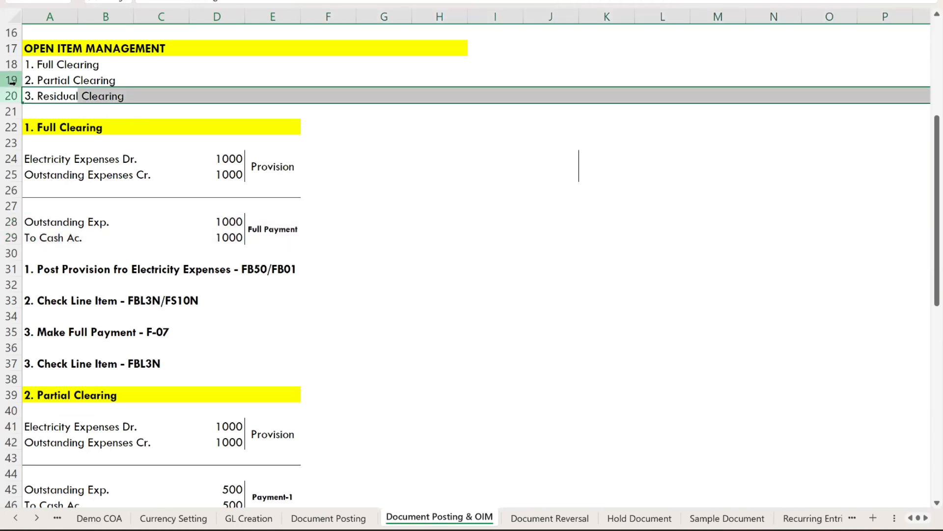
{"action": "left_click", "coordinate": [11, 65]}
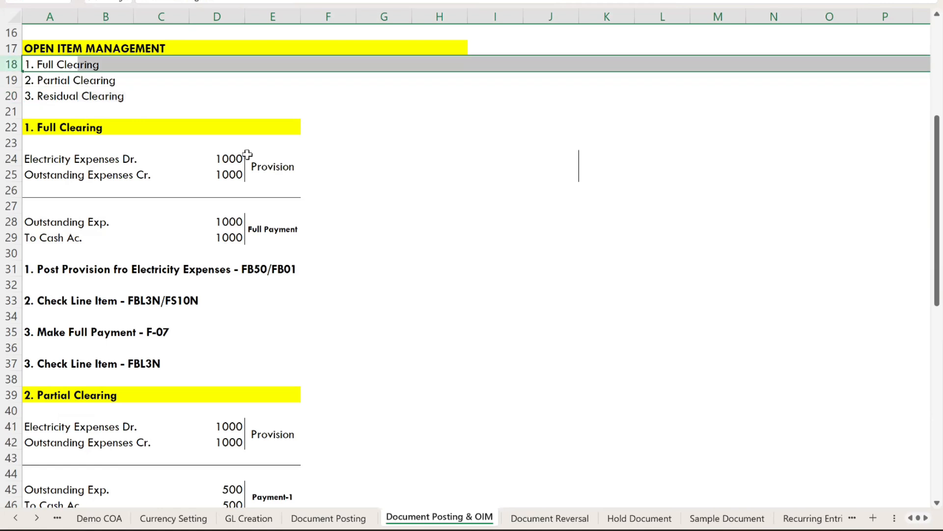
{"action": "left_click_drag", "start_coordinate": [227, 156], "coordinate": [224, 174]}
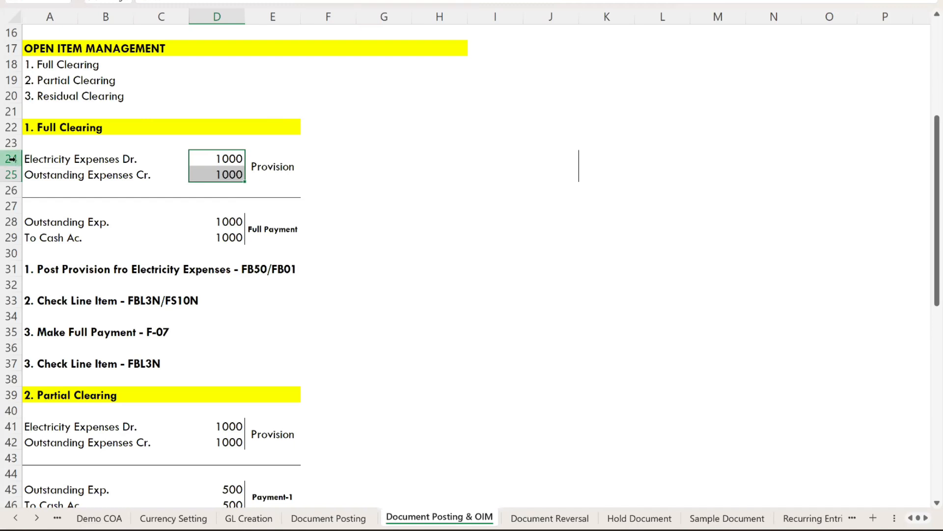
{"action": "left_click_drag", "start_coordinate": [12, 159], "coordinate": [12, 175]}
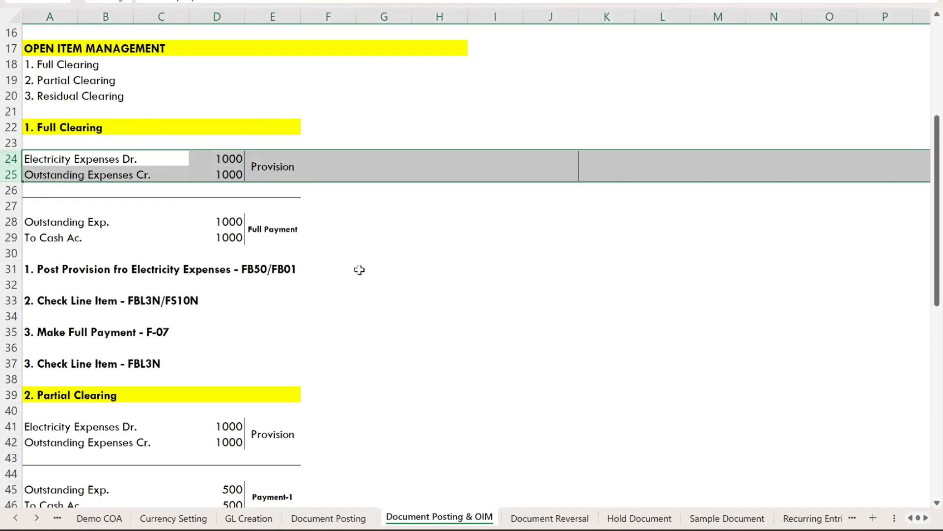
{"action": "left_click", "coordinate": [152, 68]}
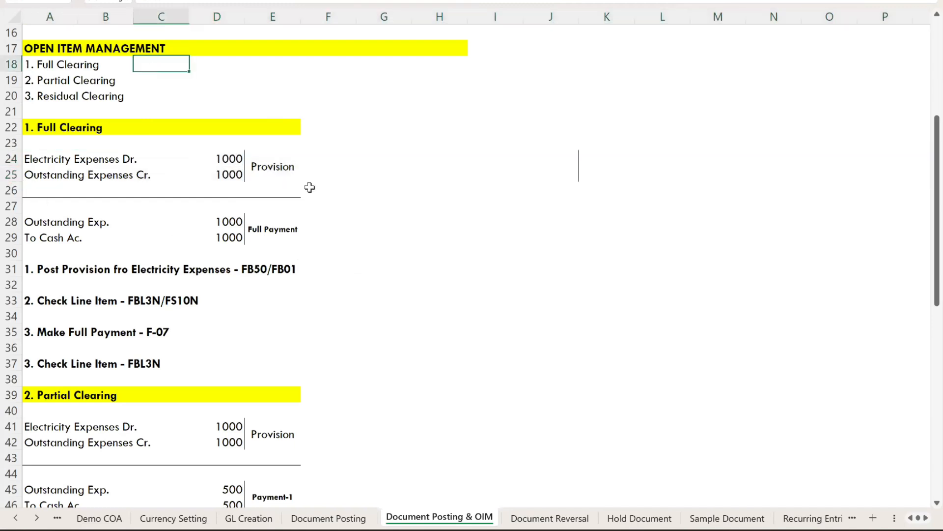
Review the Full Clearing procedure in the notes, from posting the electricity provision through payment to the line item check
{"action": "left_click", "coordinate": [10, 269]}
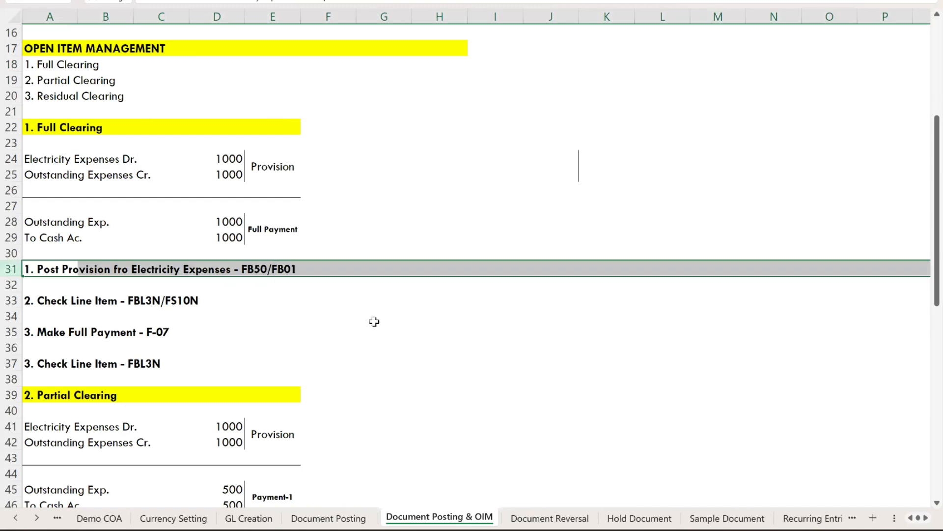
{"action": "left_click_drag", "start_coordinate": [28, 159], "coordinate": [295, 163]}
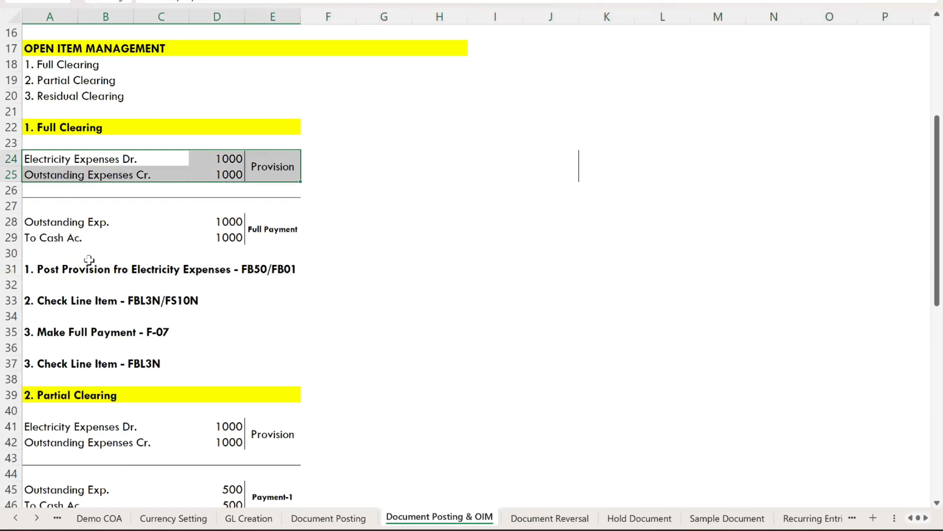
{"action": "left_click", "coordinate": [14, 300]}
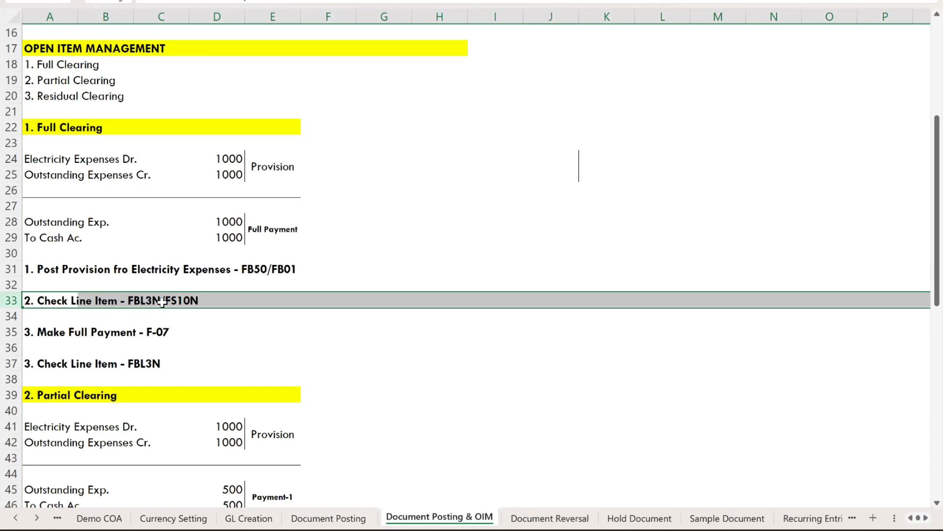
{"action": "left_click", "coordinate": [14, 329]}
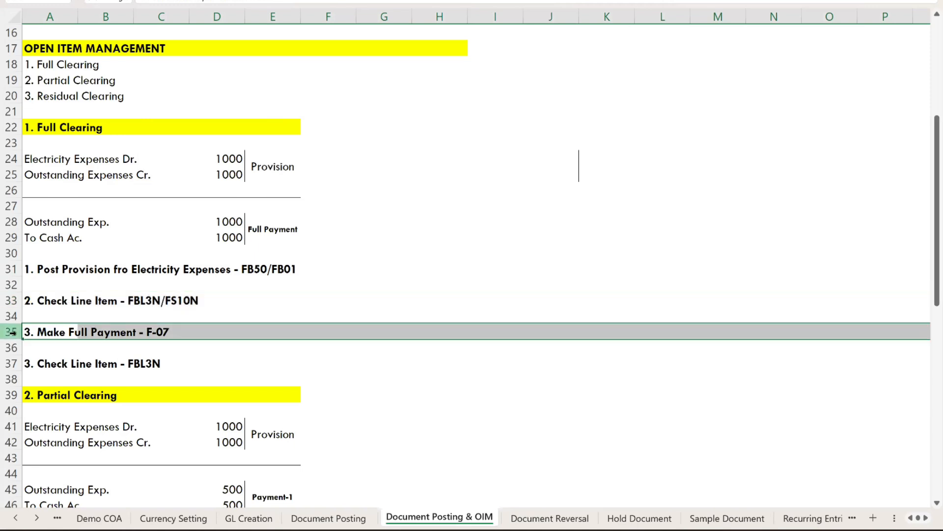
{"action": "left_click", "coordinate": [12, 363]}
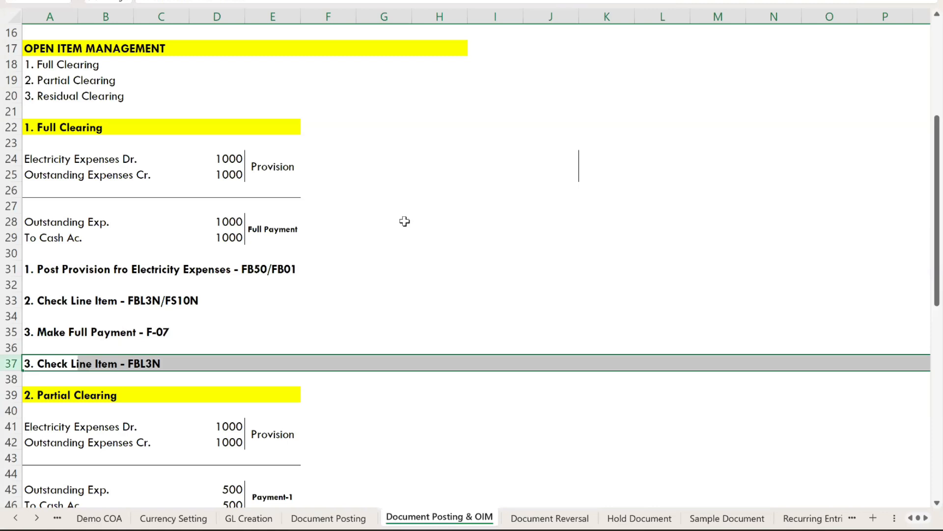
Switch to SAP, open G/L account document entry (FB50), and check the company code while keeping TLIN
{"action": "key", "text": "alt+Tab"}
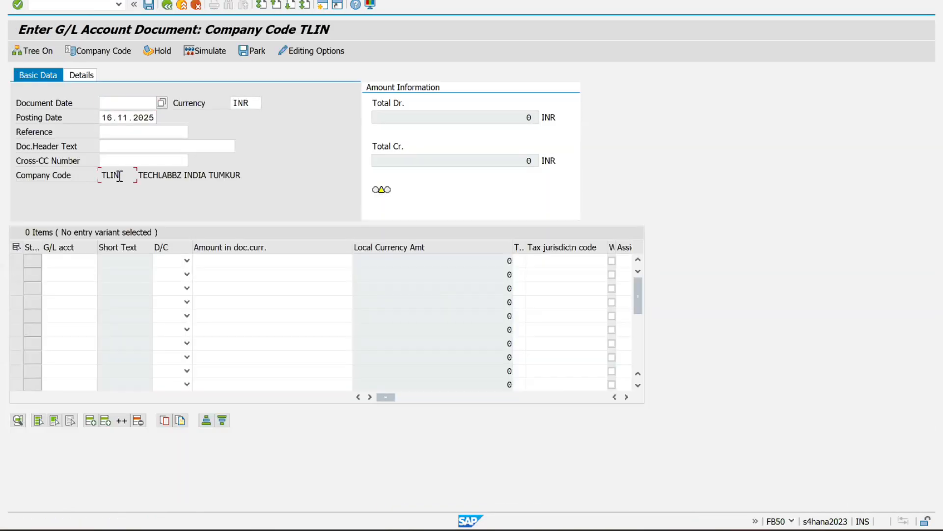
{"action": "left_click_drag", "start_coordinate": [119, 176], "coordinate": [99, 176]}
{"action": "key", "text": "alt+Tab"}
{"action": "key", "text": "alt+Tab"}
{"action": "left_click", "coordinate": [116, 52]}
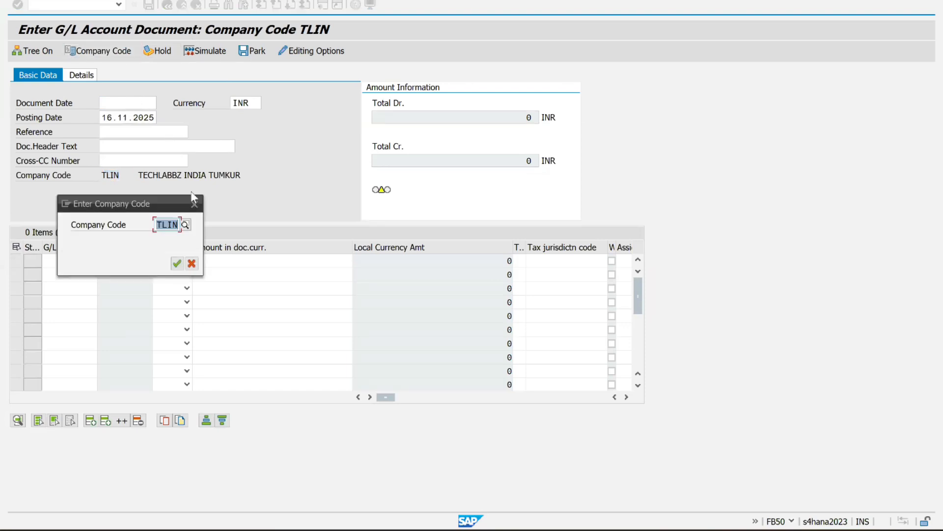
{"action": "left_click", "coordinate": [195, 205]}
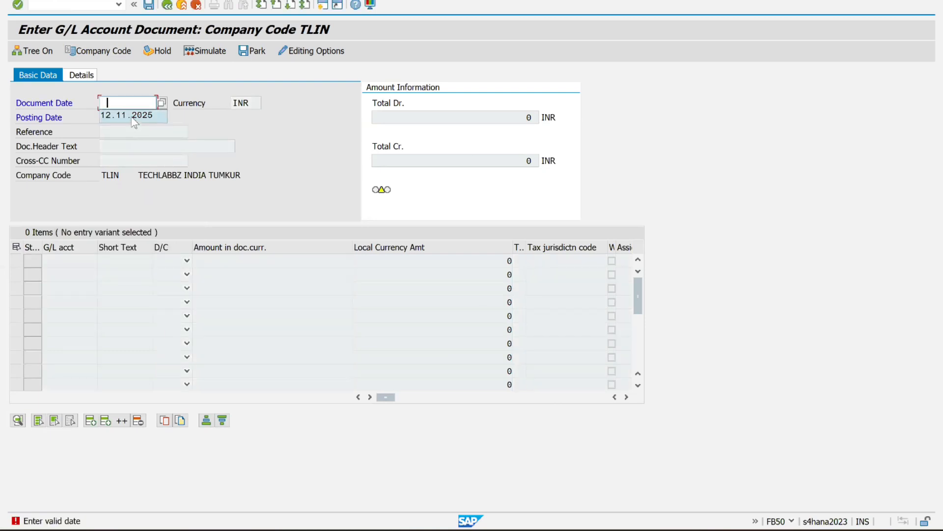
Copy the posting date 16.11.2025 into the document date and validate the document header
{"action": "left_click", "coordinate": [225, 121]}
{"action": "left_click", "coordinate": [121, 119]}
{"action": "key", "text": "ctrl+a"}
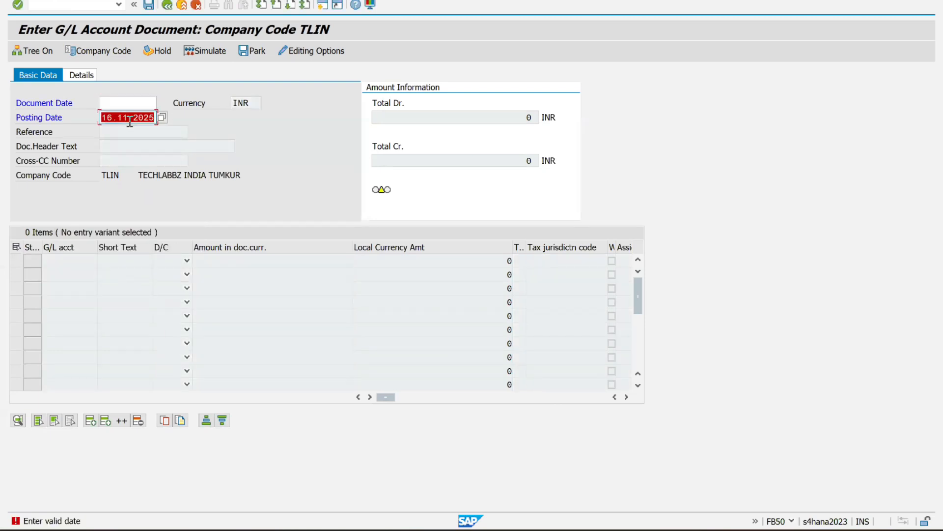
{"action": "key", "text": "ctrl+c"}
{"action": "left_click", "coordinate": [139, 105]}
{"action": "key", "text": "ctrl+v"}
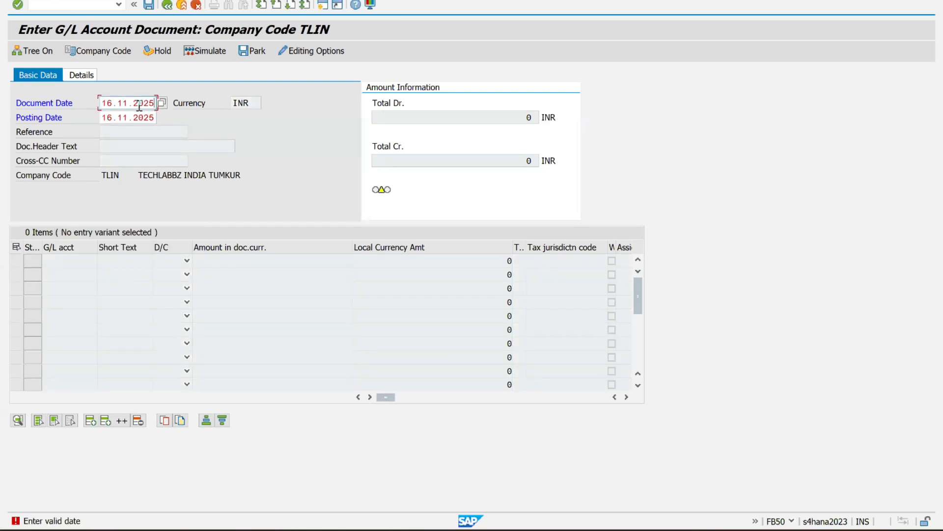
{"action": "left_click", "coordinate": [140, 150]}
{"action": "key", "text": "Return"}
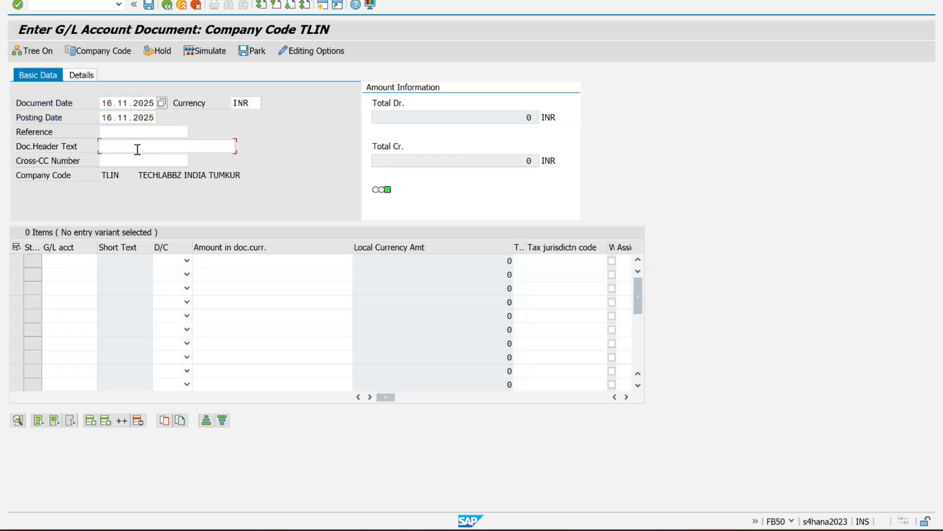
Enter TEST as the document header text and go to the first line item
{"action": "type", "text": "TES"}
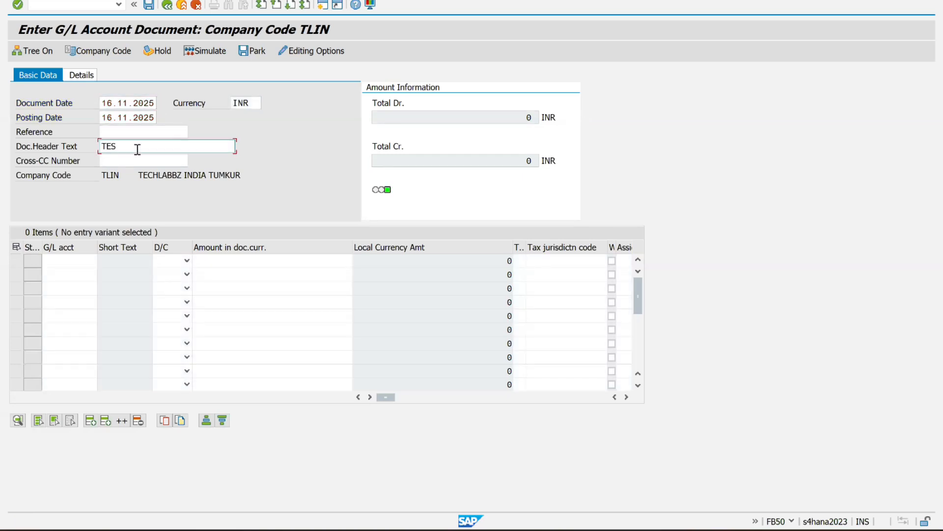
{"action": "type", "text": "T"}
{"action": "left_click", "coordinate": [85, 260]}
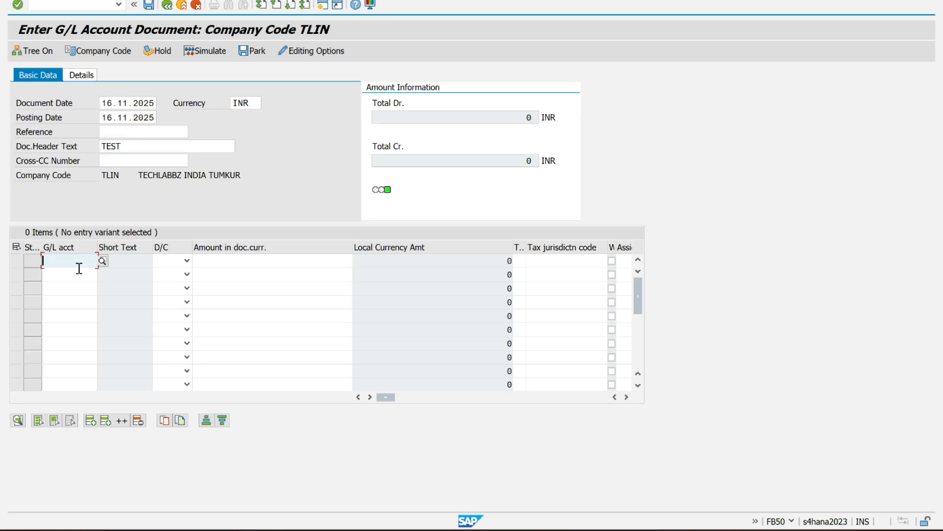
Look up the general ledger accounts, then assign account 400002 to the first line item and 300001 to the second
{"action": "left_click", "coordinate": [71, 280]}
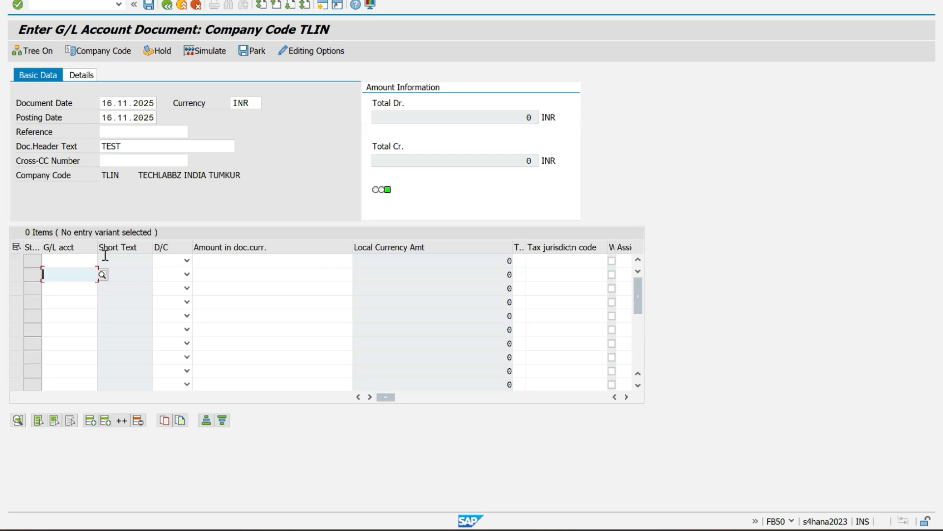
{"action": "left_click", "coordinate": [71, 259]}
{"action": "left_click", "coordinate": [70, 259]}
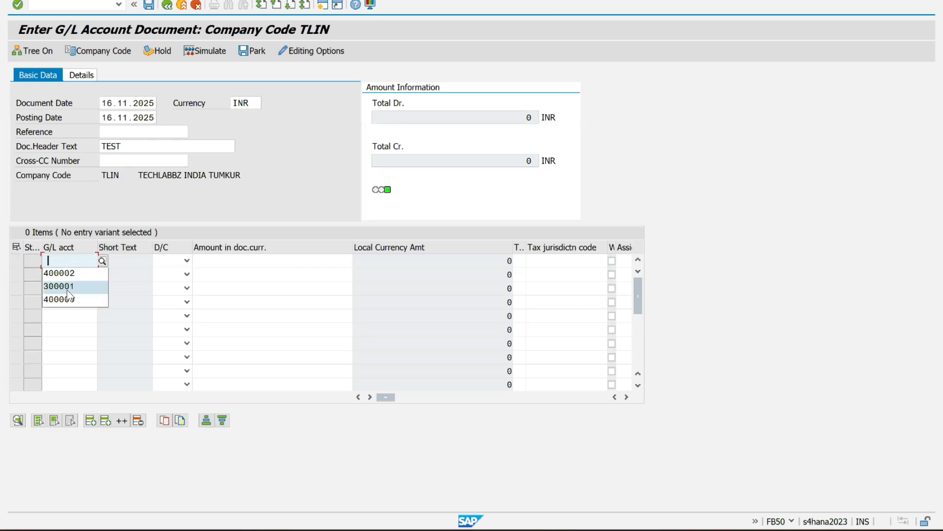
{"action": "left_click", "coordinate": [102, 262]}
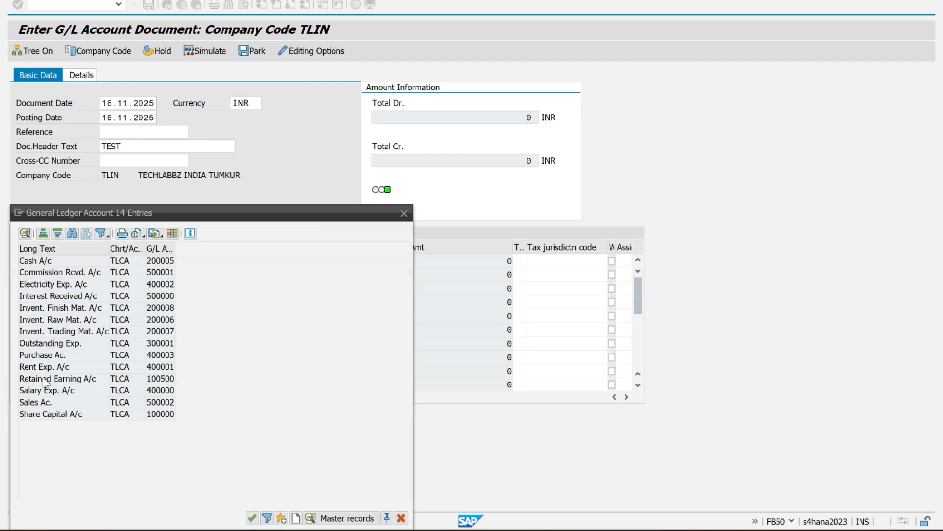
{"action": "left_click", "coordinate": [37, 289]}
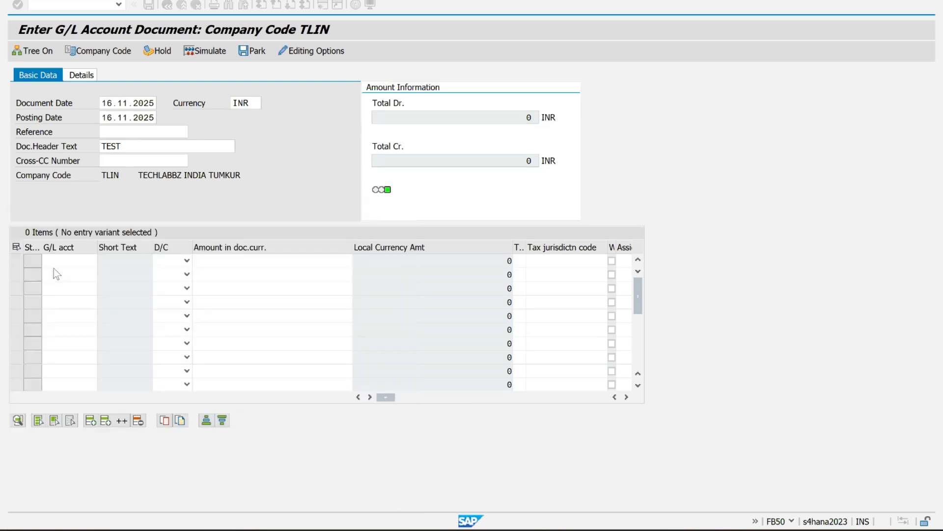
{"action": "left_click", "coordinate": [55, 274]}
{"action": "left_click", "coordinate": [65, 300]}
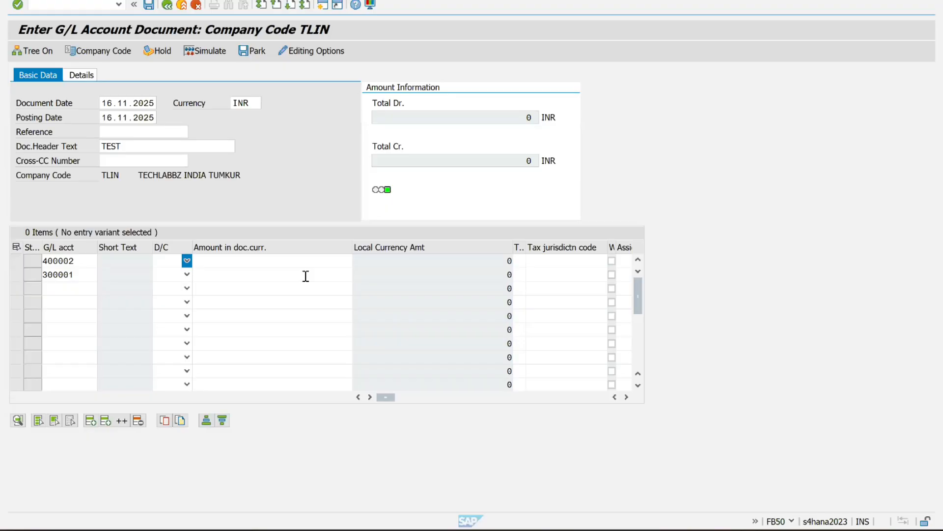
Check the provision entry in the Excel notes, return to SAP, and set account 400002 to debit and 300001 to credit
{"action": "key", "text": "alt+Tab"}
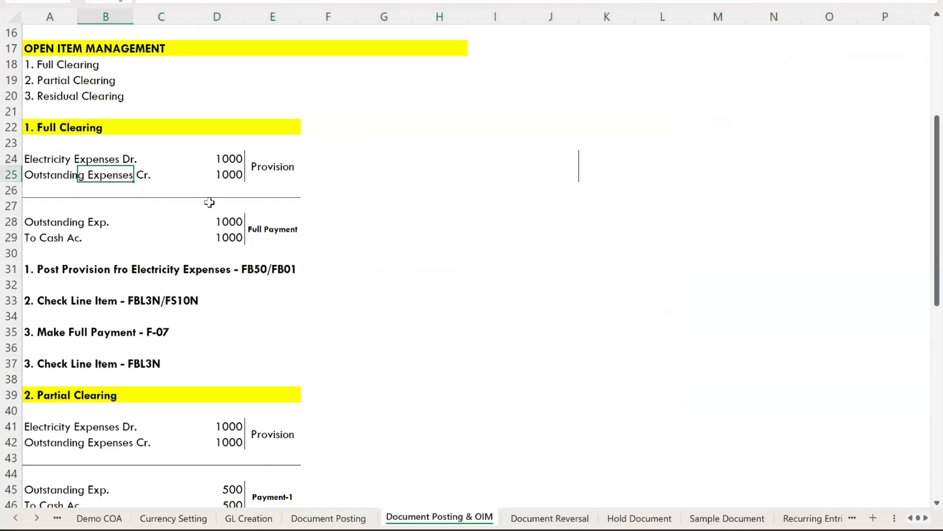
{"action": "key", "text": "alt+Tab"}
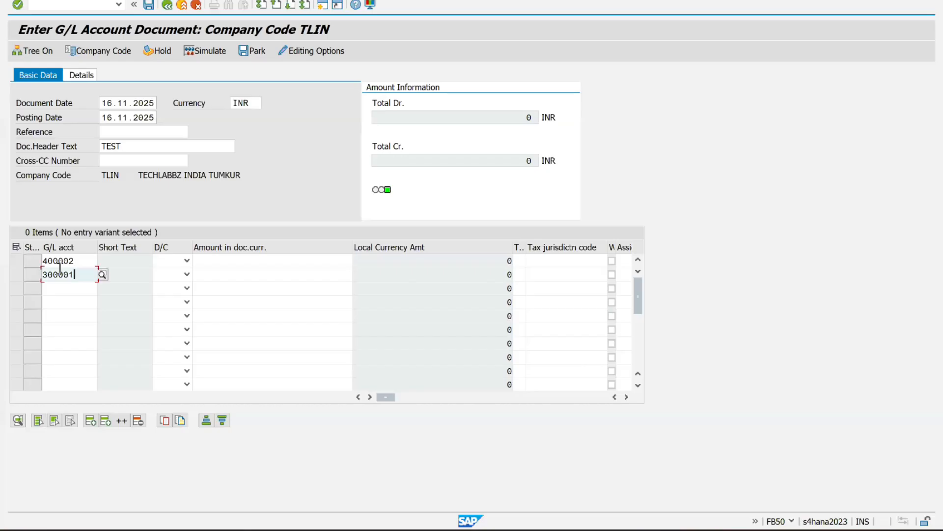
{"action": "left_click", "coordinate": [186, 260]}
{"action": "left_click", "coordinate": [172, 289]}
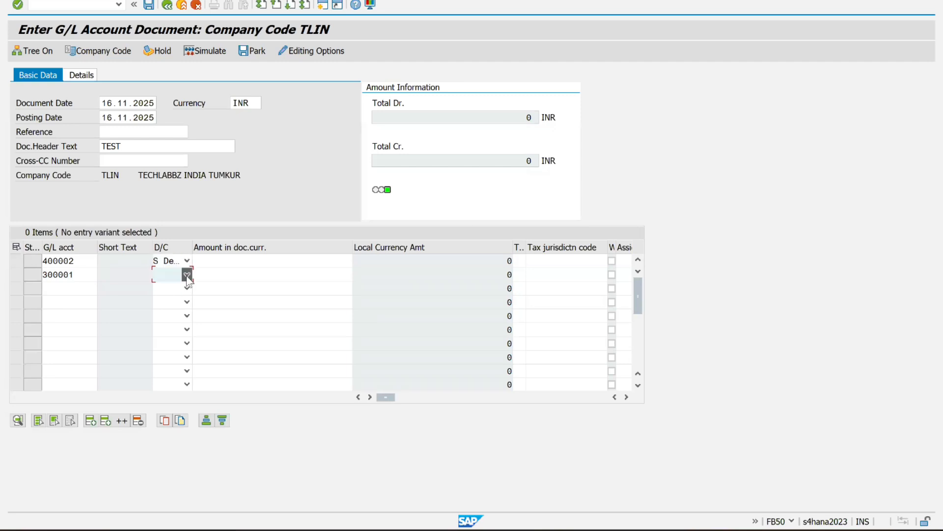
{"action": "left_click", "coordinate": [187, 274]}
Enter an amount of 1500 on both line items and validate the entries
{"action": "left_click", "coordinate": [227, 265]}
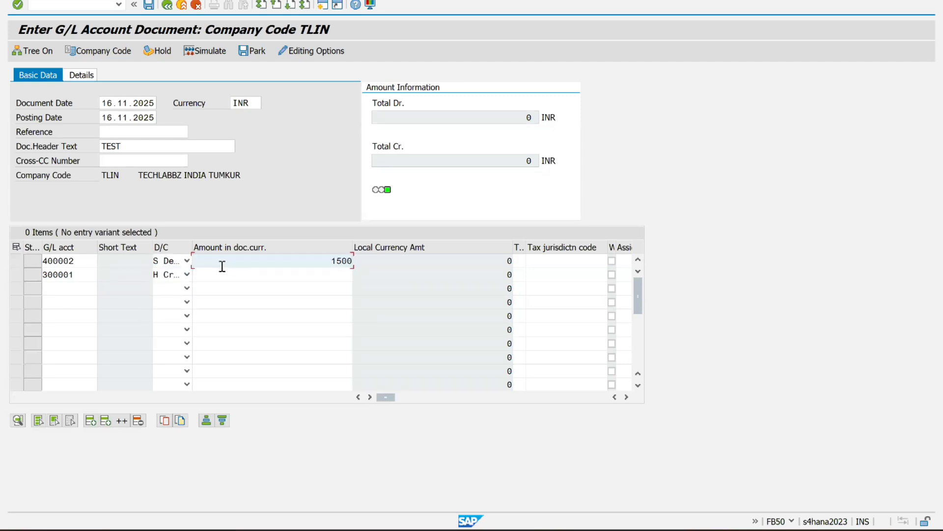
{"action": "left_click", "coordinate": [293, 275]}
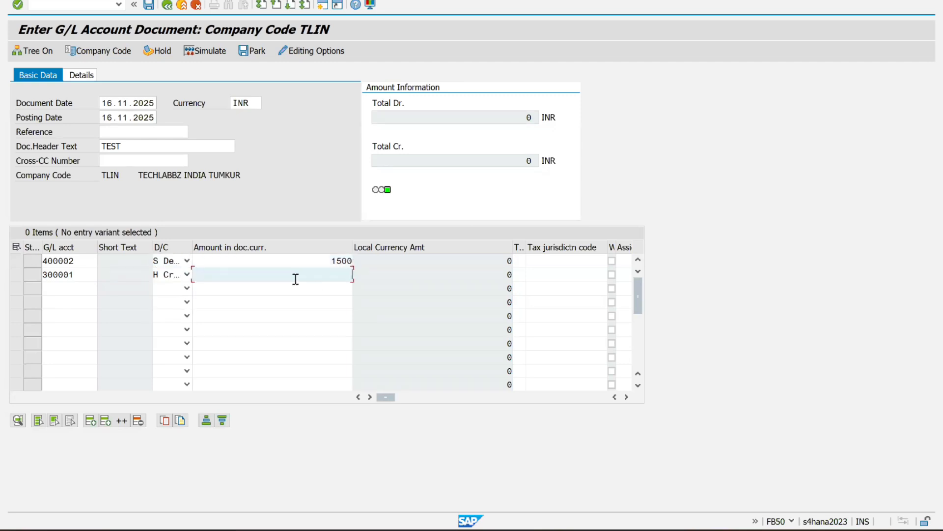
{"action": "left_click", "coordinate": [349, 313]}
{"action": "key", "text": "Return"}
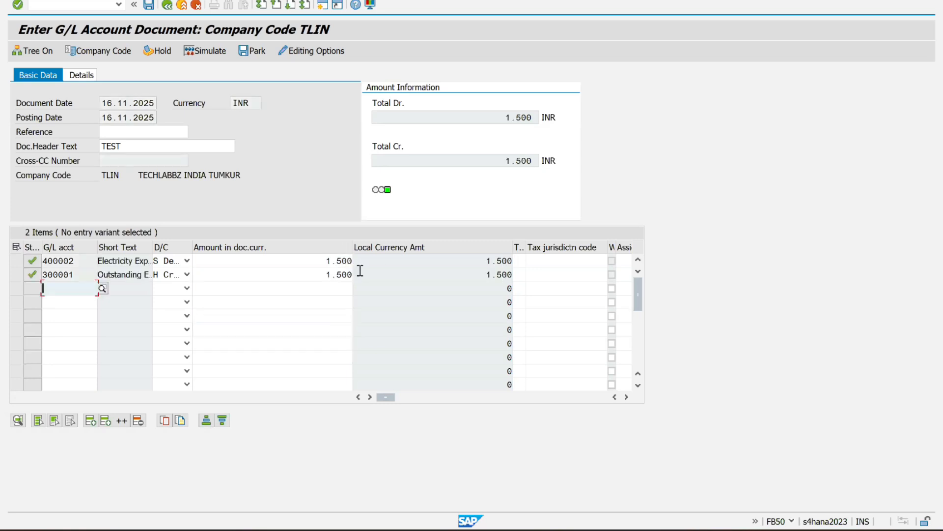
Enter ELEC. EXP. as the item text of the electricity line and repeat it on the outstanding expenses line
{"action": "left_click", "coordinate": [553, 259]}
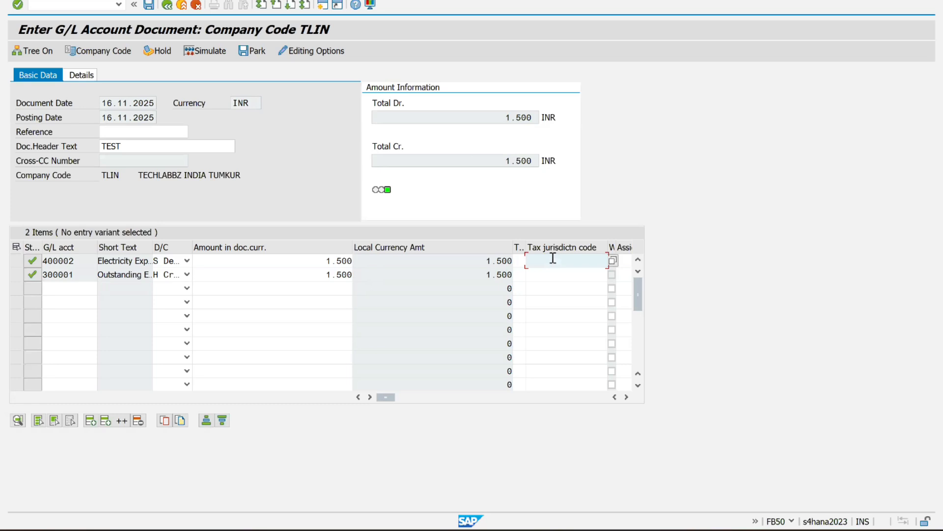
{"action": "key", "text": "Tab"}
{"action": "key", "text": "Tab"}
{"action": "key", "text": "Tab"}
{"action": "left_click", "coordinate": [546, 260]}
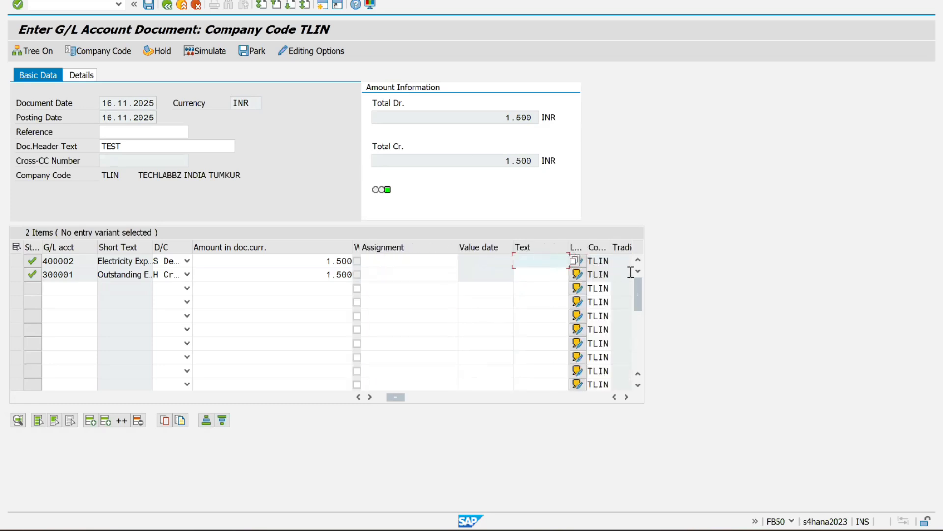
{"action": "type", "text": "ELEC. EXP."}
{"action": "left_click", "coordinate": [539, 274]}
{"action": "left_click", "coordinate": [526, 301]}
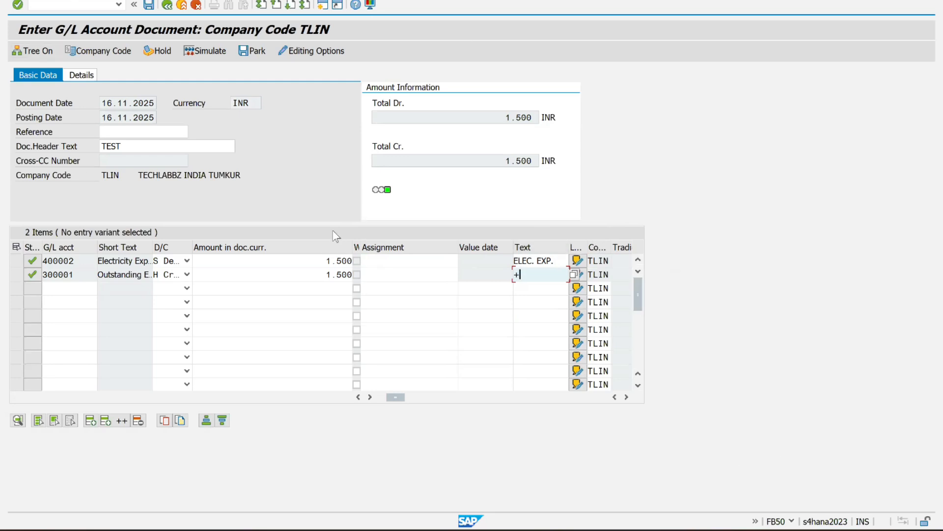
{"action": "key", "text": "Return"}
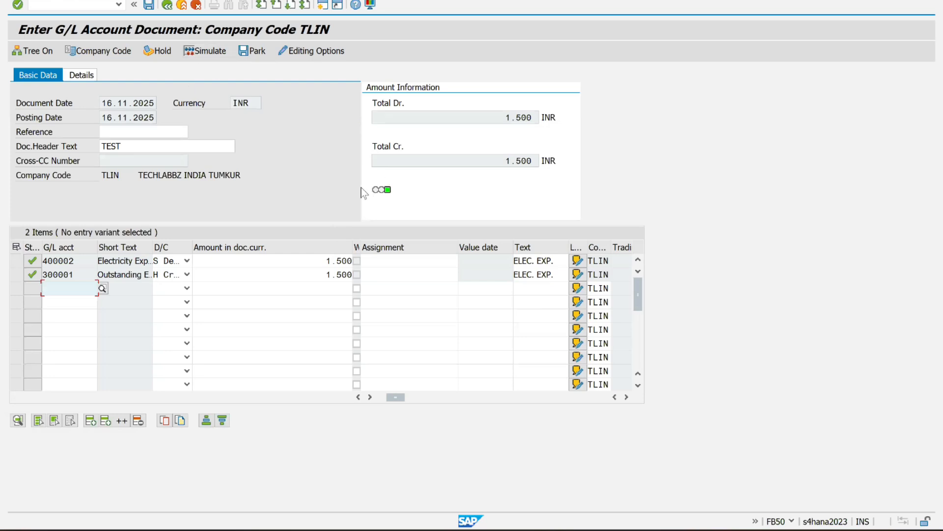
Simulate the G/L account document and post the electricity provision
{"action": "left_click", "coordinate": [397, 104]}
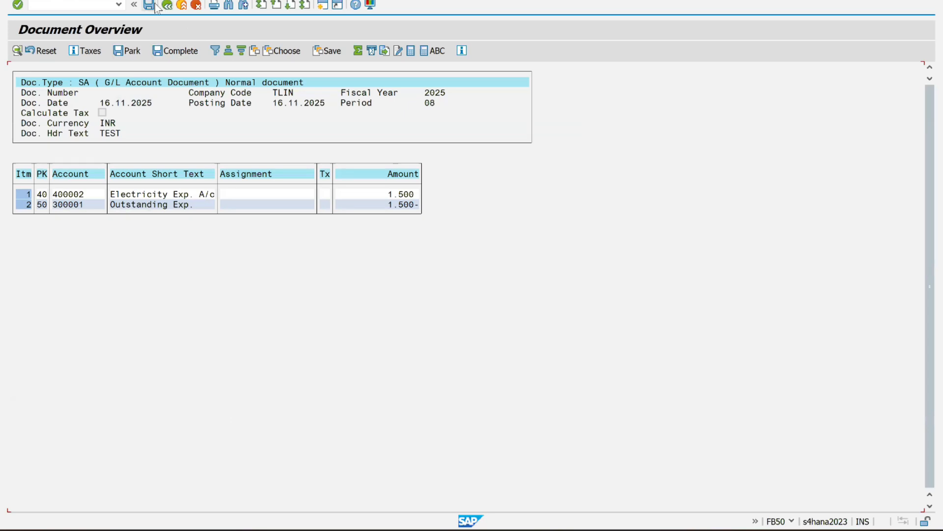
{"action": "left_click", "coordinate": [149, 6]}
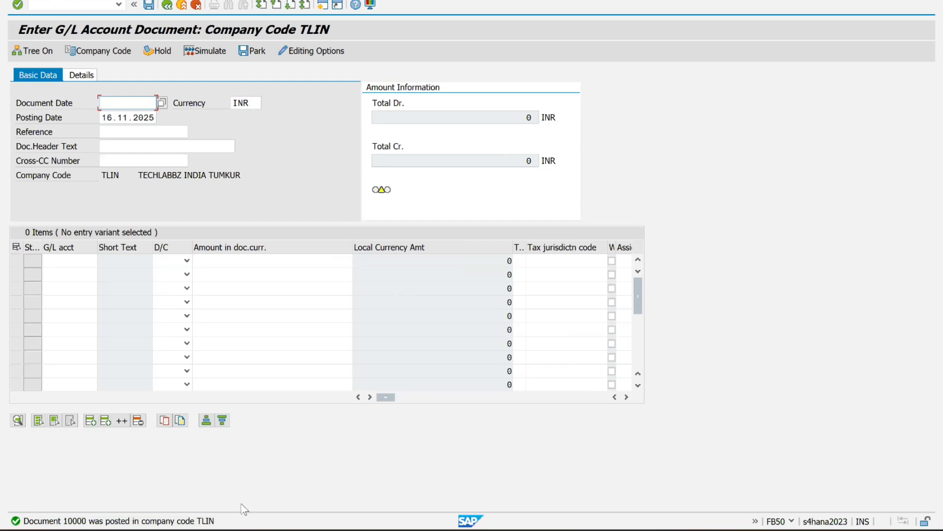
Review the line item check in the Excel notes, return to SAP, and open G/L account line item display (FBL3N)
{"action": "key", "text": "alt+Tab"}
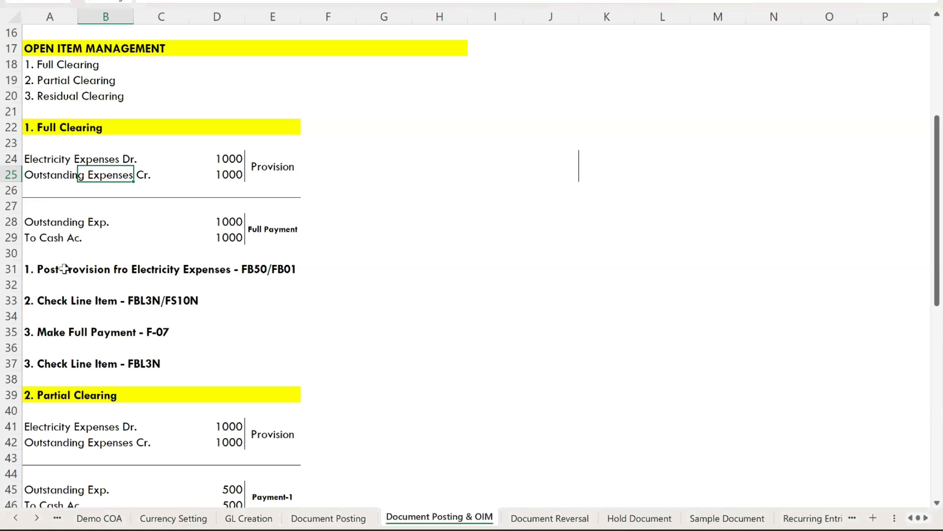
{"action": "left_click", "coordinate": [3, 300]}
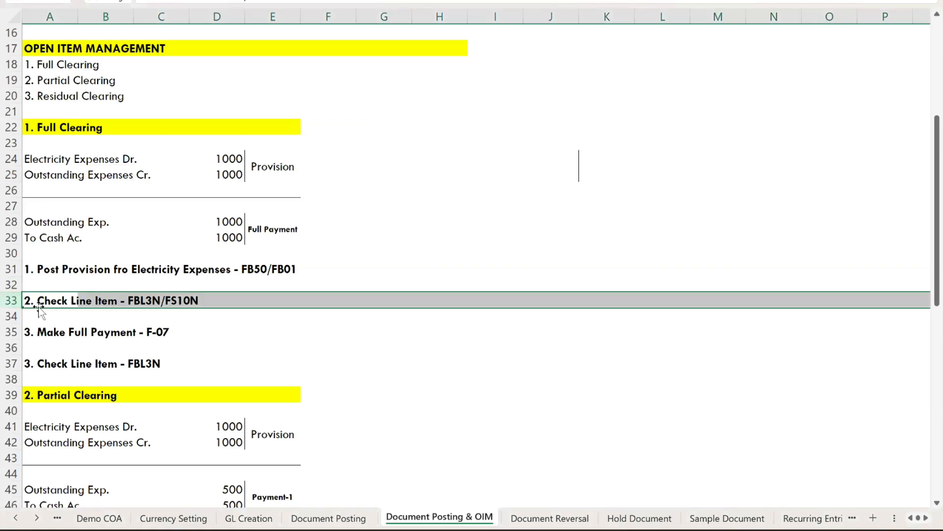
{"action": "key", "text": "alt+Tab"}
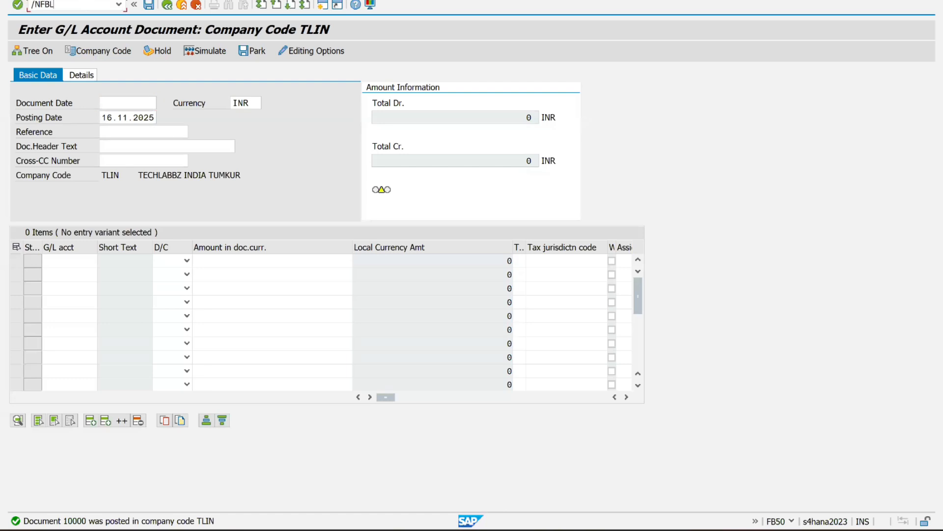
{"action": "key", "text": "Return"}
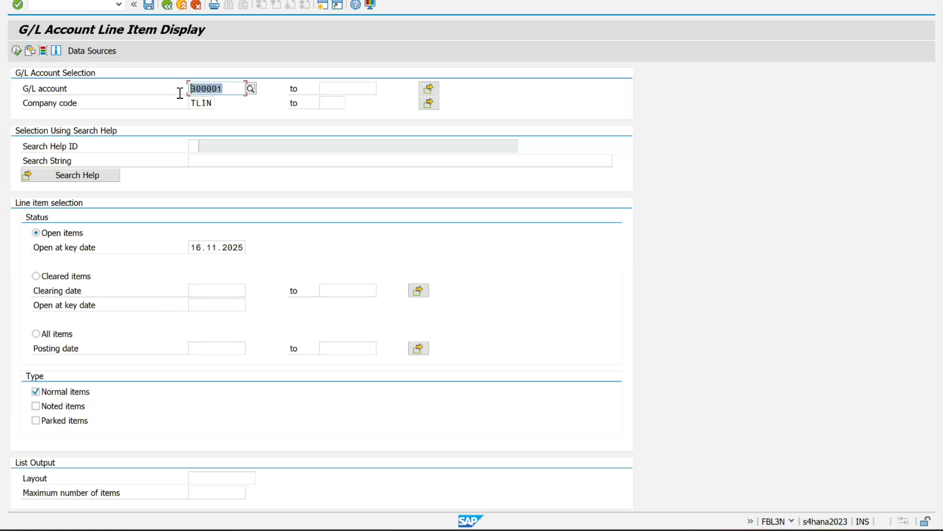
Display the open items of G/L account 300001 in company code TLIN, and redisplay them with layout 1SAP-FC
{"action": "left_click", "coordinate": [16, 51]}
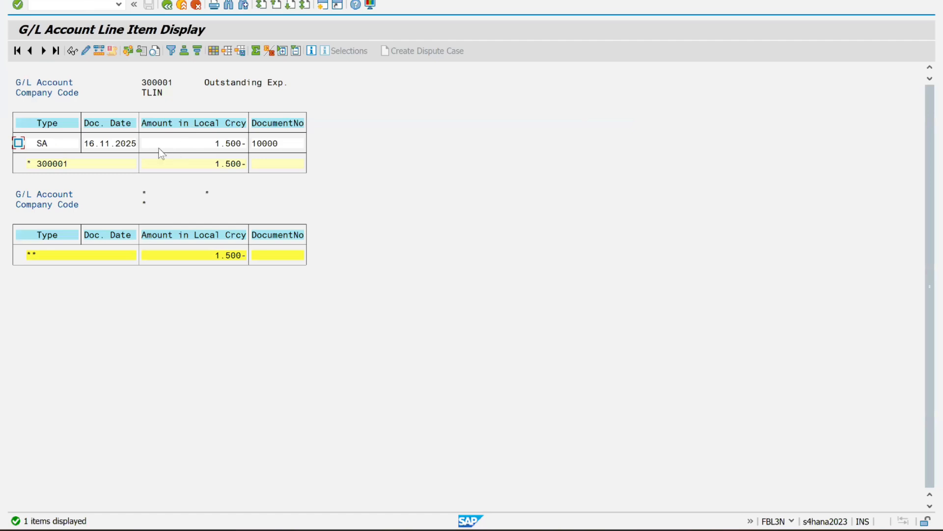
{"action": "left_click", "coordinate": [167, 5]}
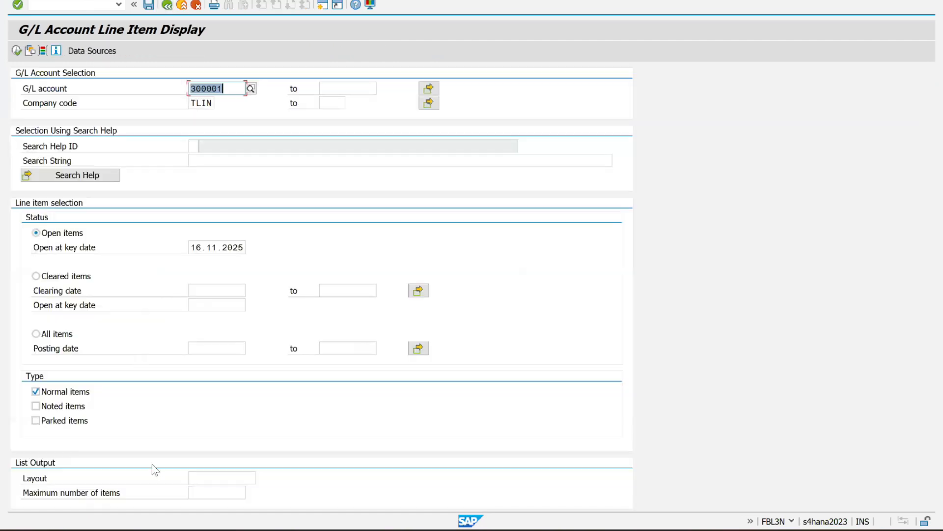
{"action": "left_click", "coordinate": [216, 480]}
{"action": "left_click", "coordinate": [214, 490]}
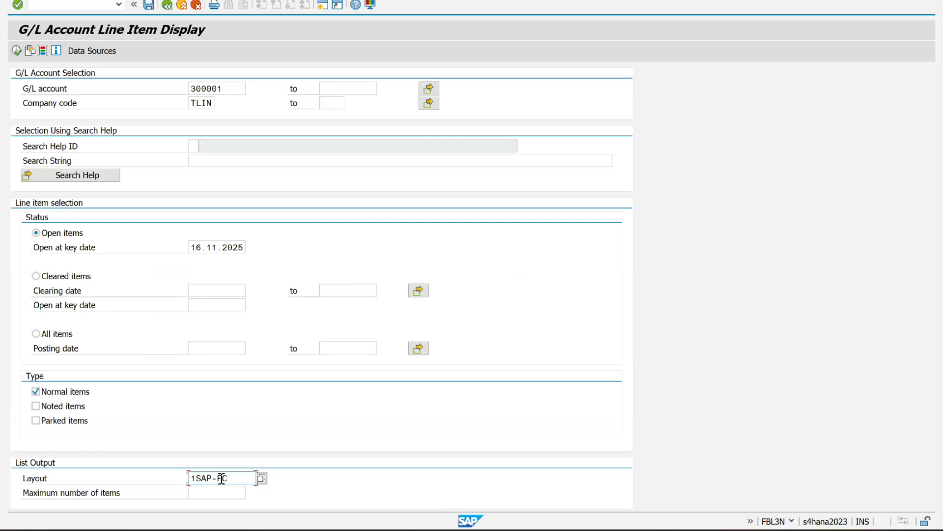
{"action": "left_click", "coordinate": [16, 51]}
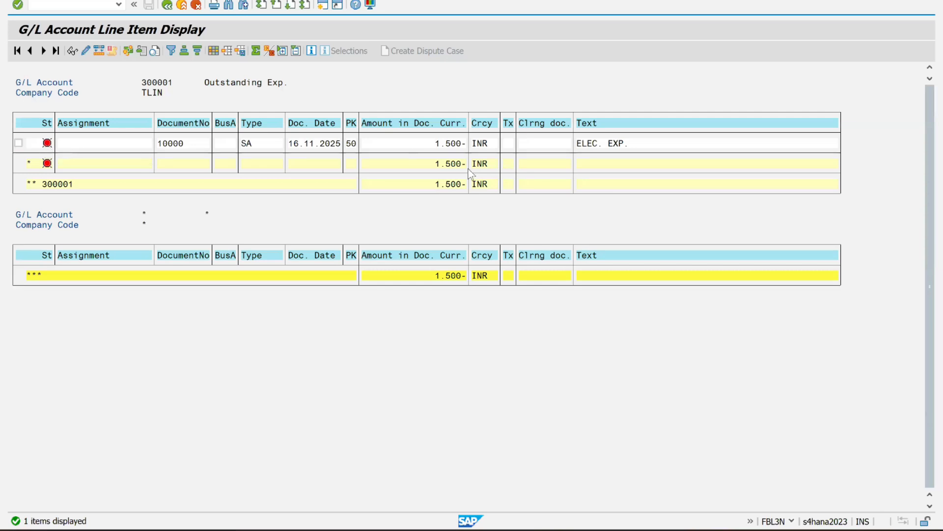
{"action": "key", "text": "F3"}
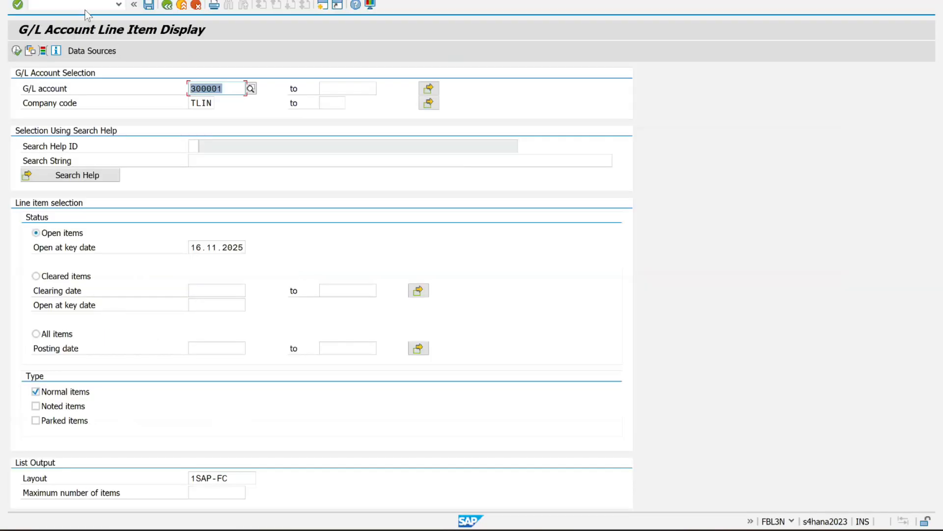
Open the G/L account balance display (FS10N) and run it for account 300001, company code TLIN, fiscal year 2025
{"action": "left_click", "coordinate": [86, 9]}
{"action": "type", "text": "/"}
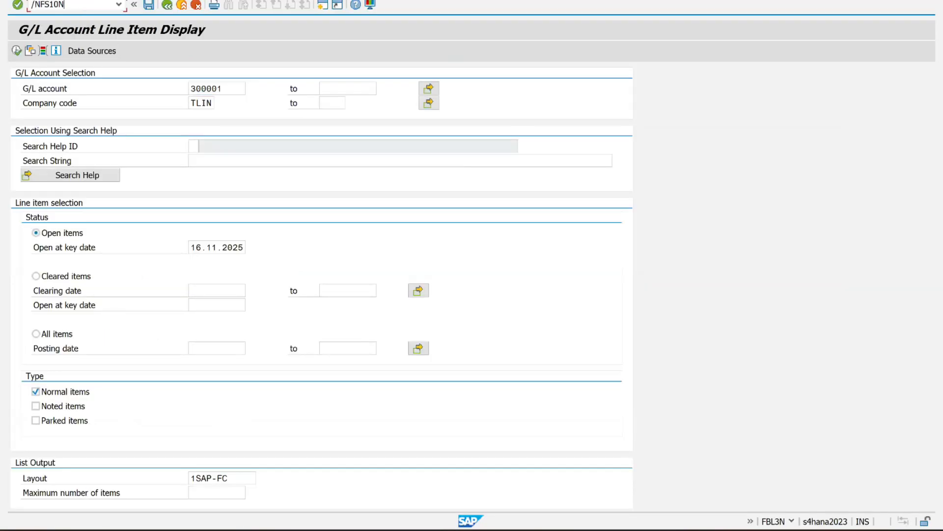
{"action": "type", "text": "NFS10N"}
{"action": "key", "text": "Return"}
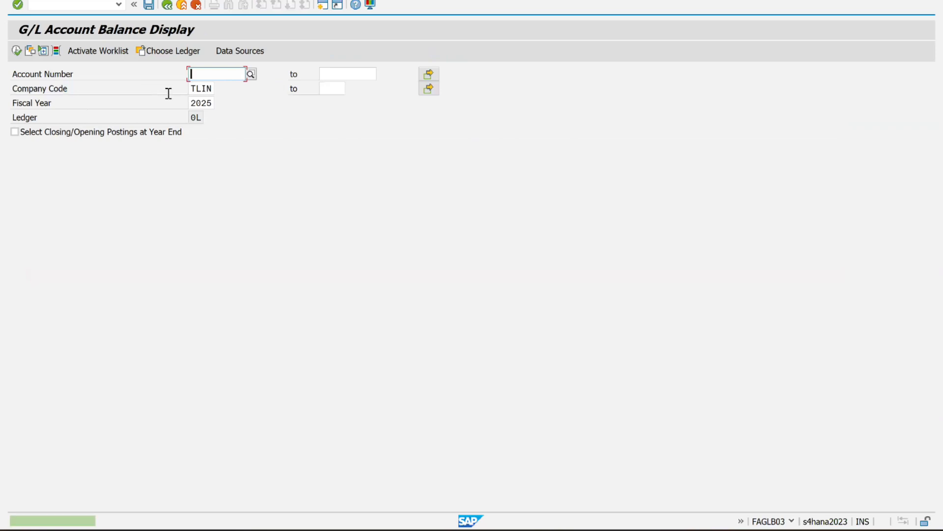
{"action": "type", "text": "300001"}
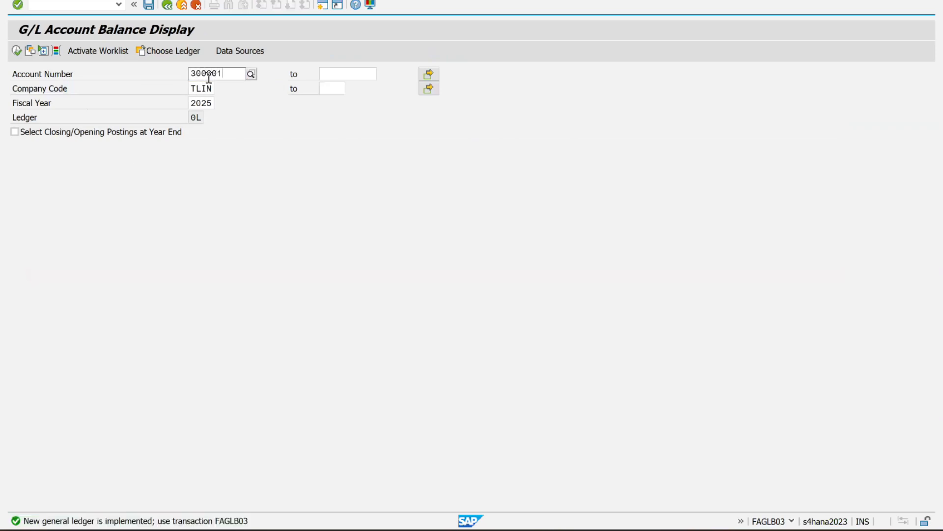
{"action": "key", "text": "Return"}
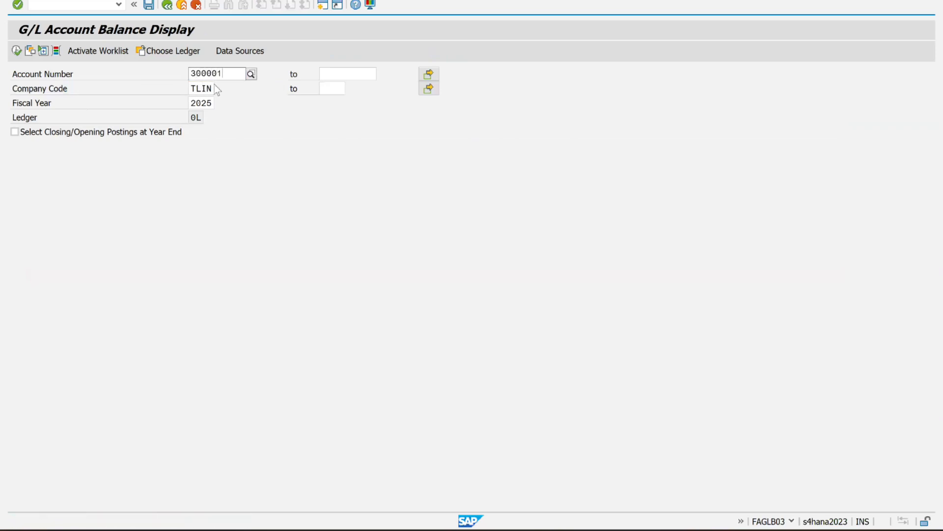
{"action": "left_click", "coordinate": [19, 50]}
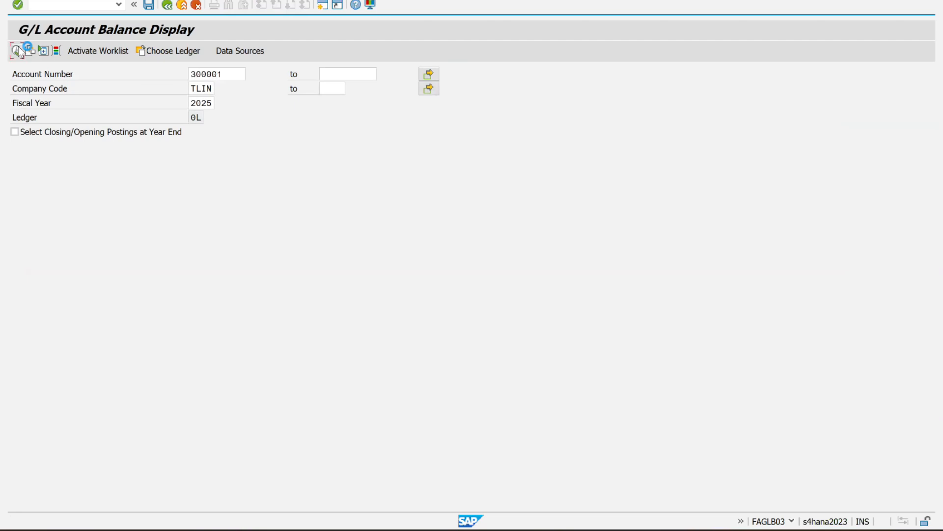
Examine the credit postings and account number in the balance display, and return to the selection screen
{"action": "left_click", "coordinate": [214, 164]}
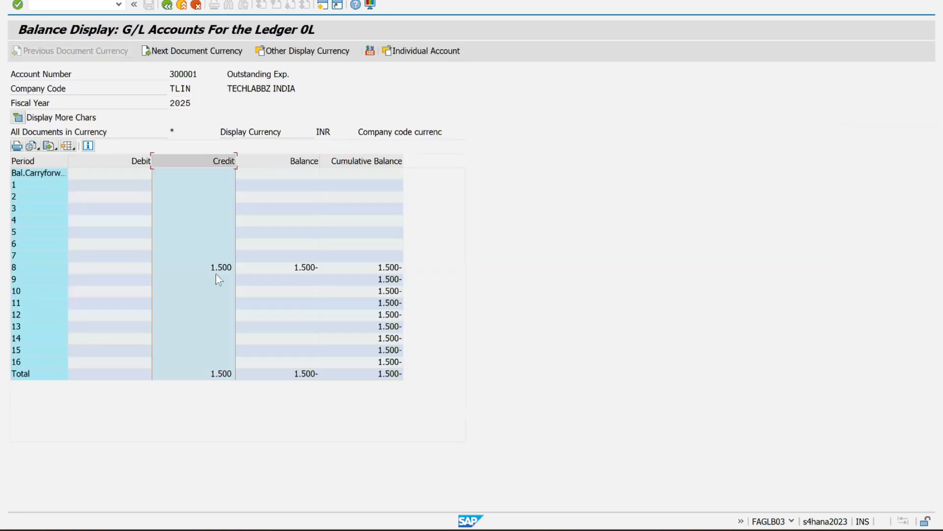
{"action": "double_click", "coordinate": [199, 73]}
{"action": "left_click", "coordinate": [167, 5]}
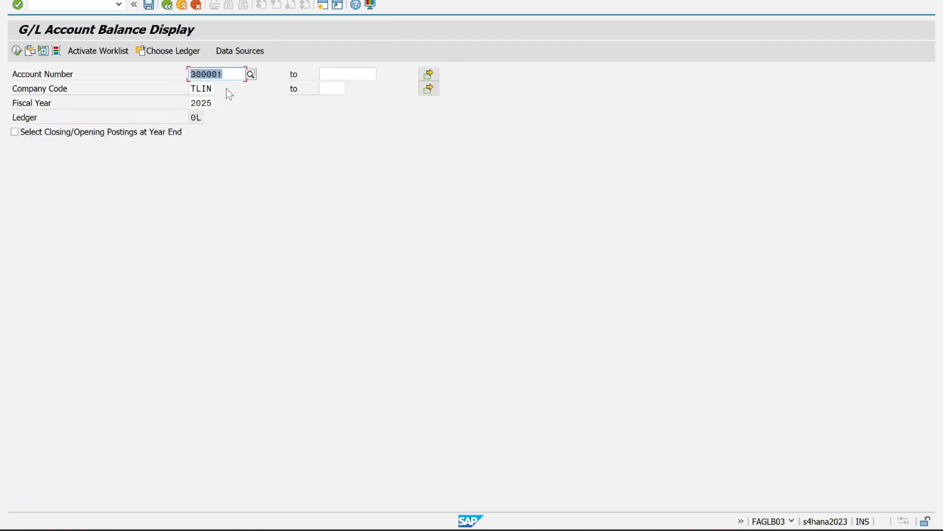
Run the balance display for G/L account 400002 and examine its Balance and Cumulative Balance columns
{"action": "type", "text": "400001"}
{"action": "double_click", "coordinate": [238, 68]}
{"action": "type", "text": "400002"}
{"action": "left_click", "coordinate": [16, 51]}
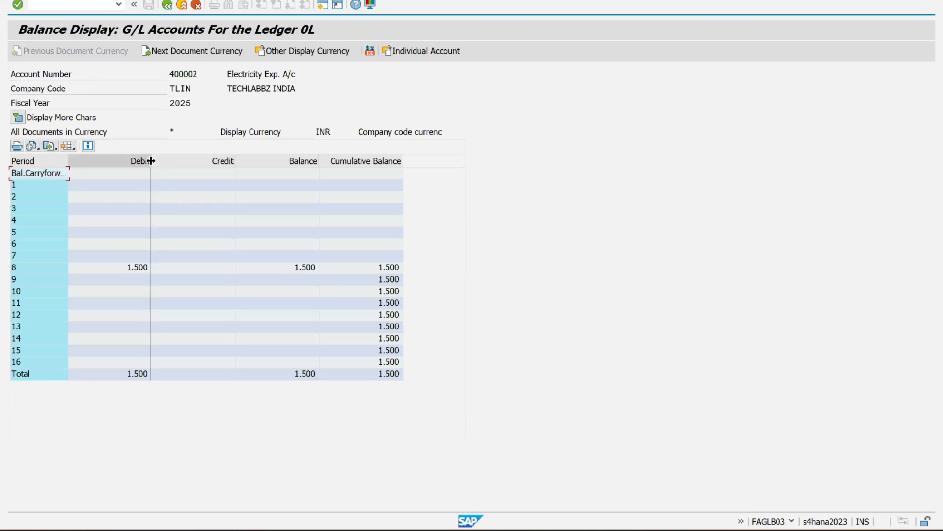
{"action": "left_click", "coordinate": [299, 161]}
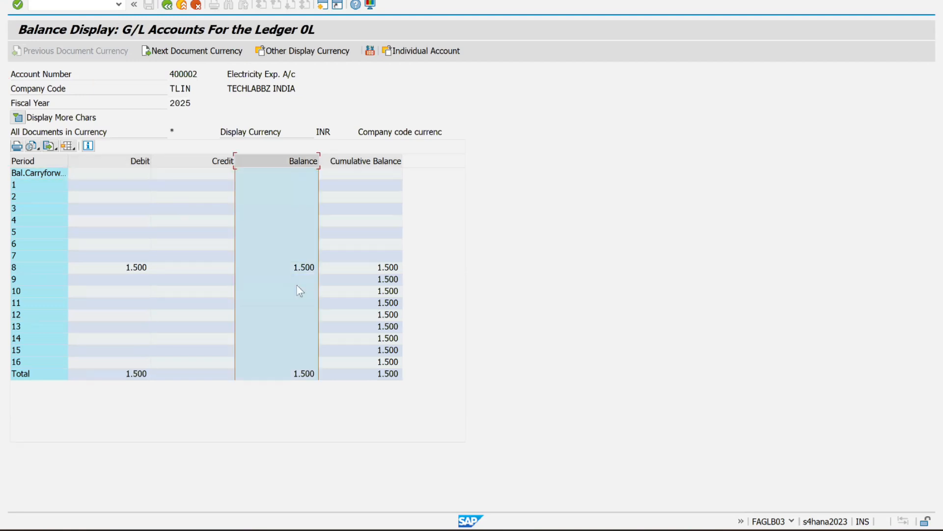
{"action": "left_click", "coordinate": [393, 162]}
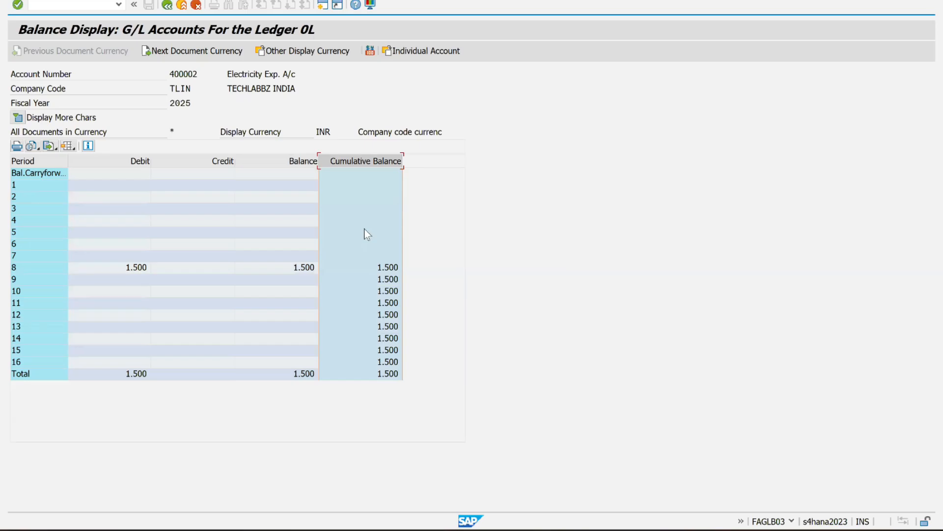
Review the full clearing provision and full payment entries and the F-07 step in the Excel notes, and return to SAP
{"action": "key", "text": "alt+Tab"}
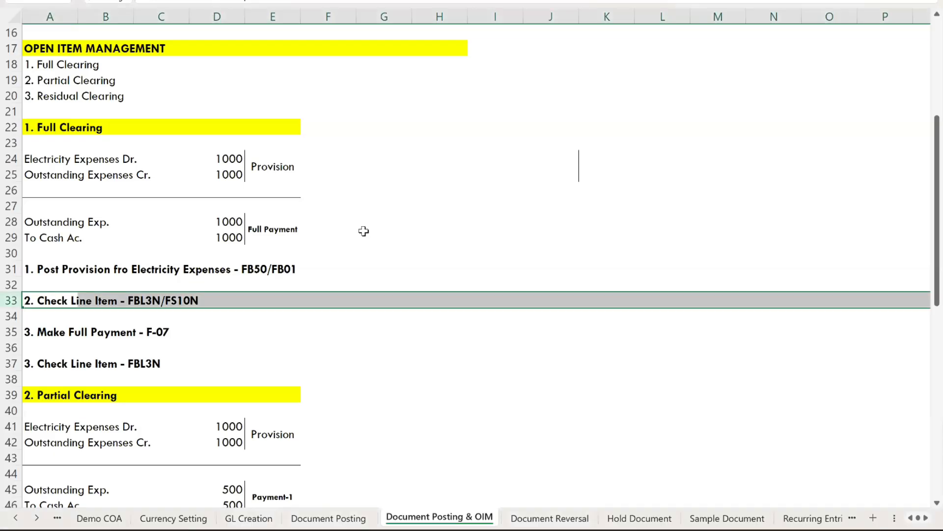
{"action": "left_click", "coordinate": [4, 127]}
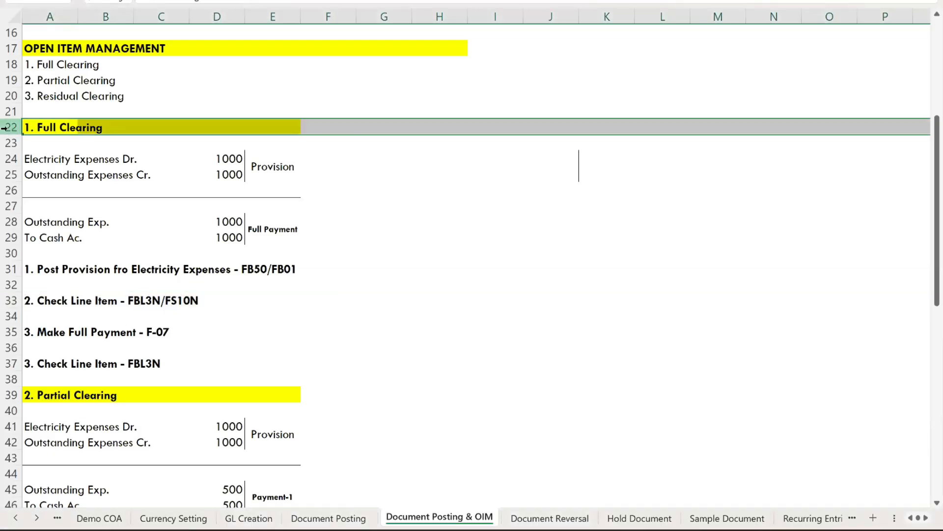
{"action": "left_click", "coordinate": [2, 332]}
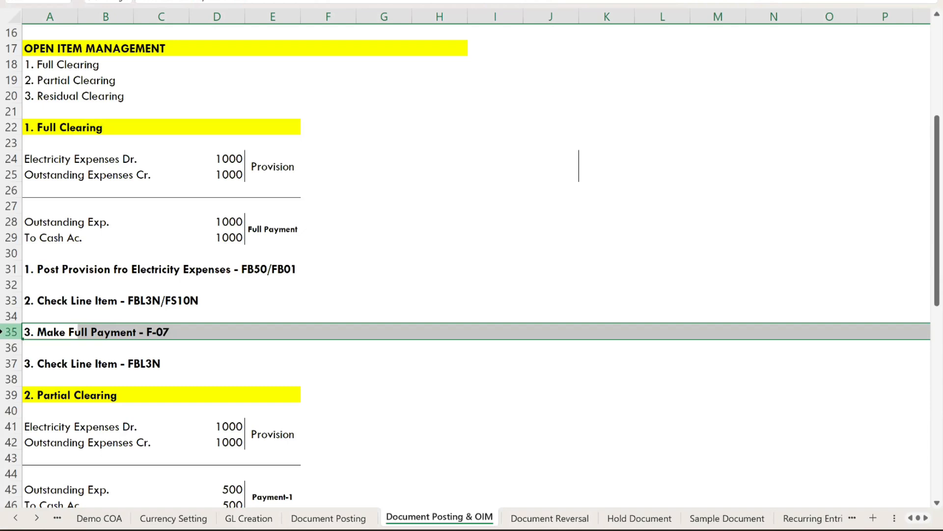
{"action": "scroll", "coordinate": [263, 296], "scroll_direction": "up", "scroll_amount": 1}
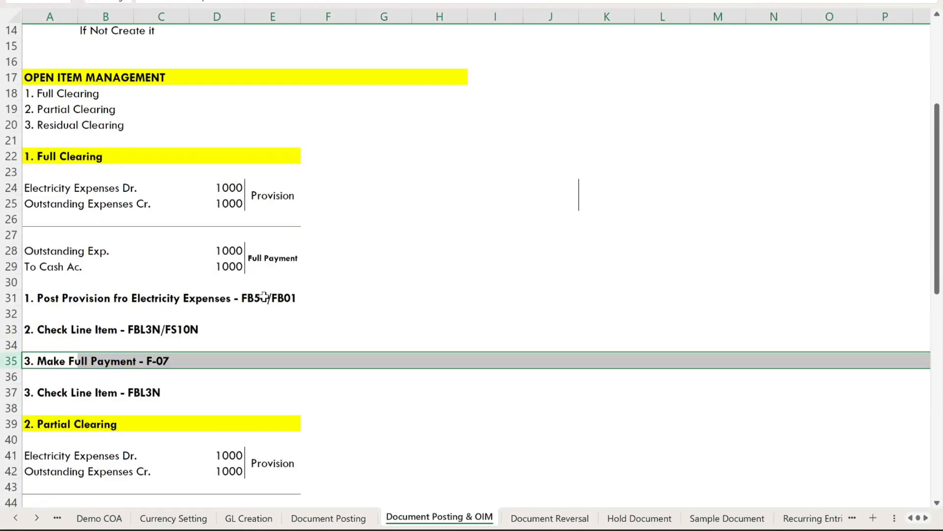
{"action": "scroll", "coordinate": [264, 296], "scroll_direction": "down", "scroll_amount": 1}
{"action": "left_click", "coordinate": [59, 158]}
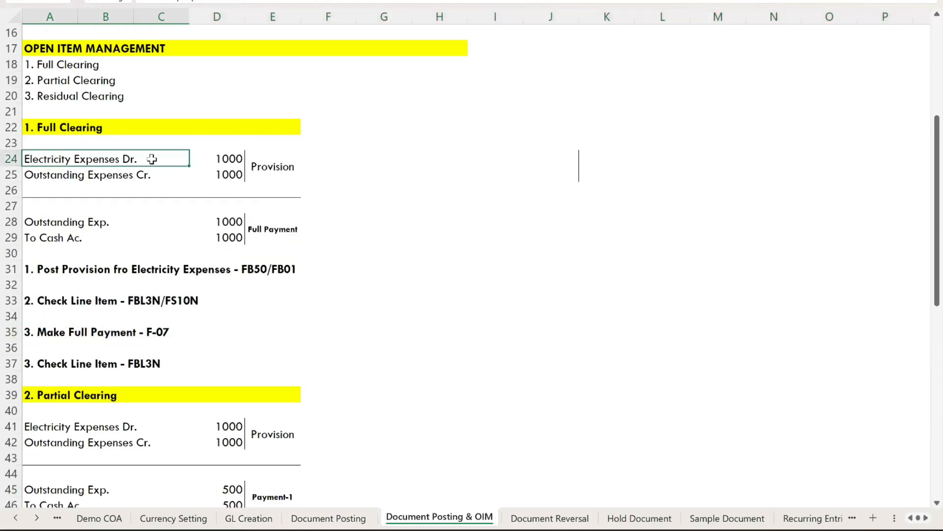
{"action": "left_click_drag", "start_coordinate": [152, 159], "coordinate": [289, 162]}
{"action": "left_click_drag", "start_coordinate": [43, 222], "coordinate": [255, 238]}
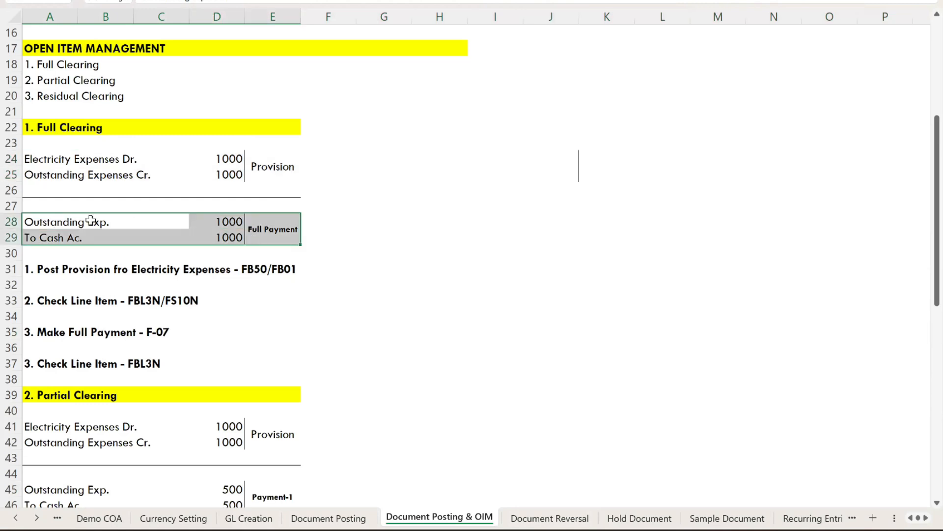
{"action": "left_click_drag", "start_coordinate": [122, 218], "coordinate": [254, 227]}
{"action": "key", "text": "alt+Tab"}
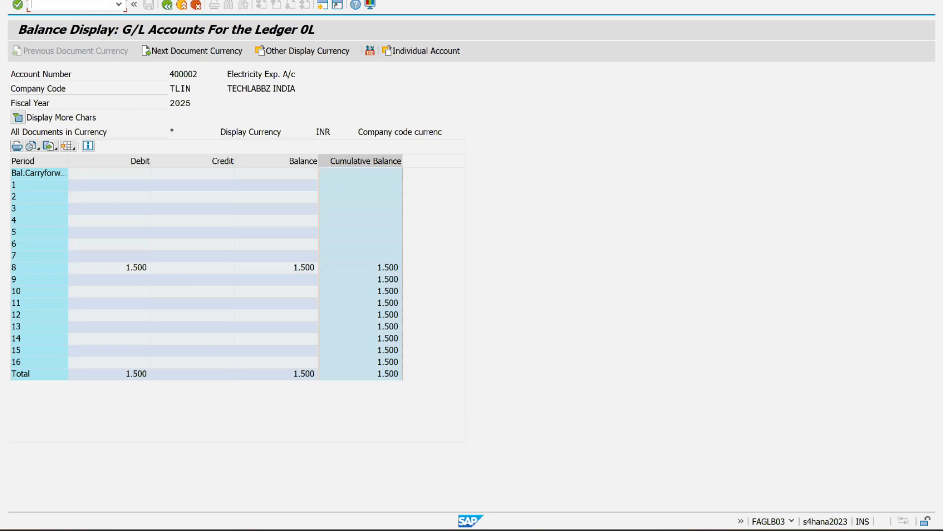
Create a blank Excel workbook, and capture a screenshot of the SAP balance display for account 400002
{"action": "key", "text": "super"}
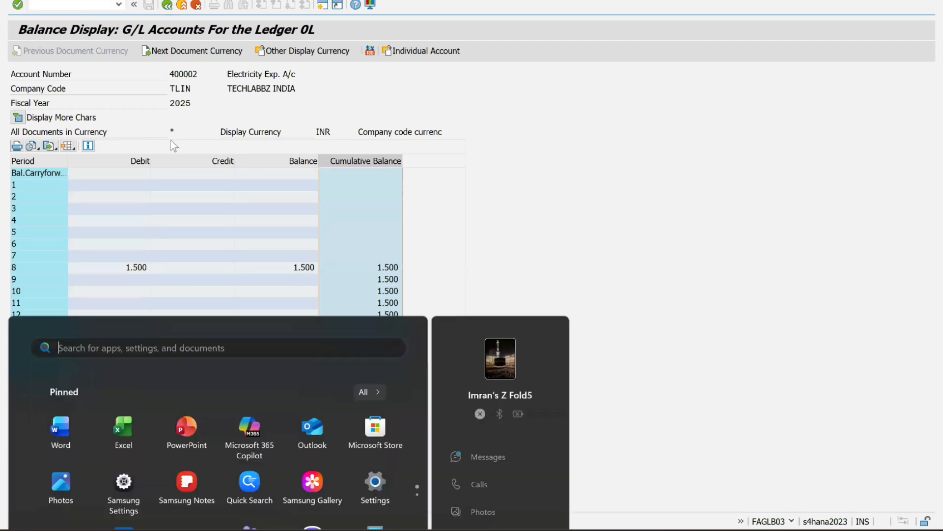
{"action": "left_click", "coordinate": [134, 160]}
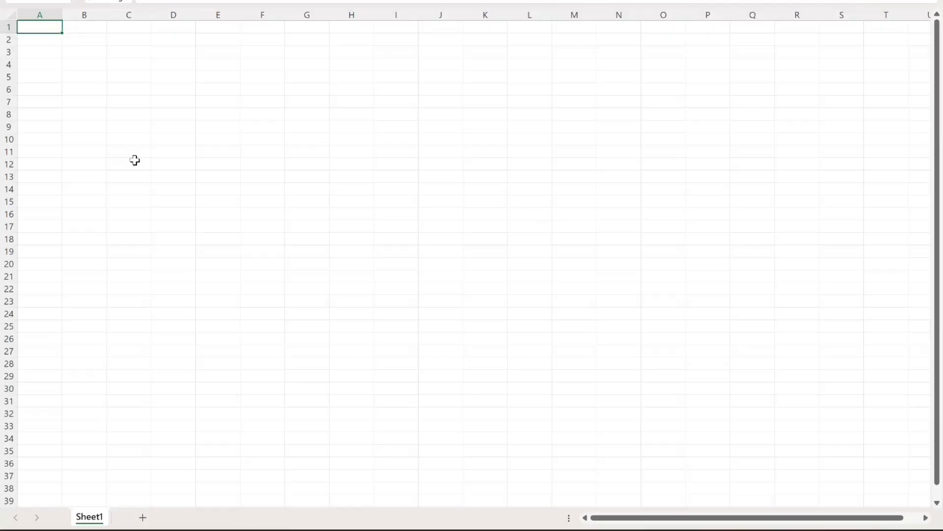
{"action": "key", "text": "alt+Tab"}
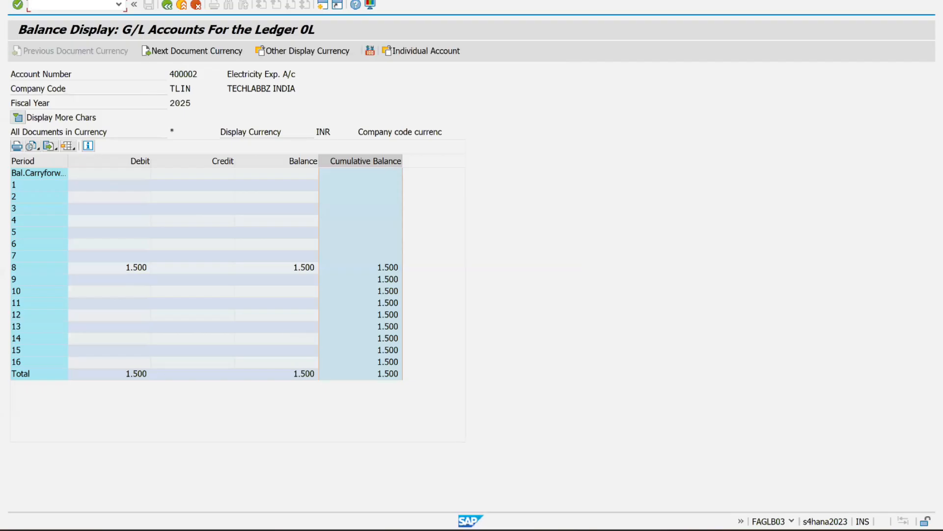
{"action": "left_click", "coordinate": [417, 529]}
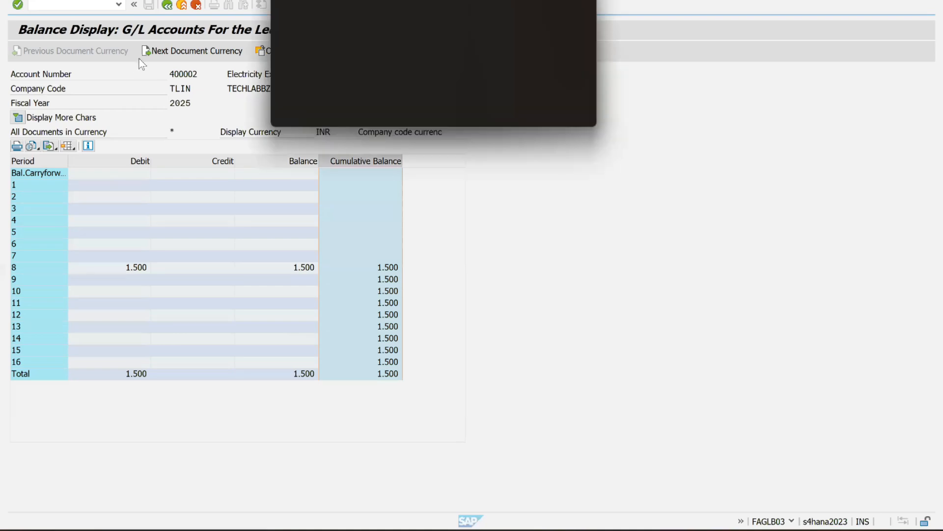
{"action": "left_click", "coordinate": [300, 16]}
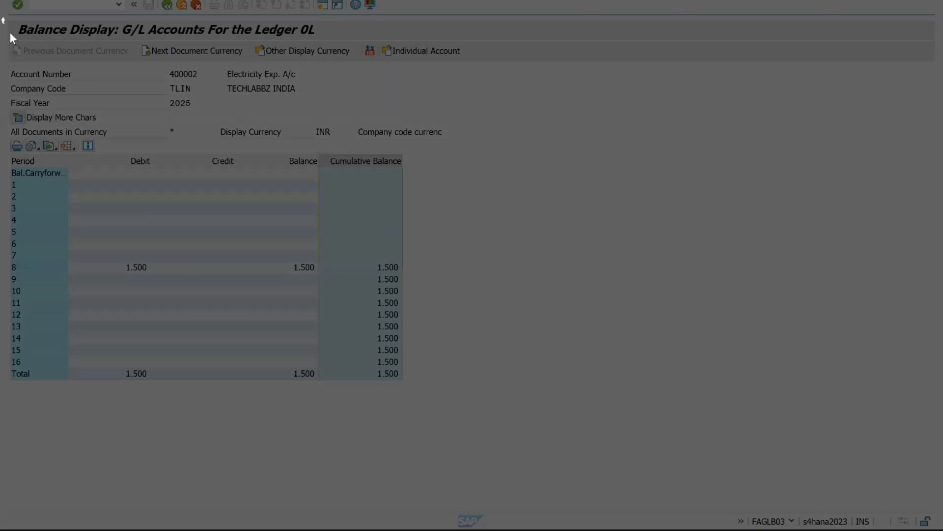
{"action": "left_click_drag", "start_coordinate": [2, 17], "coordinate": [410, 391]}
Switch to the blank Excel workbook Book1, paste the account 400002 screenshot, and shrink it to about columns A to H
{"action": "mouse_move", "coordinate": [457, 529]}
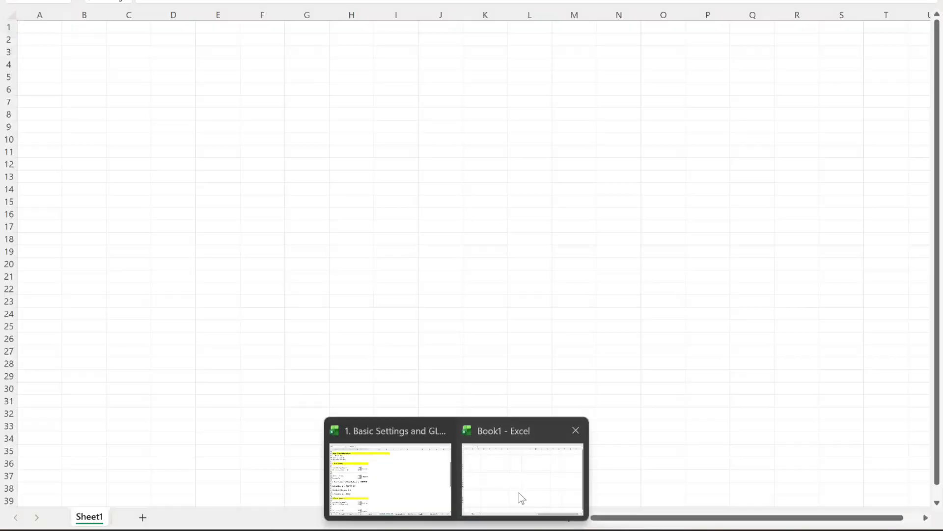
{"action": "left_click", "coordinate": [521, 499]}
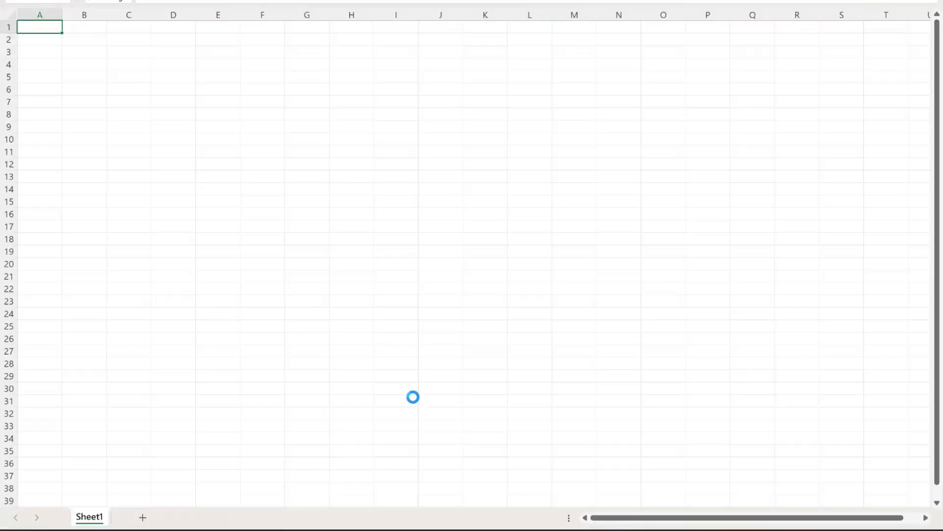
{"action": "key", "text": "ctrl+v"}
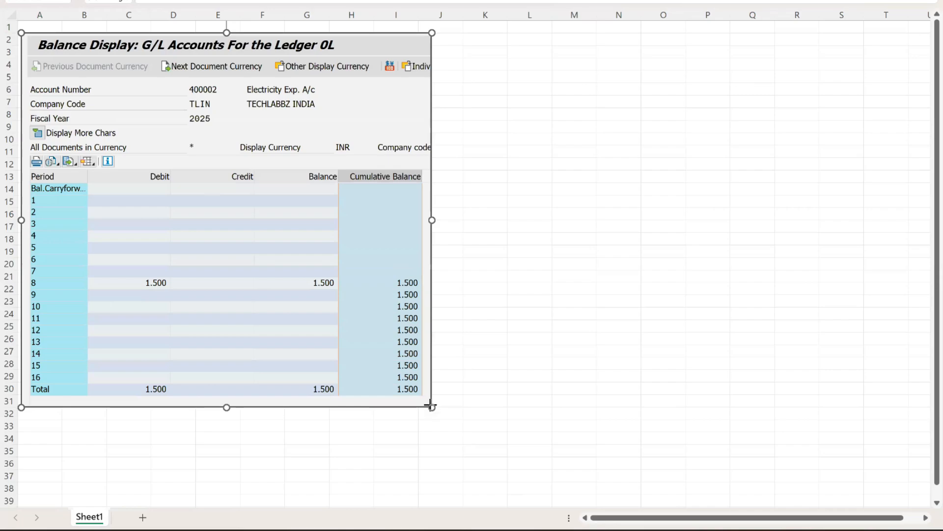
{"action": "left_click_drag", "start_coordinate": [432, 407], "coordinate": [353, 275]}
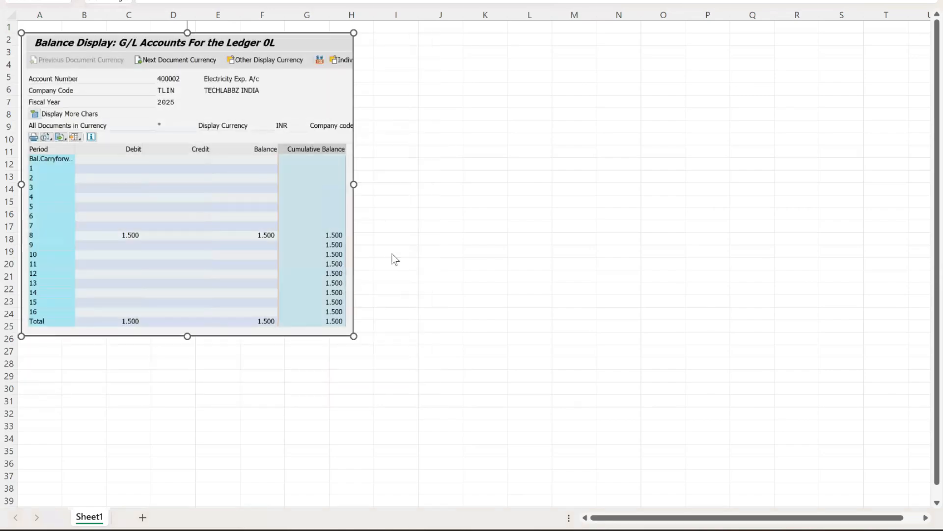
Switch back to SAP and run the balance display for account 300001, company code TLIN, fiscal year 2025
{"action": "key", "text": "alt+Tab"}
{"action": "left_click", "coordinate": [167, 5]}
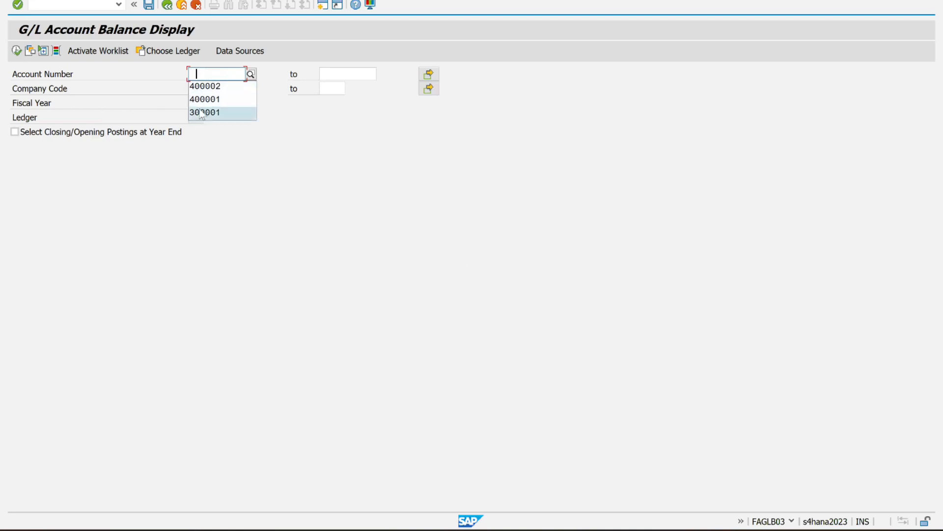
{"action": "left_click", "coordinate": [198, 112]}
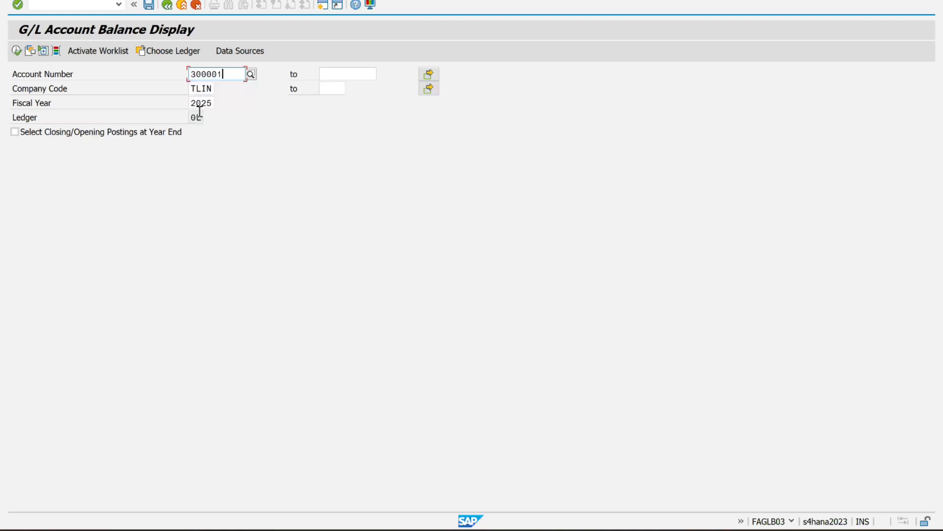
{"action": "left_click", "coordinate": [14, 51]}
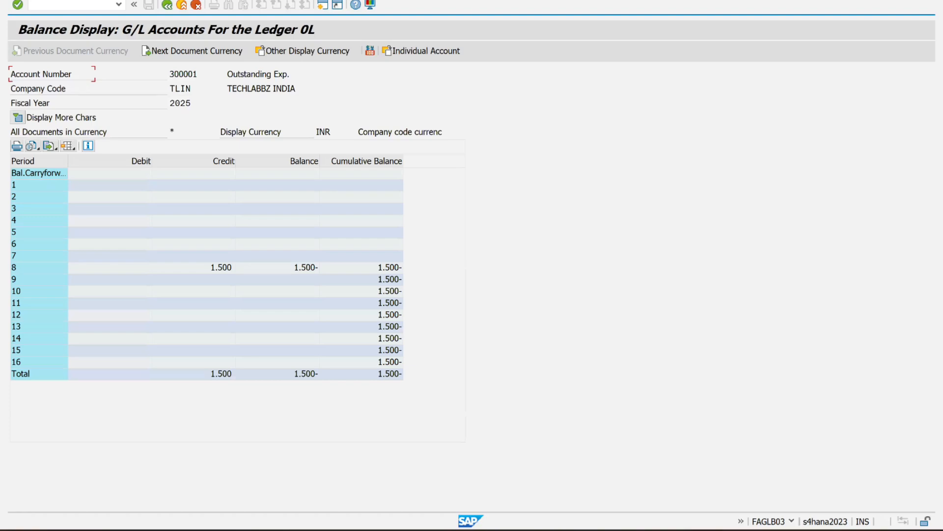
Capture a screenshot of the account 300001 balance display and paste it into the Excel workbook Book1
{"action": "left_click", "coordinate": [341, 529]}
{"action": "left_click", "coordinate": [290, 5]}
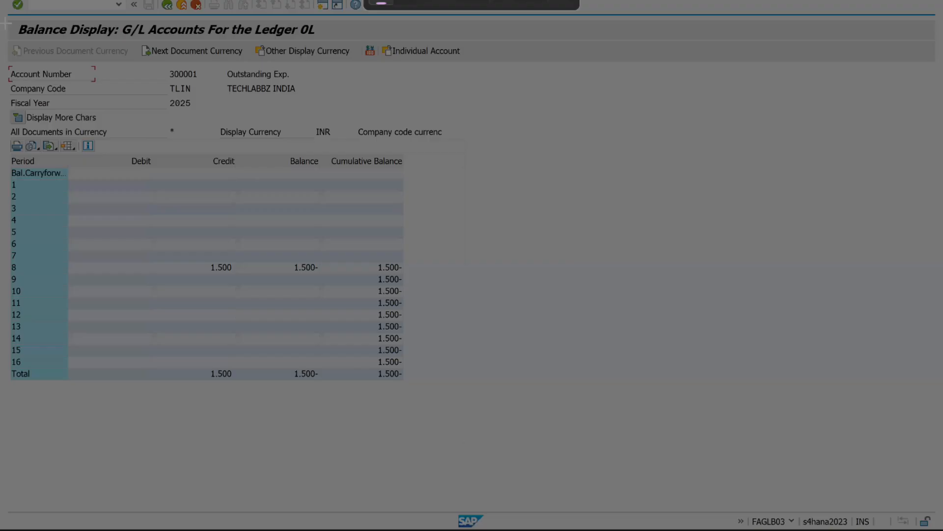
{"action": "left_click_drag", "start_coordinate": [4, 21], "coordinate": [435, 379]}
{"action": "mouse_move", "coordinate": [498, 526]}
{"action": "left_click", "coordinate": [512, 480]}
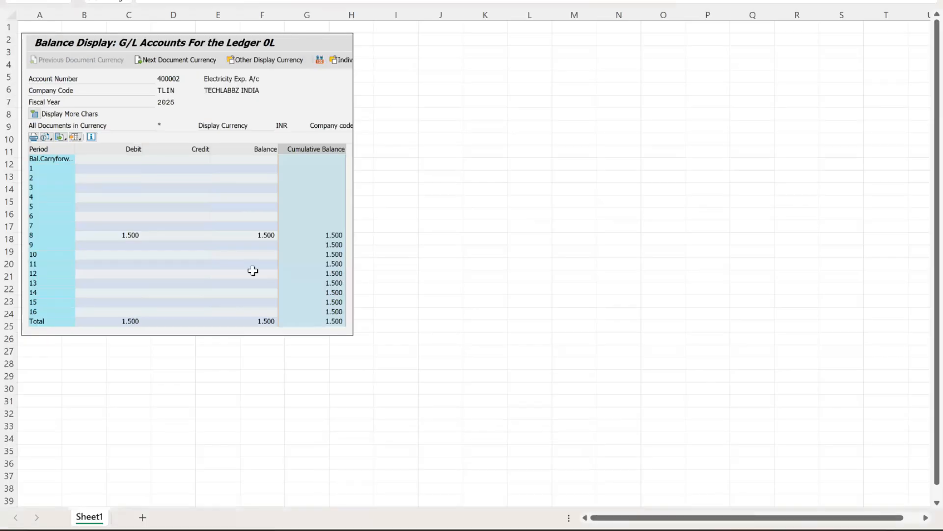
{"action": "key", "text": "ctrl+v"}
Place the account 300001 screenshot below the 400002 one, and shrink both pictures to about columns A to F
{"action": "scroll", "coordinate": [266, 278], "scroll_direction": "down", "scroll_amount": 3}
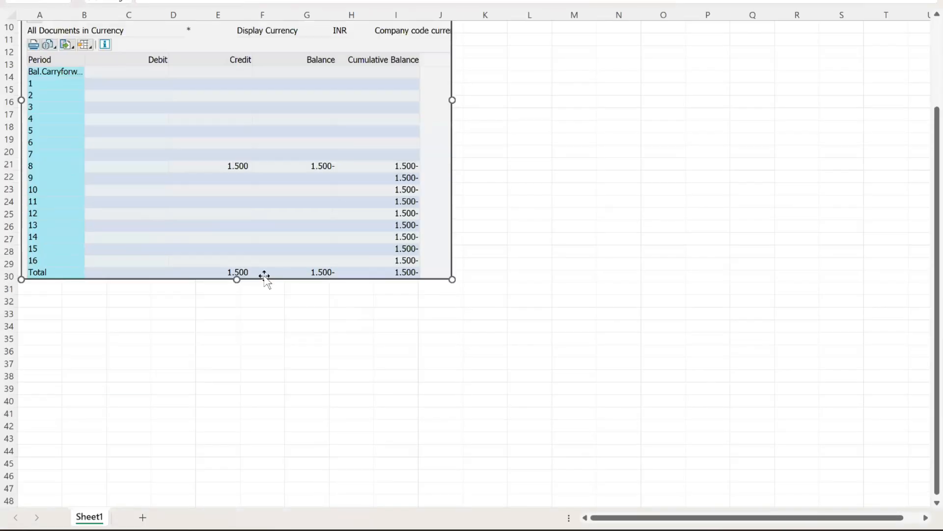
{"action": "left_click_drag", "start_coordinate": [240, 186], "coordinate": [274, 416]}
{"action": "left_click_drag", "start_coordinate": [486, 150], "coordinate": [346, 268]}
{"action": "left_click_drag", "start_coordinate": [221, 299], "coordinate": [211, 278]}
{"action": "left_click", "coordinate": [280, 197]}
{"action": "left_click_drag", "start_coordinate": [355, 224], "coordinate": [280, 152]}
{"action": "left_click_drag", "start_coordinate": [118, 385], "coordinate": [99, 316]}
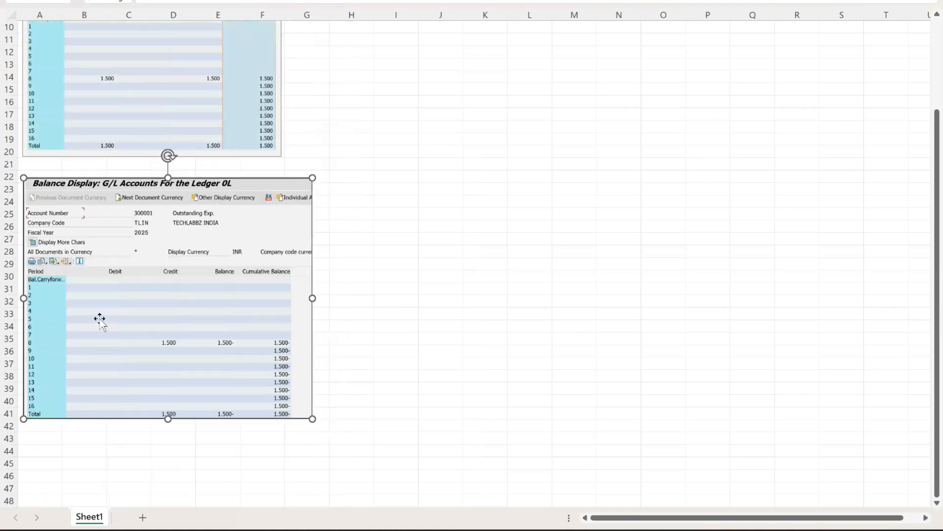
{"action": "left_click_drag", "start_coordinate": [313, 417], "coordinate": [282, 392]}
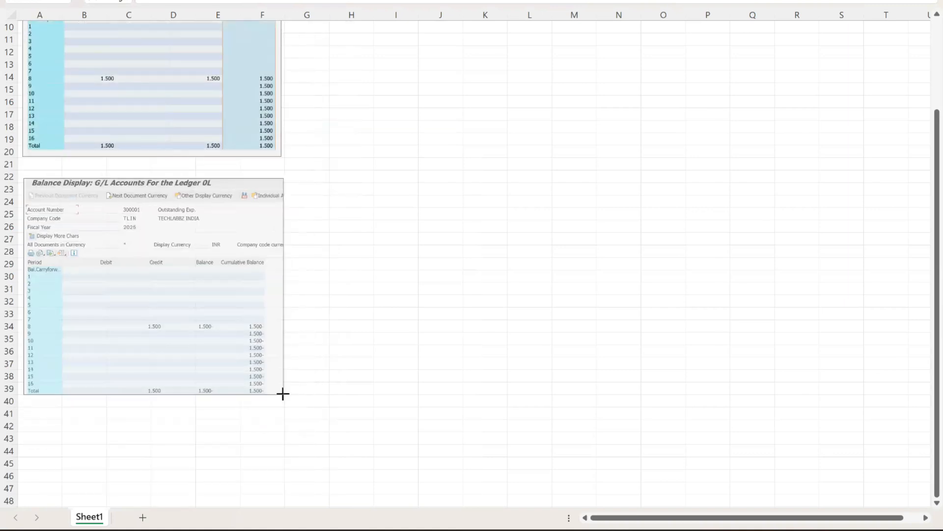
{"action": "left_click_drag", "start_coordinate": [236, 329], "coordinate": [236, 315]}
{"action": "scroll", "coordinate": [390, 300], "scroll_direction": "up", "scroll_amount": 3}
{"action": "left_click", "coordinate": [468, 276]}
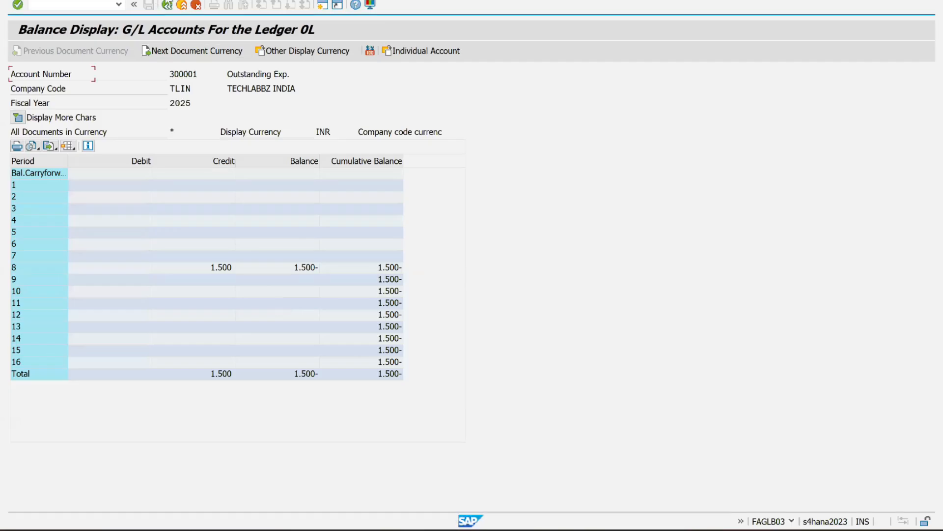
Leave the SAP balance display, check the full payment step in the Excel notes, and open outgoing payment posting (F-07)
{"action": "key", "text": "F3"}
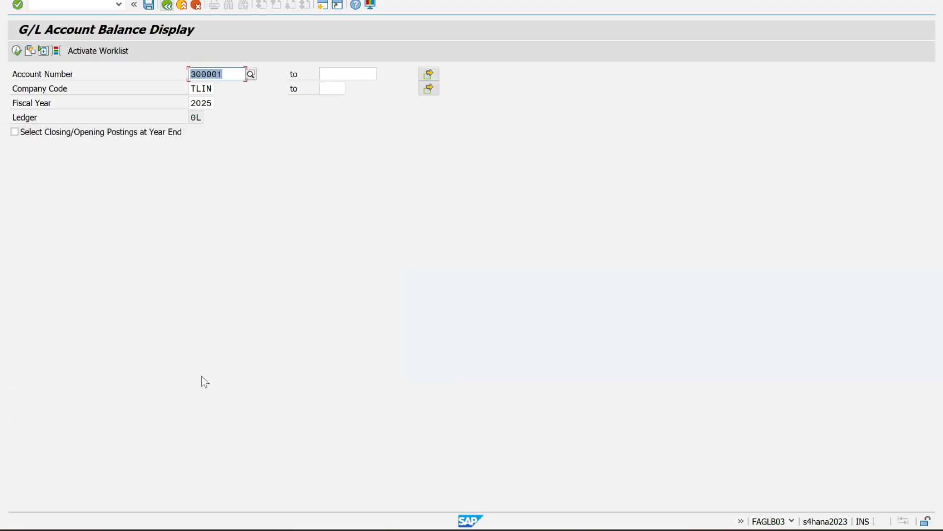
{"action": "key", "text": "alt+Tab"}
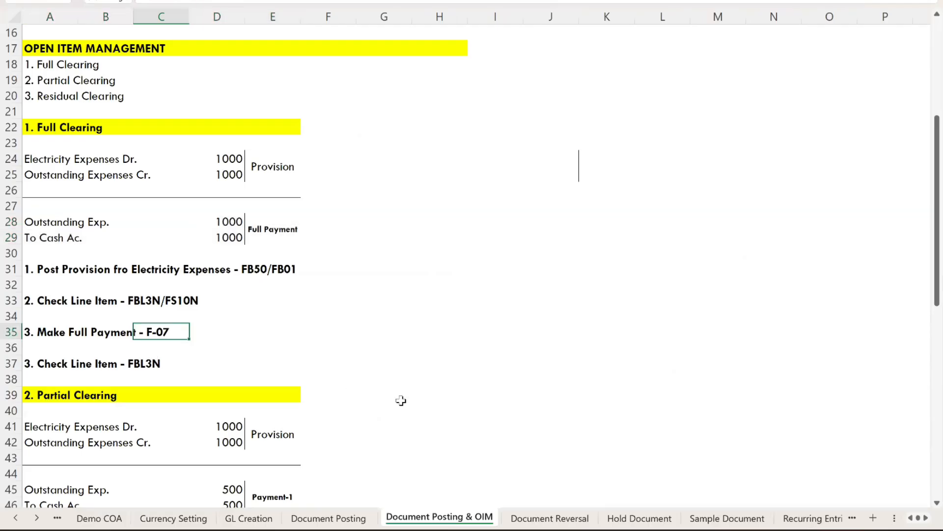
{"action": "key", "text": "alt+Tab"}
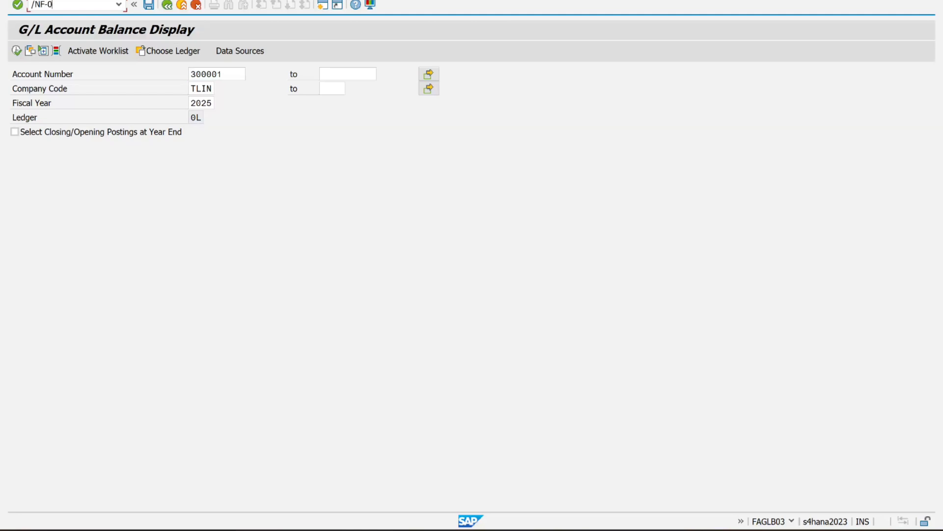
{"action": "left_click", "coordinate": [107, 10]}
{"action": "type", "text": "/NF-07"}
{"action": "key", "text": "Return"}
{"action": "key", "text": "alt+Tab"}
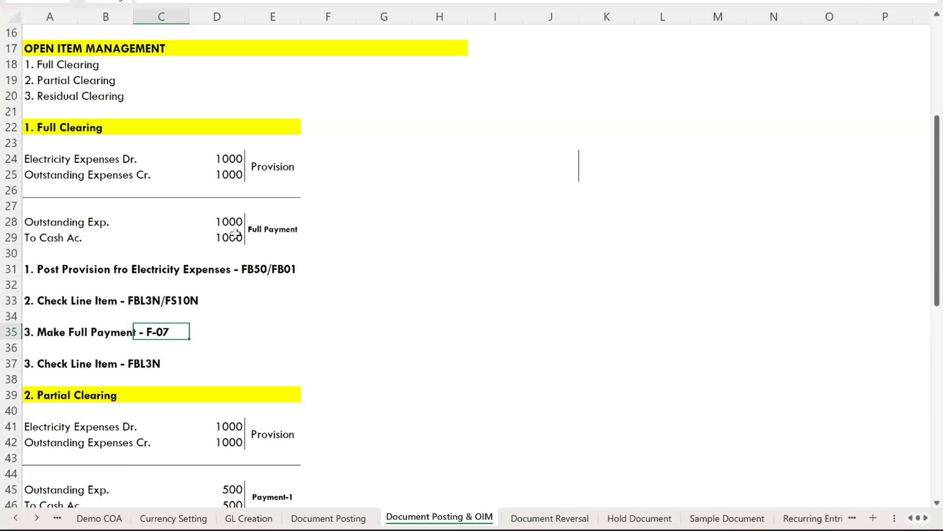
{"action": "key", "text": "alt+Tab"}
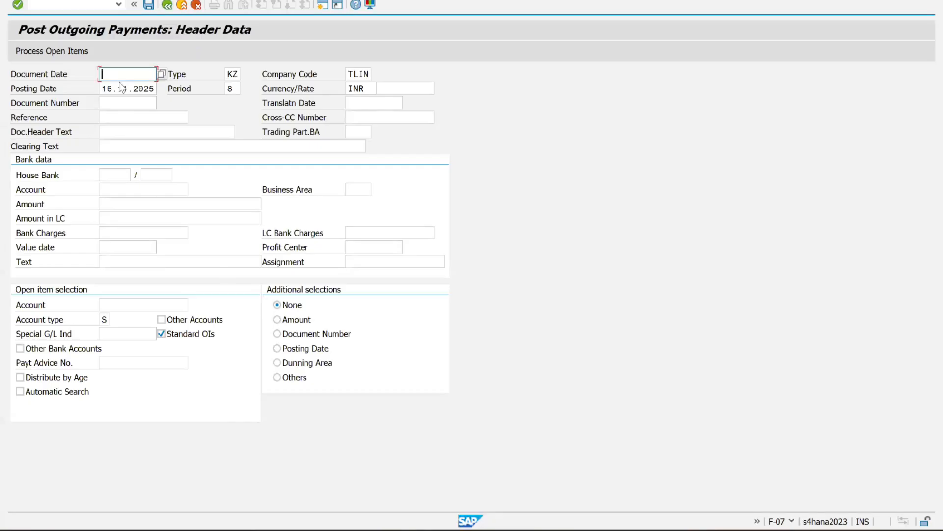
Copy the posting date 16.11.2025 into the document date of the outgoing payment header
{"action": "left_click", "coordinate": [120, 74]}
{"action": "left_click", "coordinate": [105, 90]}
{"action": "double_click", "coordinate": [104, 89]}
{"action": "key", "text": "ctrl+c"}
{"action": "left_click", "coordinate": [111, 74]}
{"action": "key", "text": "ctrl+v"}
Choose Cash A/c (200005) from the chart TLCA account list as the bank data account, checking the full payment entry in the Excel notes
{"action": "left_click", "coordinate": [111, 189]}
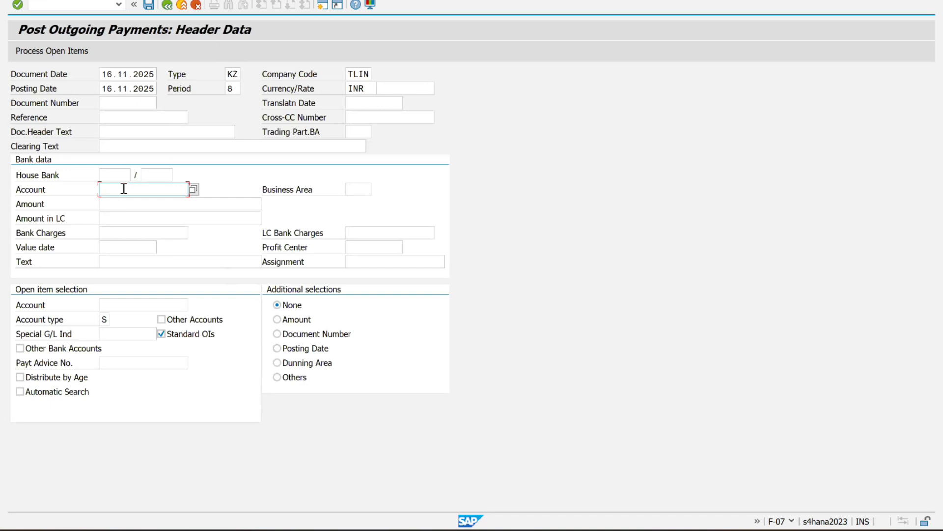
{"action": "left_click", "coordinate": [193, 190]}
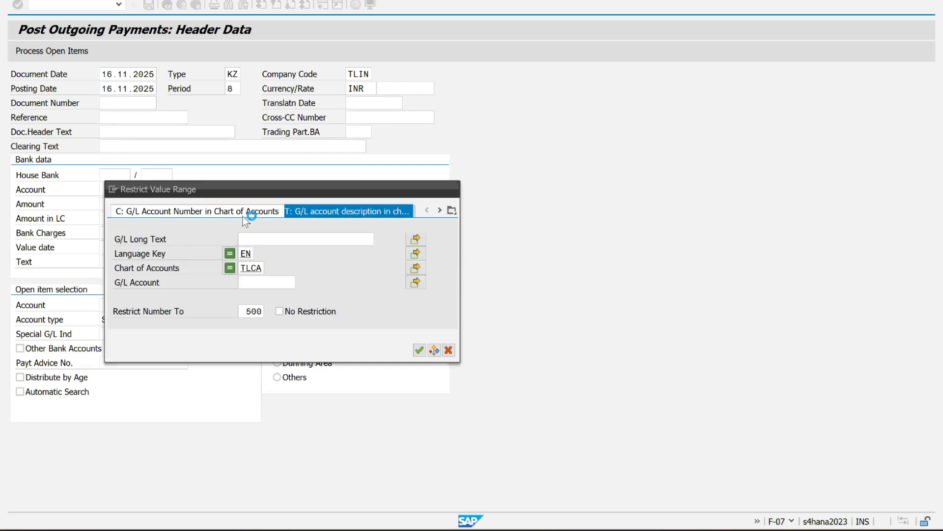
{"action": "key", "text": "Return"}
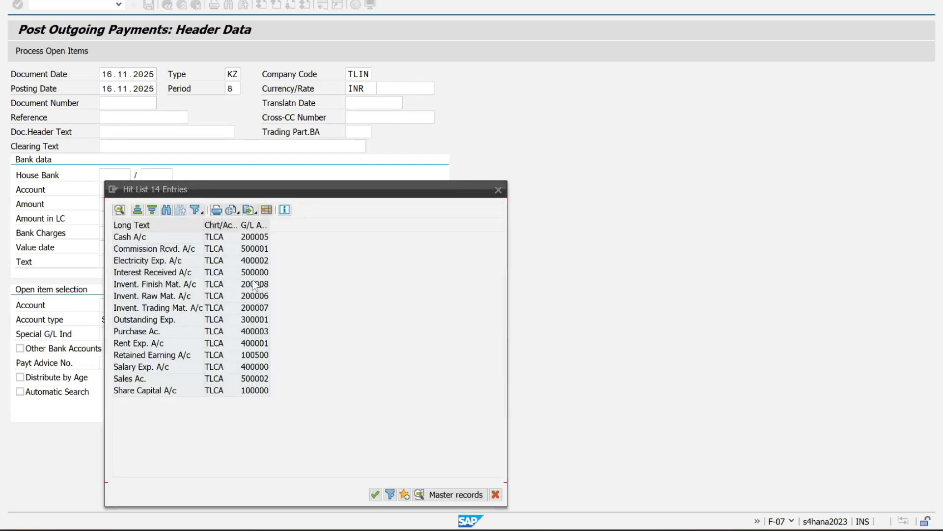
{"action": "left_click", "coordinate": [256, 239]}
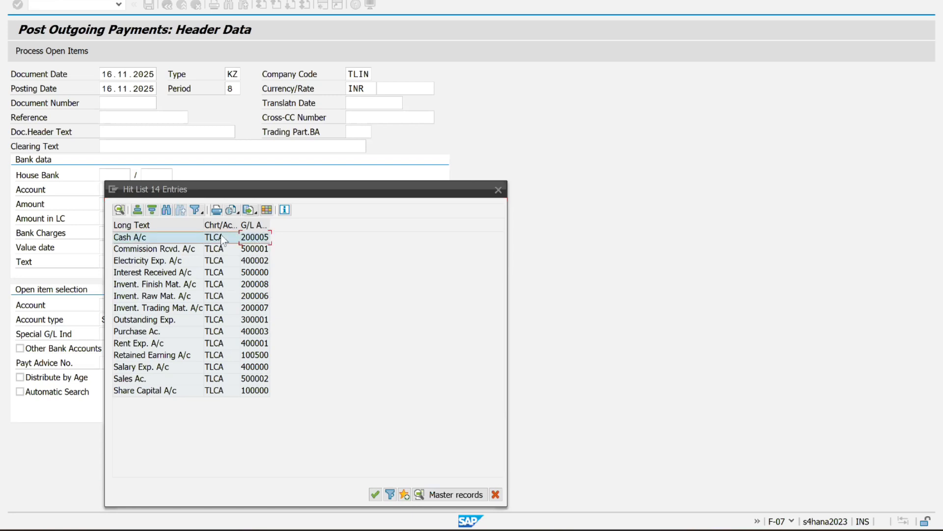
{"action": "double_click", "coordinate": [140, 239]}
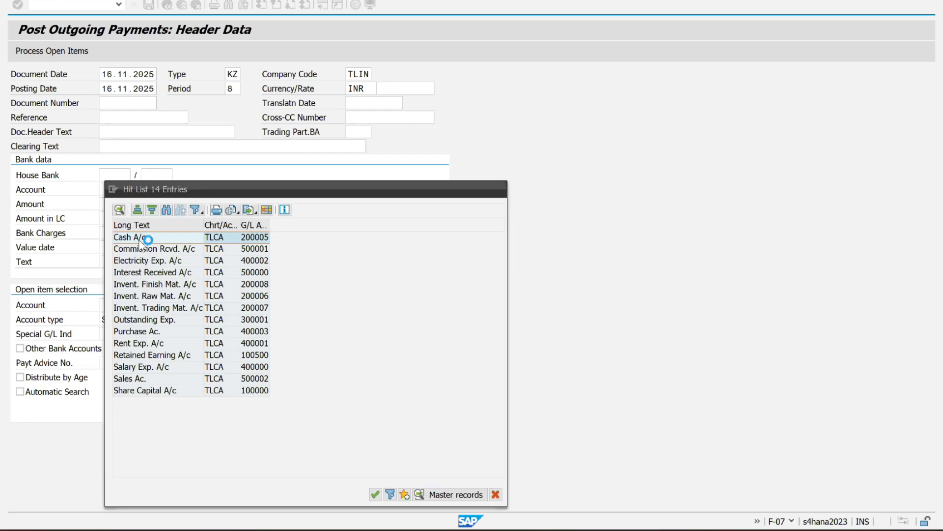
{"action": "key", "text": "alt+Tab"}
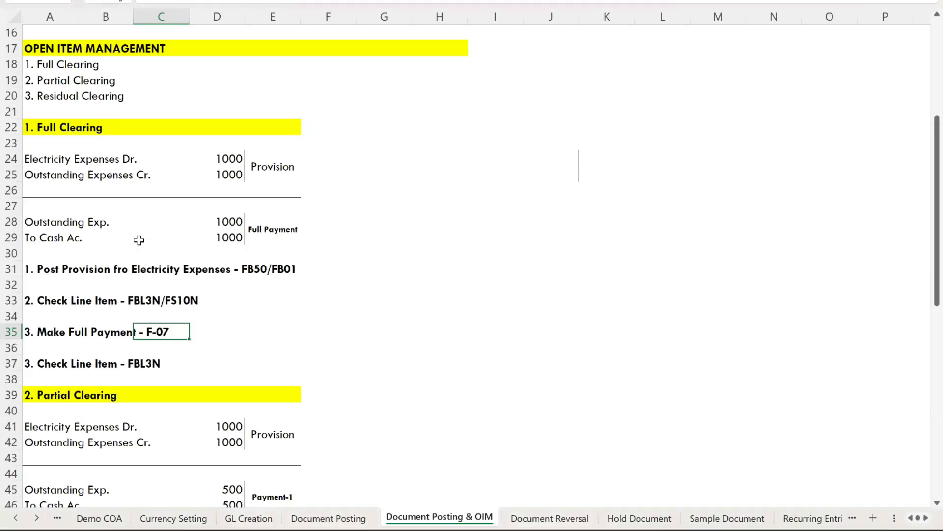
{"action": "key", "text": "alt+Tab"}
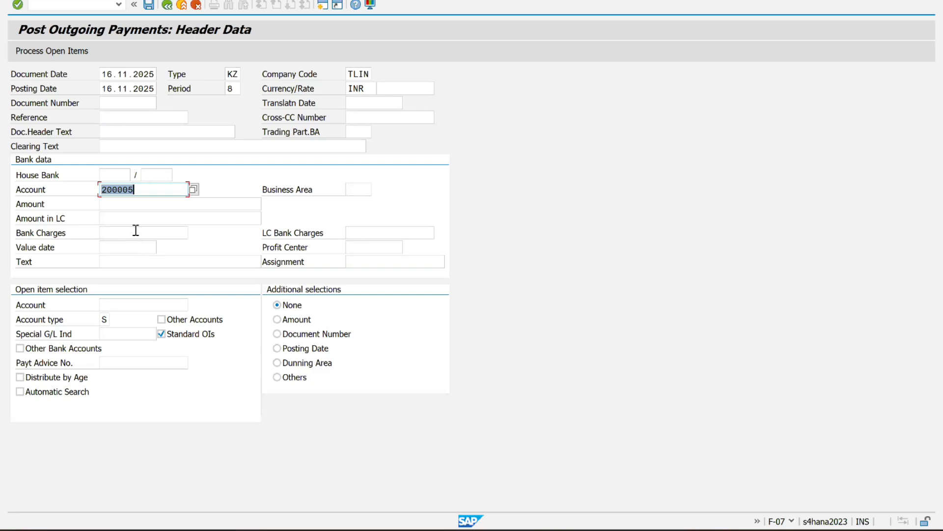
Set the bank data amount to 1500 and its text to FULL PAYMENT
{"action": "left_click", "coordinate": [120, 204]}
{"action": "type", "text": "1500"}
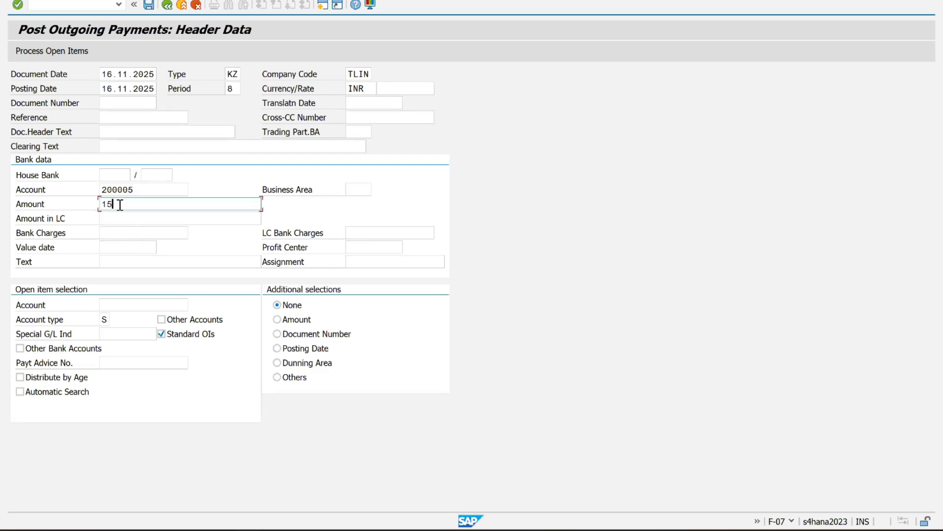
{"action": "left_click", "coordinate": [117, 263]}
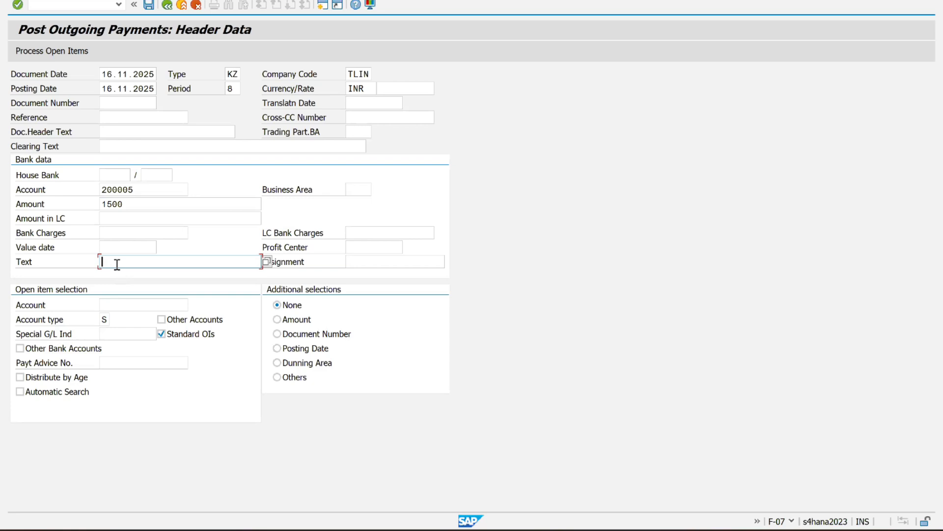
{"action": "type", "text": "FULL PAYMENT"}
Enter account 300001 for open item selection and bring up its open items for processing
{"action": "left_click", "coordinate": [113, 306]}
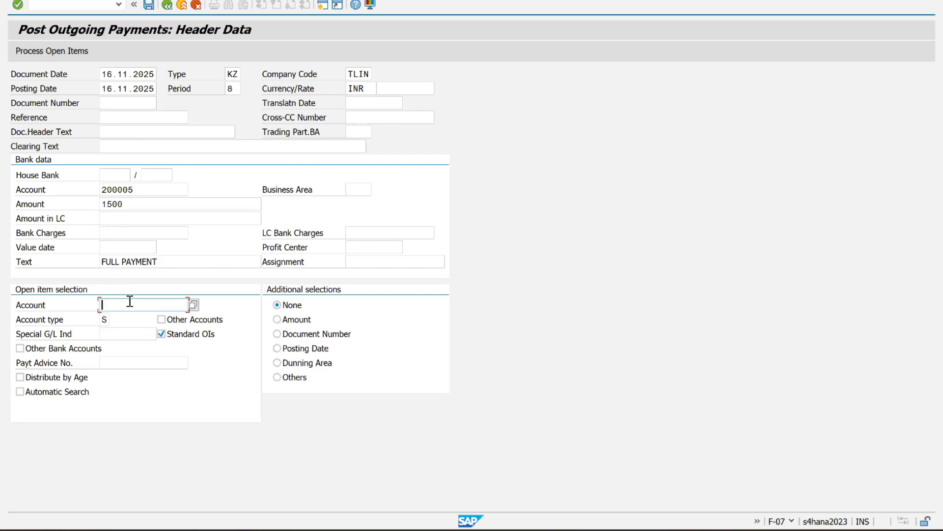
{"action": "type", "text": "3"}
{"action": "key", "text": "BackSpace"}
{"action": "type", "text": "300001"}
{"action": "left_click_drag", "start_coordinate": [140, 190], "coordinate": [100, 192]}
{"action": "left_click_drag", "start_coordinate": [145, 303], "coordinate": [2, 325]}
{"action": "key", "text": "Return"}
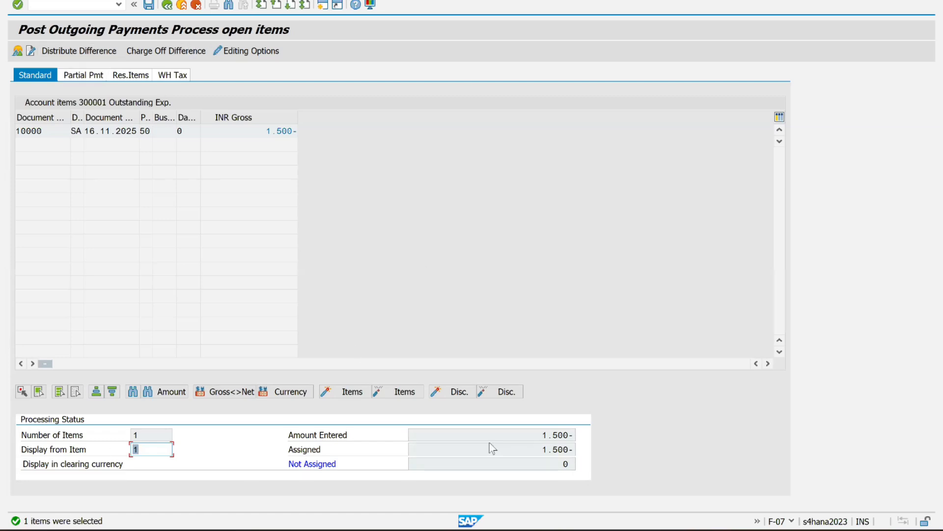
Check the assigned and unassigned amounts and the open provision document, and post the outgoing payment
{"action": "left_click", "coordinate": [559, 462]}
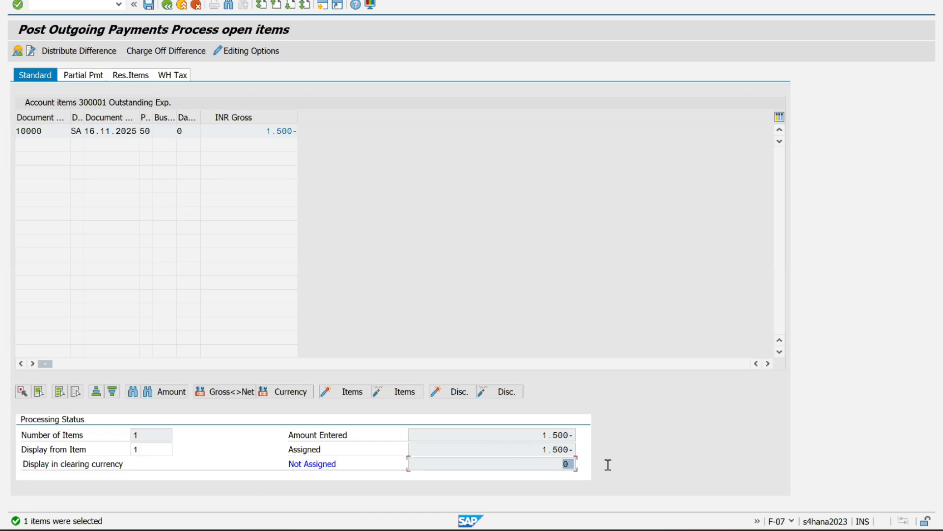
{"action": "double_click", "coordinate": [570, 465]}
{"action": "left_click_drag", "start_coordinate": [535, 449], "coordinate": [606, 447]}
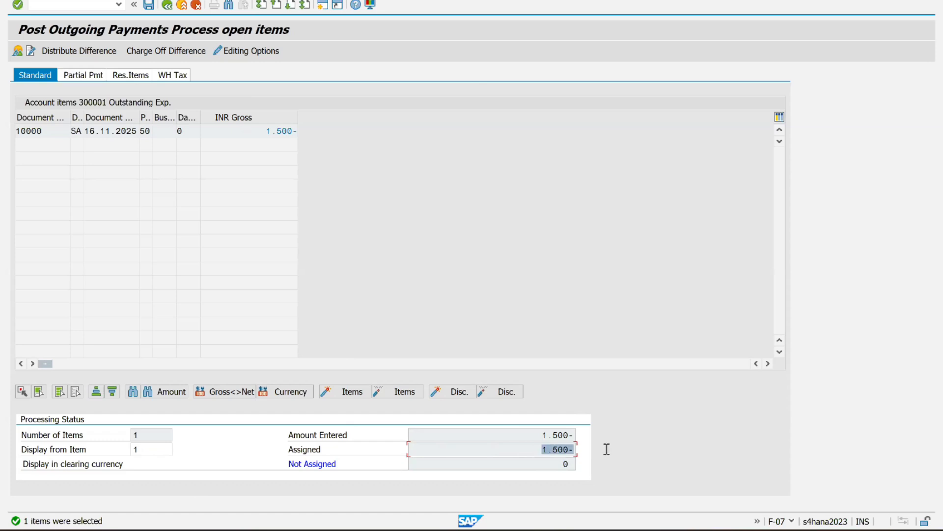
{"action": "double_click", "coordinate": [43, 132]}
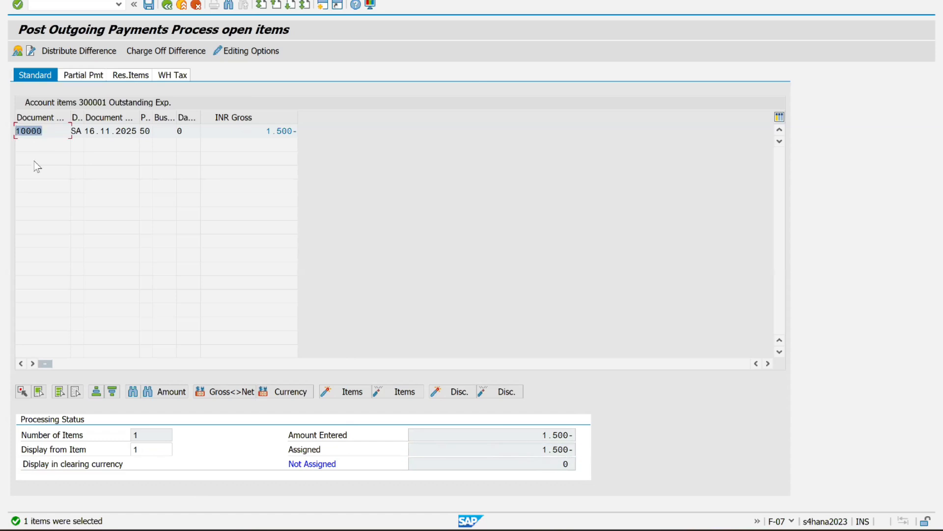
{"action": "key", "text": "alt+Tab"}
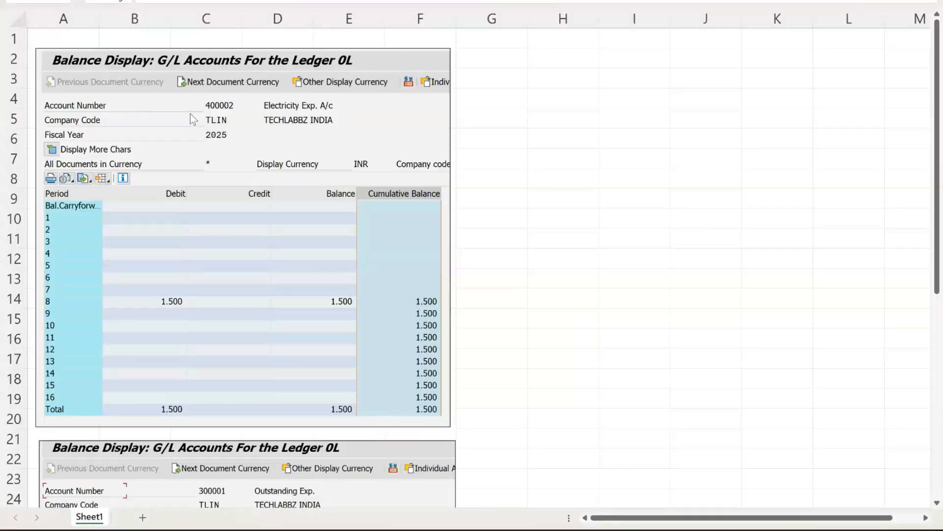
{"action": "key", "text": "alt+Tab"}
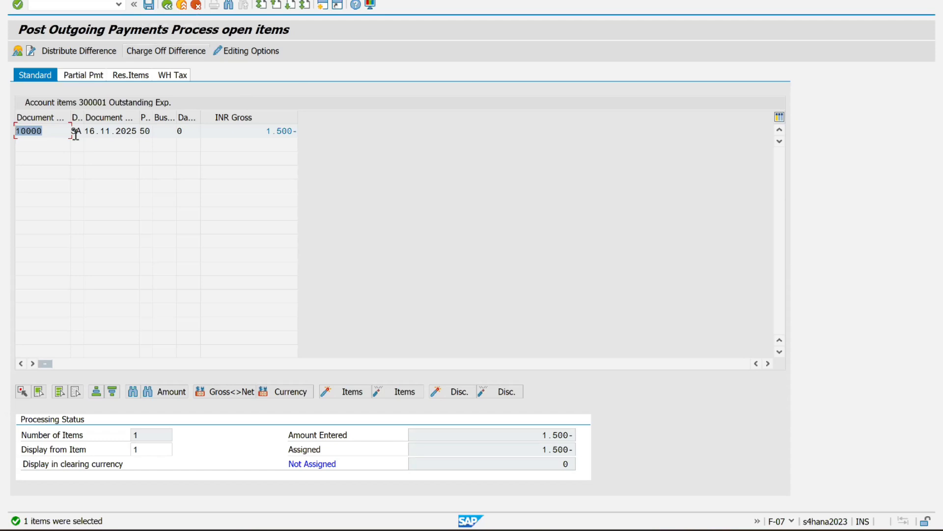
{"action": "left_click", "coordinate": [149, 5]}
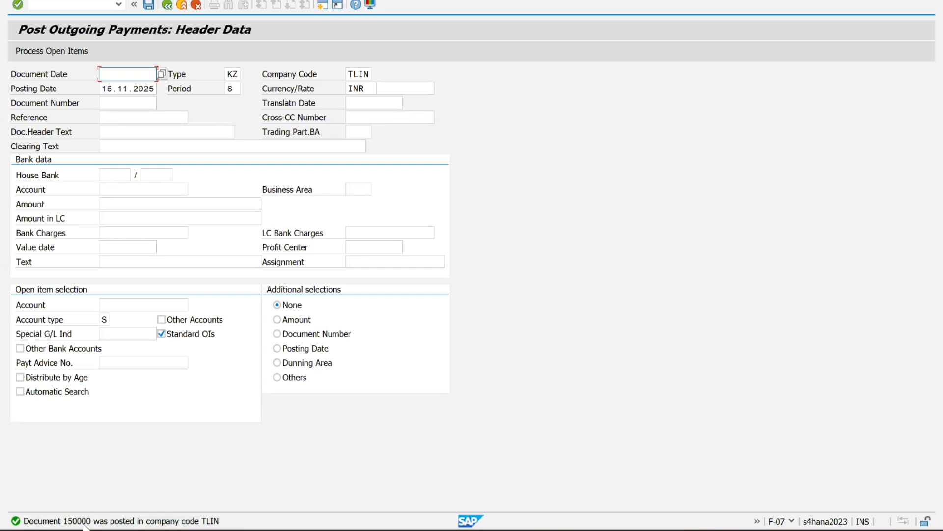
Open the G/L line item display (FBL3N) and list account 300001's open items, followed by its cleared items
{"action": "left_click", "coordinate": [119, 5]}
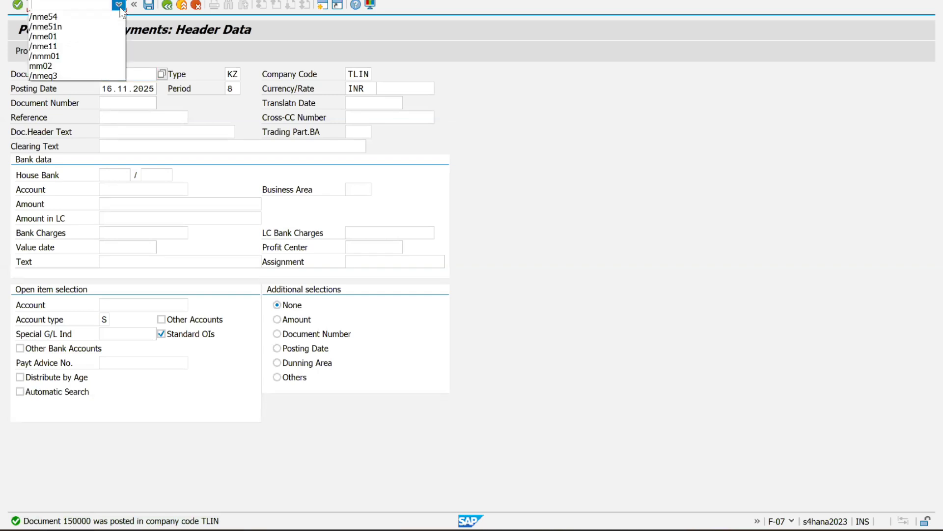
{"action": "left_click", "coordinate": [62, 37]}
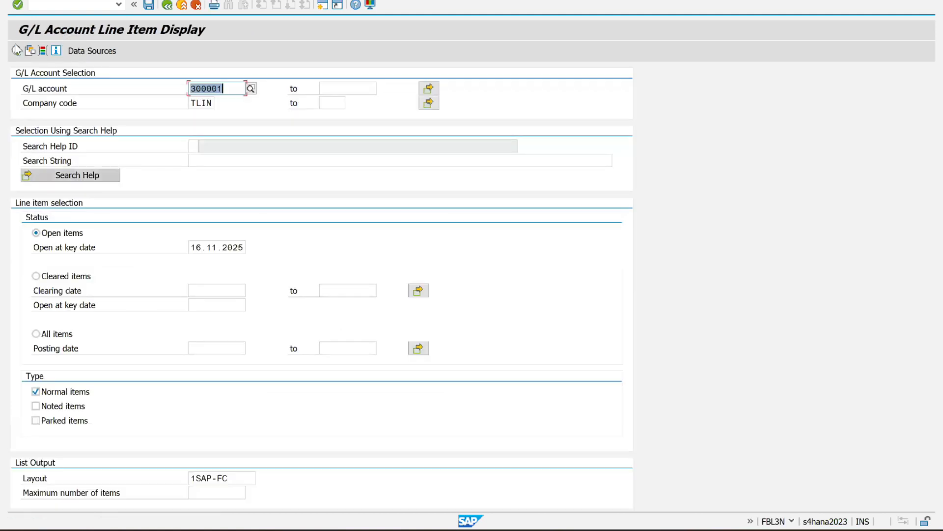
{"action": "left_click", "coordinate": [16, 51]}
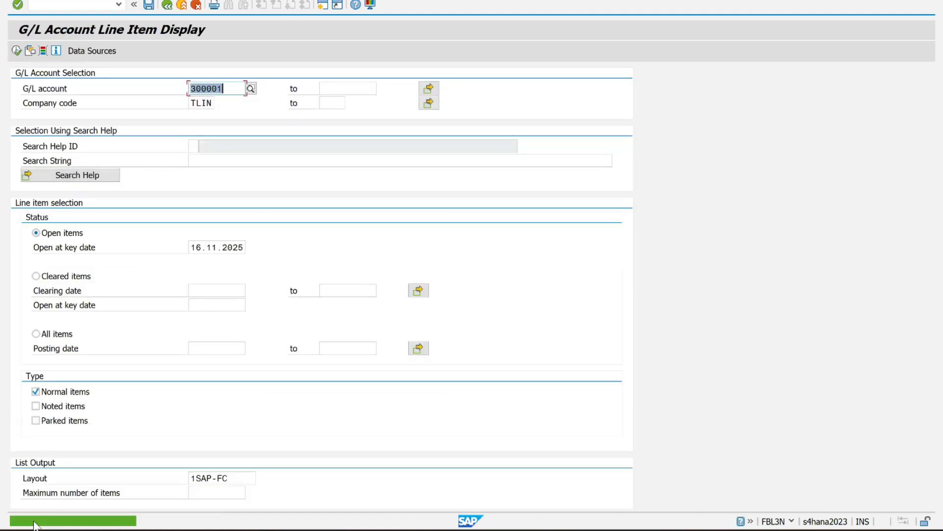
{"action": "left_click", "coordinate": [36, 276]}
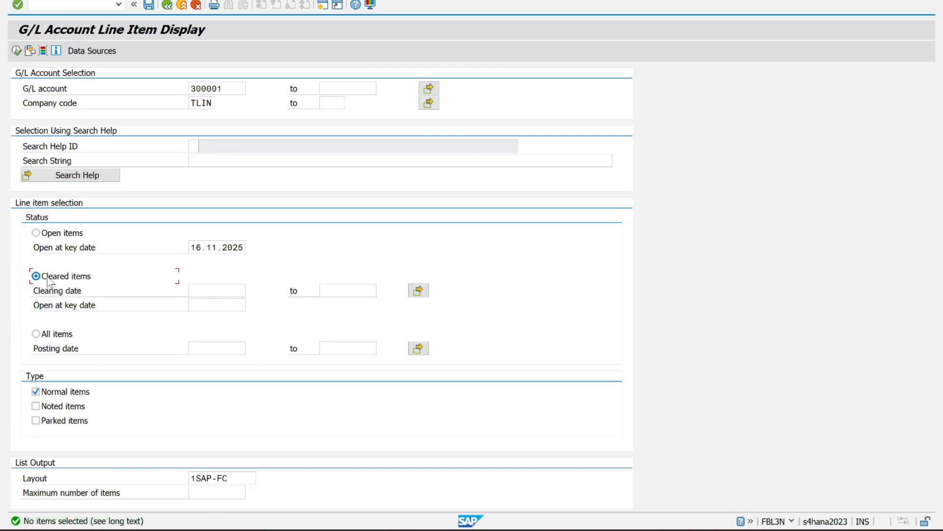
{"action": "left_click", "coordinate": [16, 51]}
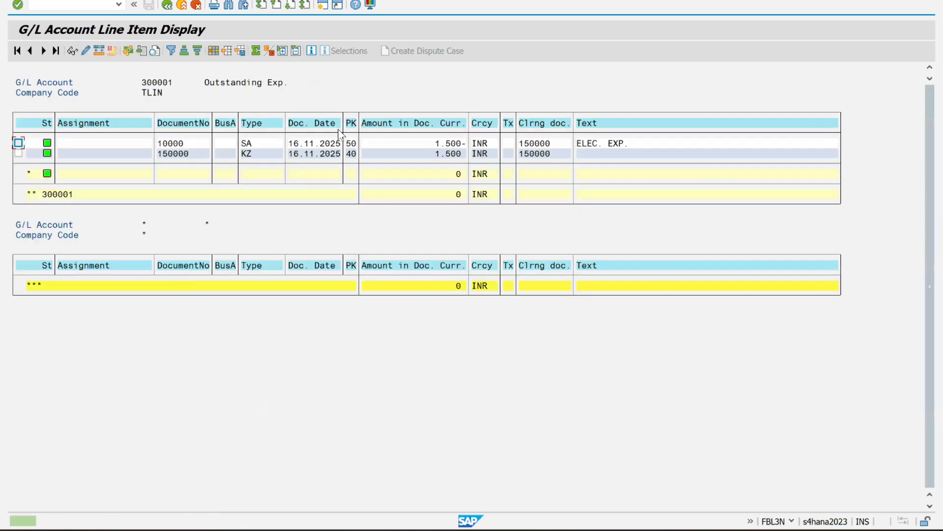
Examine the document numbers, type and amounts of the provision and payment lines among account 300001's cleared items
{"action": "left_click", "coordinate": [185, 143]}
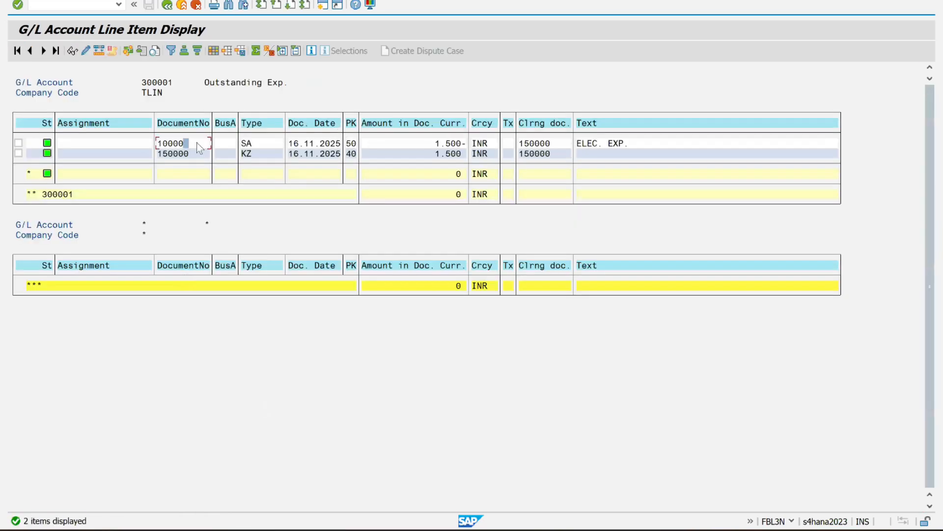
{"action": "left_click", "coordinate": [254, 144]}
{"action": "left_click", "coordinate": [443, 144]}
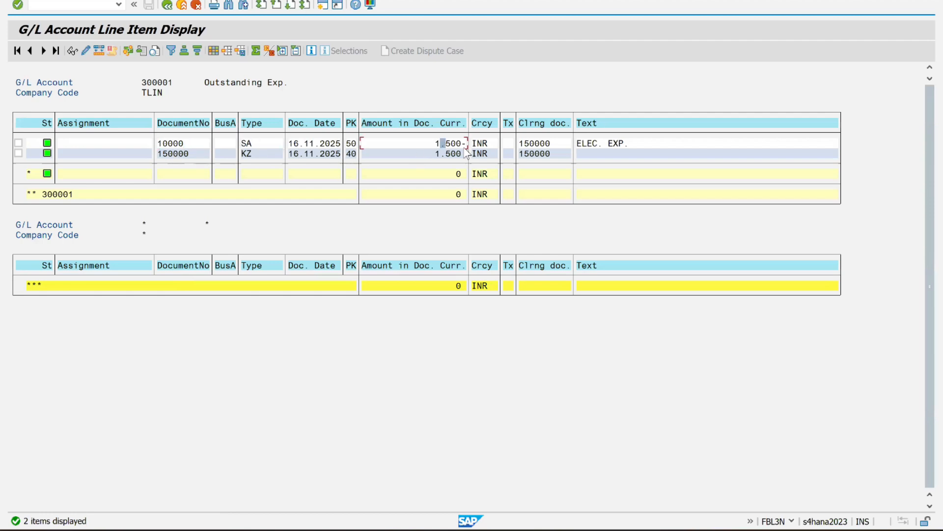
{"action": "key", "text": "Down"}
{"action": "left_click", "coordinate": [186, 154]}
Open the KZ payment line and display its whole document to examine the cash and outstanding expense entries
{"action": "double_click", "coordinate": [191, 154]}
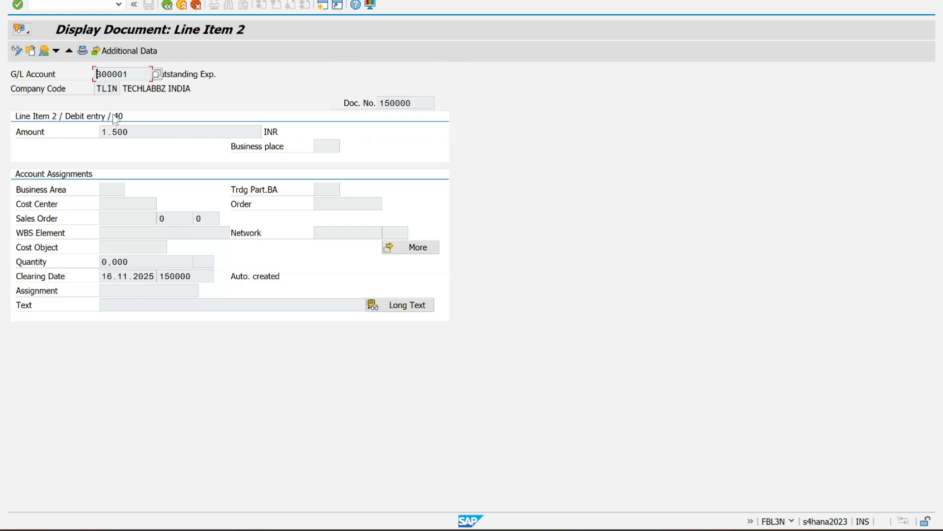
{"action": "left_click", "coordinate": [43, 53]}
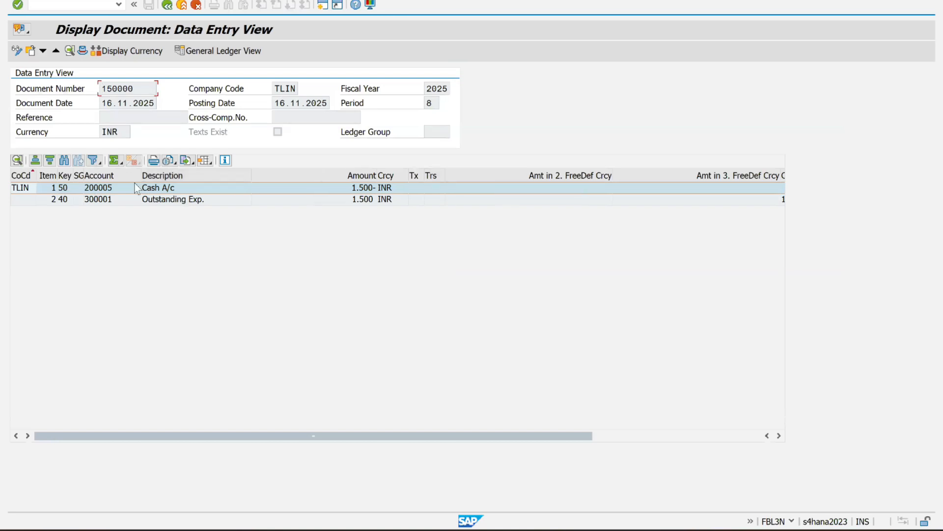
{"action": "left_click", "coordinate": [160, 188]}
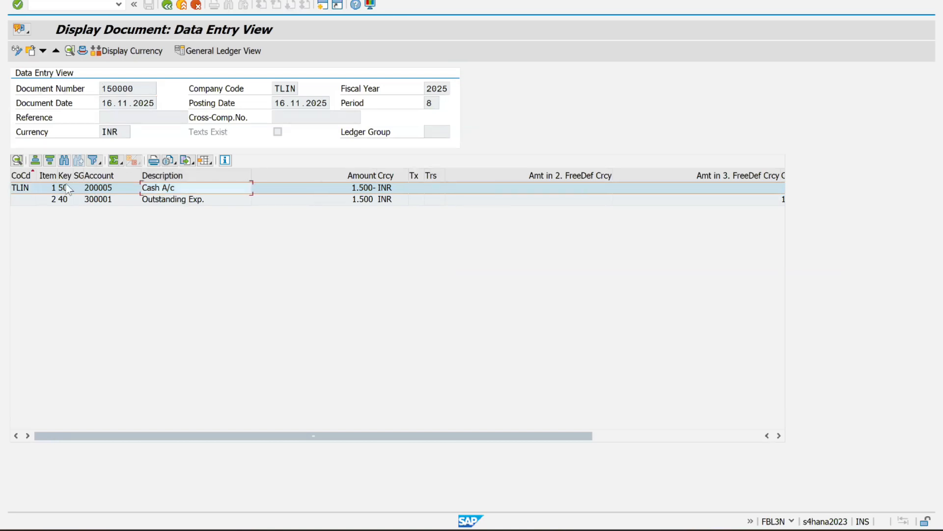
{"action": "left_click", "coordinate": [155, 203]}
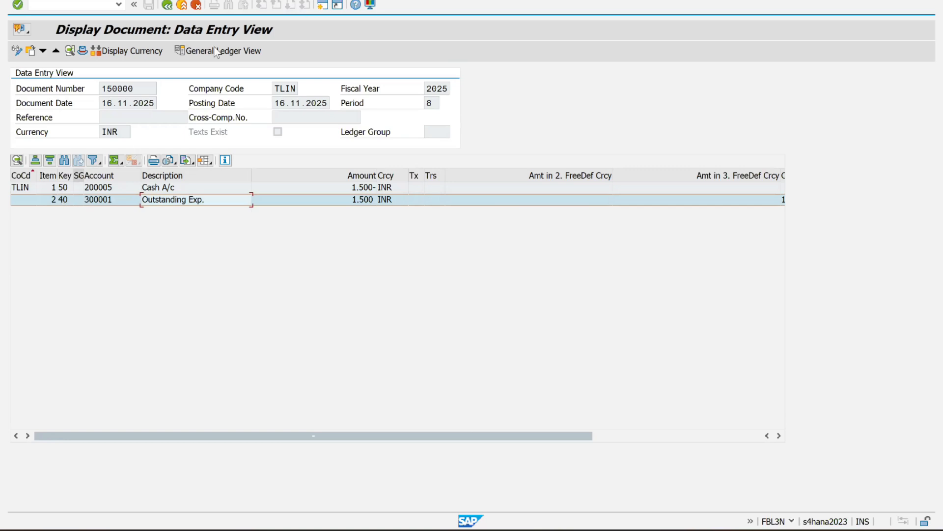
Open the G/L account balance display (FAGLB03) for account 300001, company code TLIN, year 2025, and examine its debit and credit columns
{"action": "left_click", "coordinate": [119, 4]}
{"action": "left_click", "coordinate": [53, 35]}
{"action": "key", "text": "Return"}
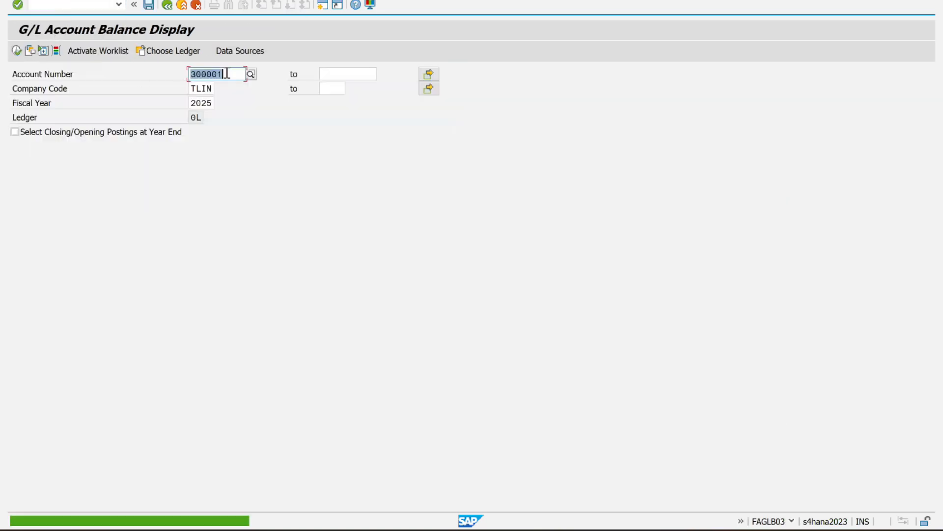
{"action": "key", "text": "Return"}
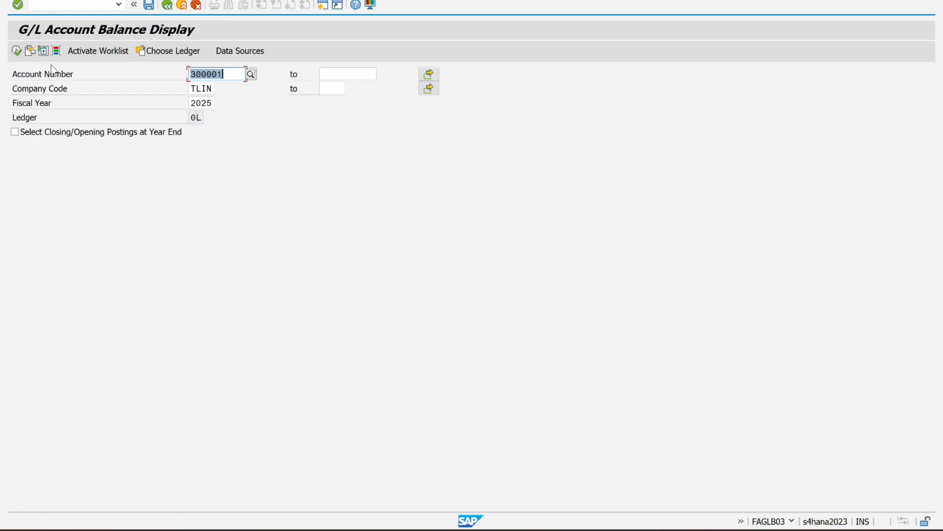
{"action": "left_click", "coordinate": [17, 51]}
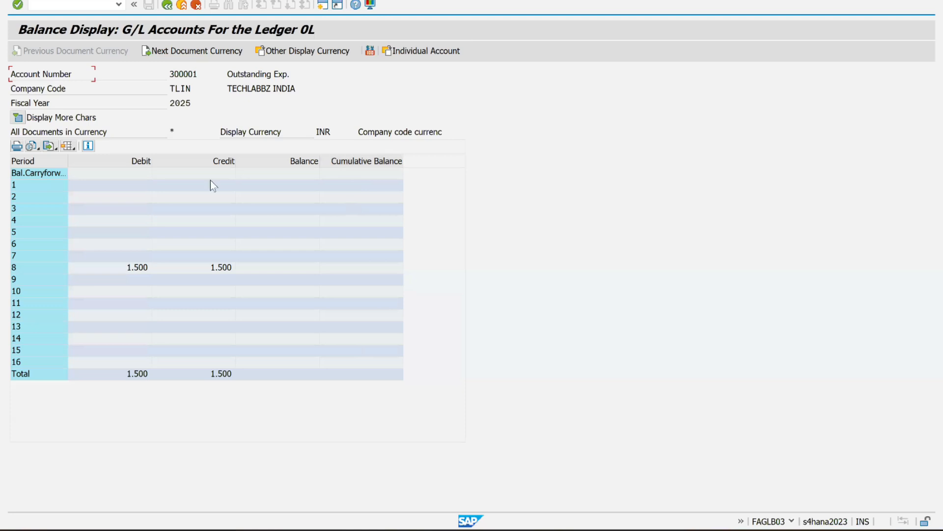
{"action": "left_click", "coordinate": [141, 160]}
{"action": "left_click", "coordinate": [220, 161]}
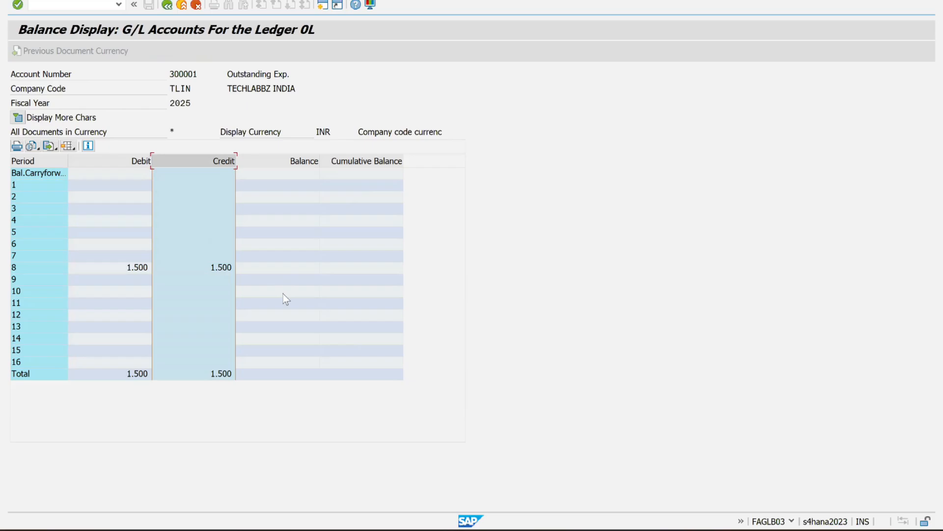
Compare the account 300001 balances with the earlier screenshots in Excel, and return to the SAP balance selection screen
{"action": "key", "text": "alt+Tab"}
{"action": "key", "text": "alt+Tab"}
{"action": "left_click", "coordinate": [303, 226]}
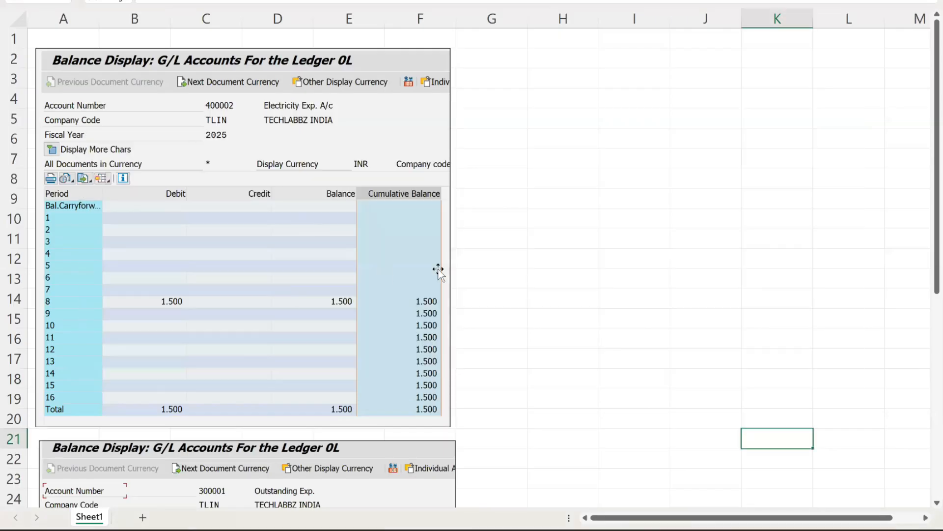
{"action": "key", "text": "alt+Tab"}
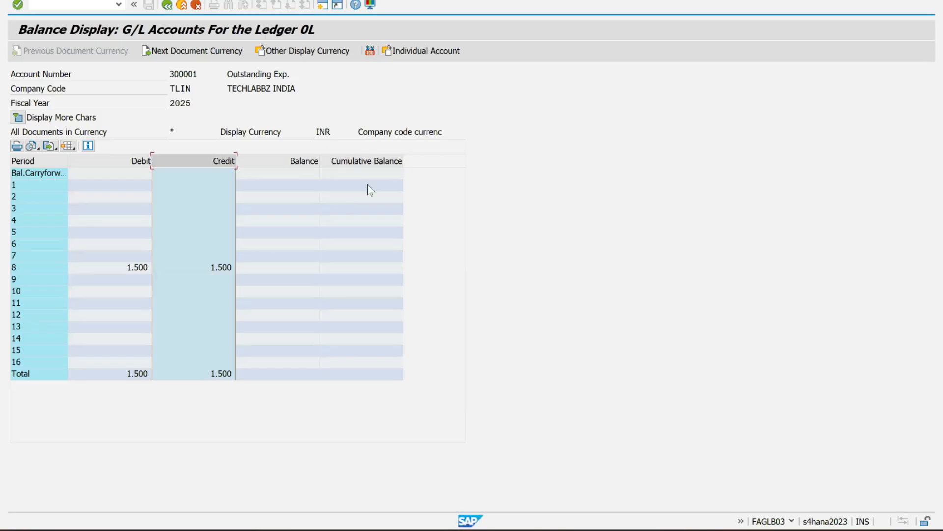
{"action": "left_click", "coordinate": [176, 9]}
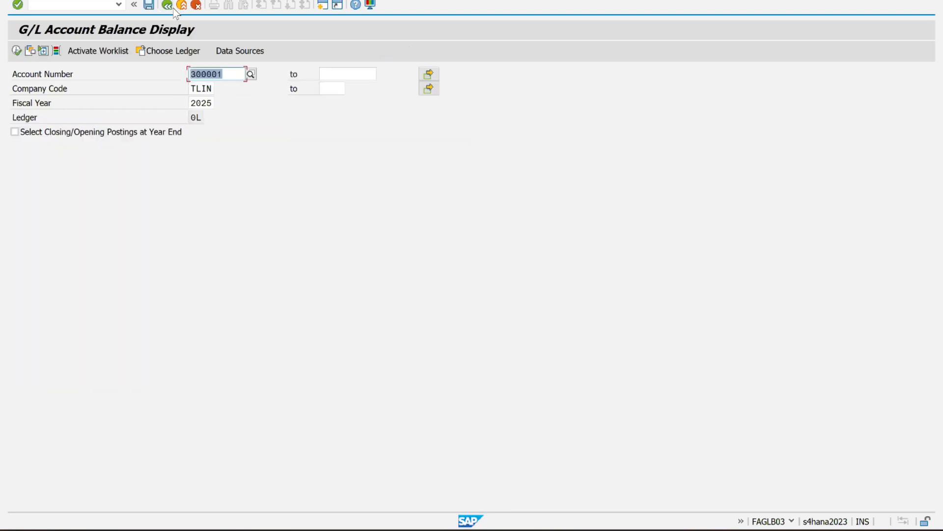
Start a G/L account document in FB50 with document date 16.11.2025 and header text TEST 1
{"action": "left_click", "coordinate": [119, 6]}
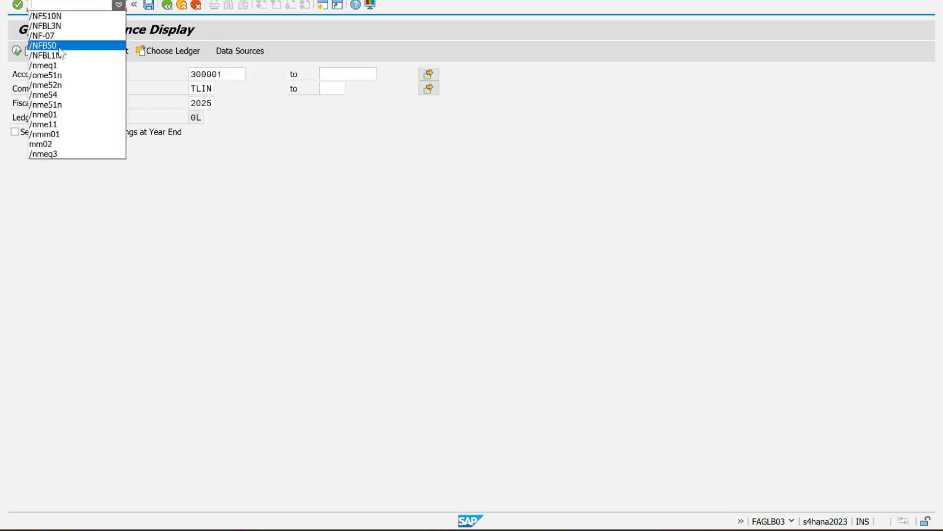
{"action": "left_click", "coordinate": [59, 47]}
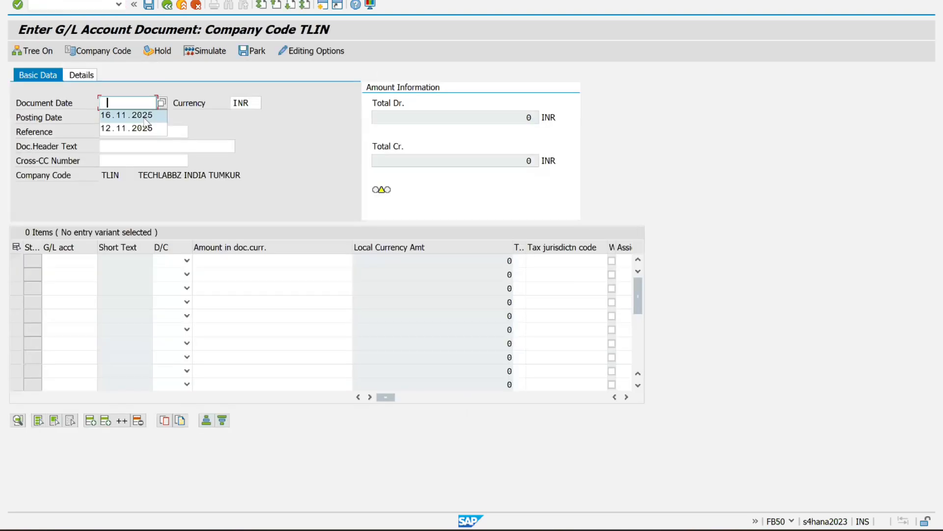
{"action": "left_click", "coordinate": [130, 117]}
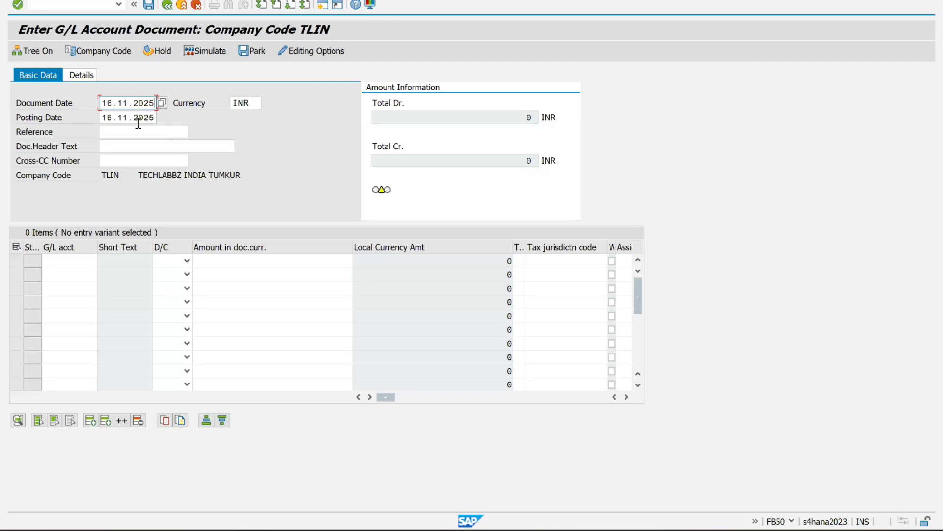
{"action": "left_click", "coordinate": [130, 148]}
{"action": "type", "text": "TEST"}
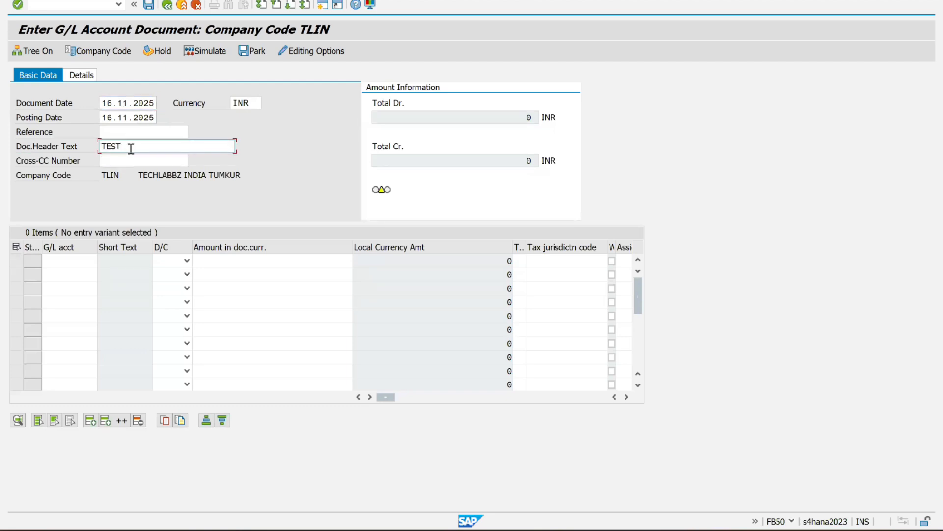
{"action": "type", "text": " 1"}
Enter G/L account 400002 as a credit entry in the first line item
{"action": "left_click", "coordinate": [64, 261]}
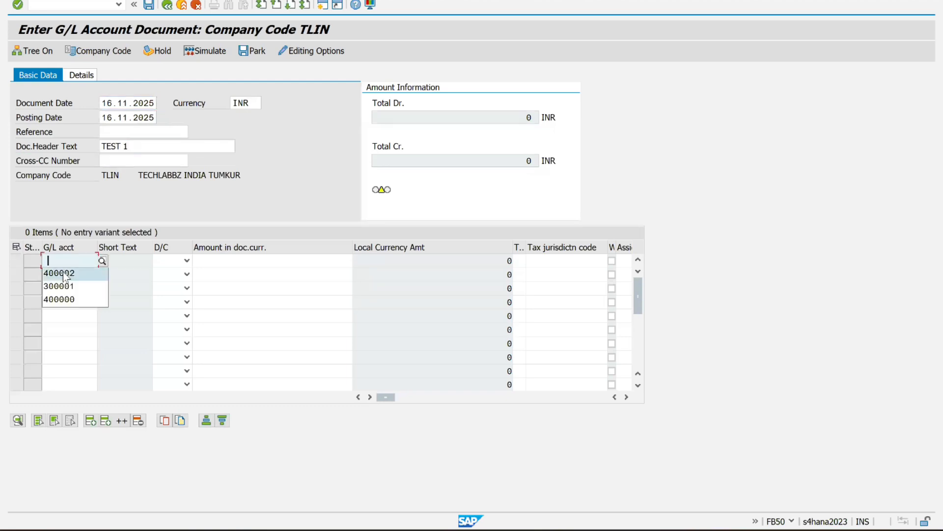
{"action": "left_click", "coordinate": [63, 272]}
{"action": "left_click", "coordinate": [187, 261]}
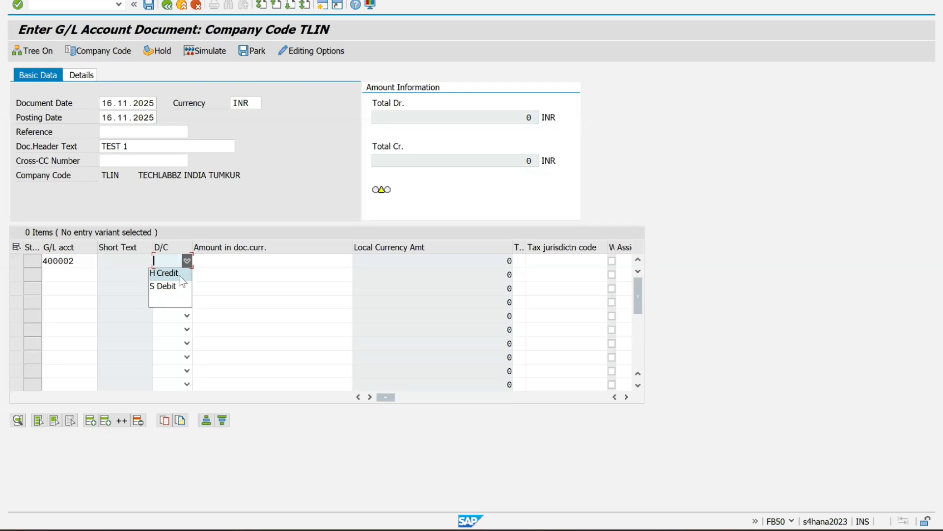
{"action": "left_click", "coordinate": [180, 276]}
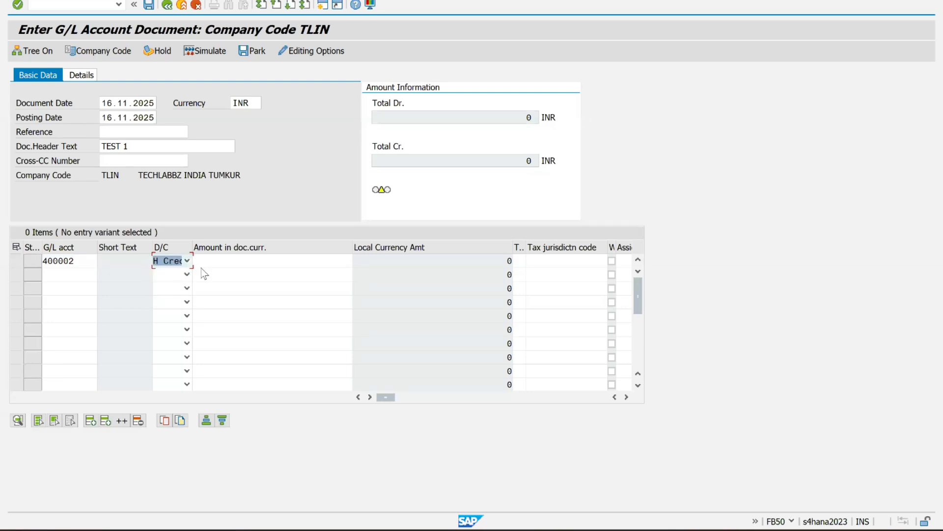
Check the debit and credit sides of the electricity provision entry in the Excel sheet, and return to the SAP document entry
{"action": "key", "text": "alt+Tab"}
{"action": "key", "text": "alt+Tab"}
{"action": "key", "text": "alt+Tab"}
{"action": "key", "text": "Tab"}
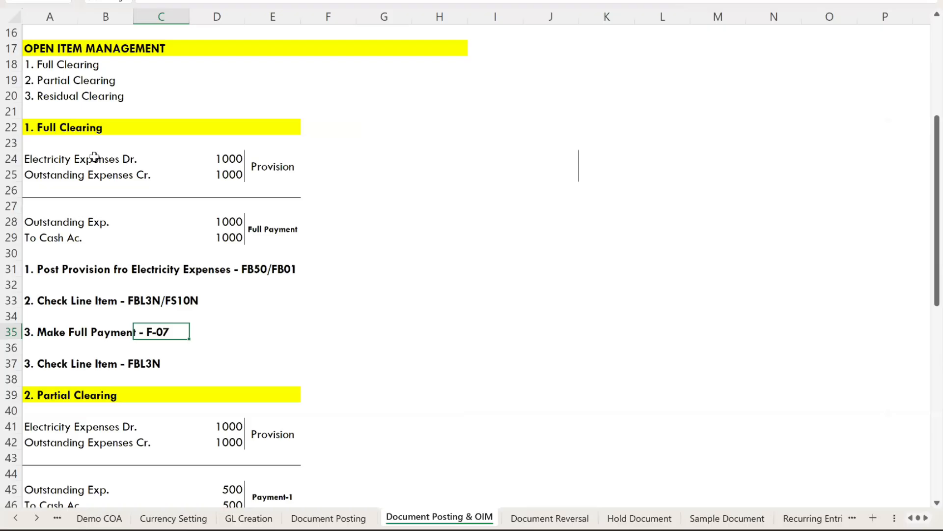
{"action": "key", "text": "alt+Tab"}
{"action": "key", "text": "alt+Tab"}
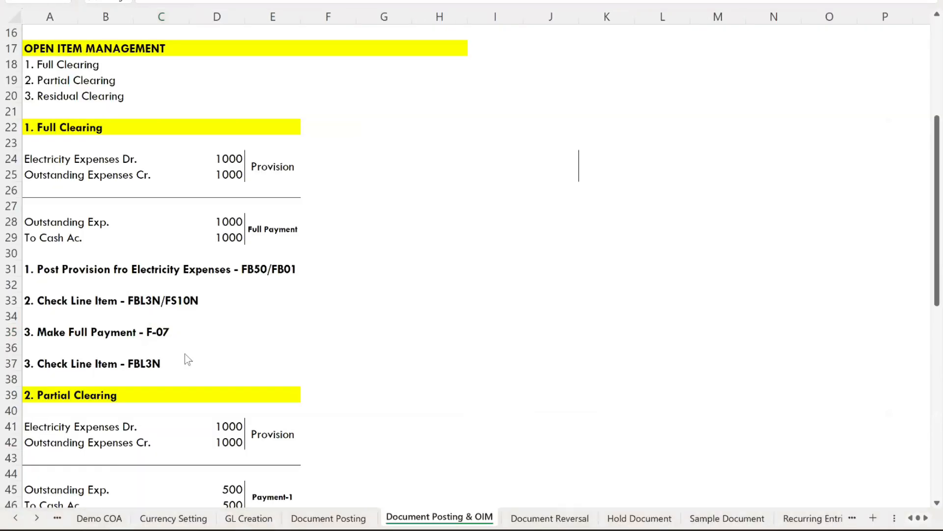
{"action": "key", "text": "alt+Tab"}
{"action": "key", "text": "Tab"}
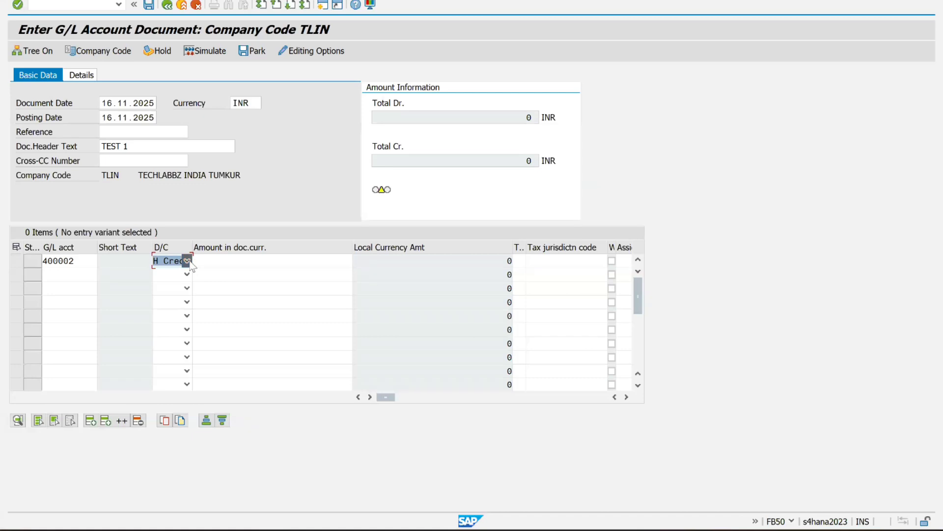
Change the account 400002 line to a debit with an amount of 1000
{"action": "left_click", "coordinate": [187, 260]}
{"action": "left_click", "coordinate": [165, 283]}
{"action": "left_click", "coordinate": [212, 262]}
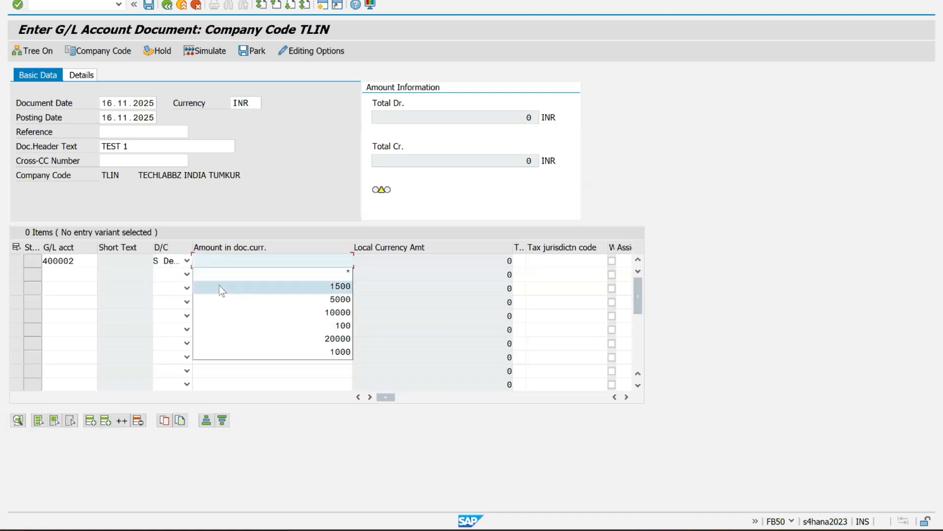
{"action": "left_click", "coordinate": [235, 349]}
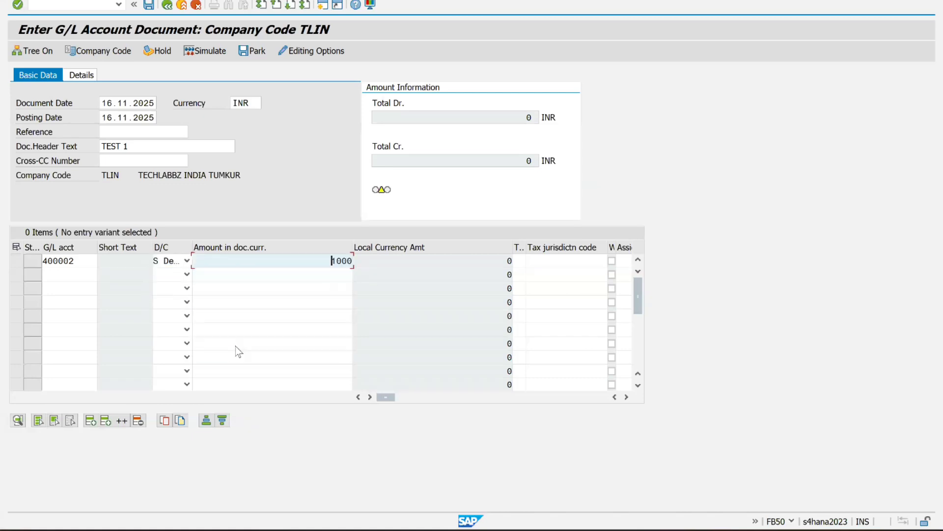
Add account 300001 as the offsetting 1000 INR credit line and post the document
{"action": "left_click", "coordinate": [83, 275]}
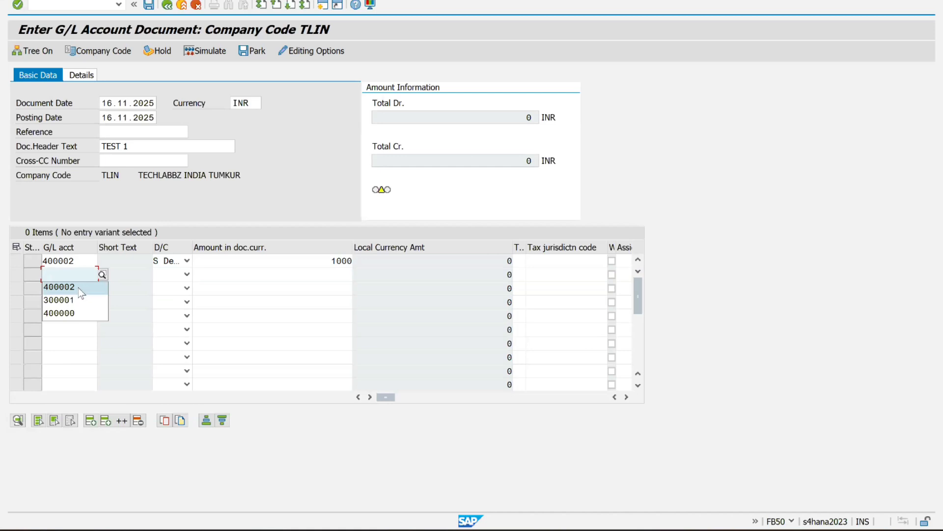
{"action": "left_click", "coordinate": [77, 300]}
{"action": "left_click", "coordinate": [186, 274]}
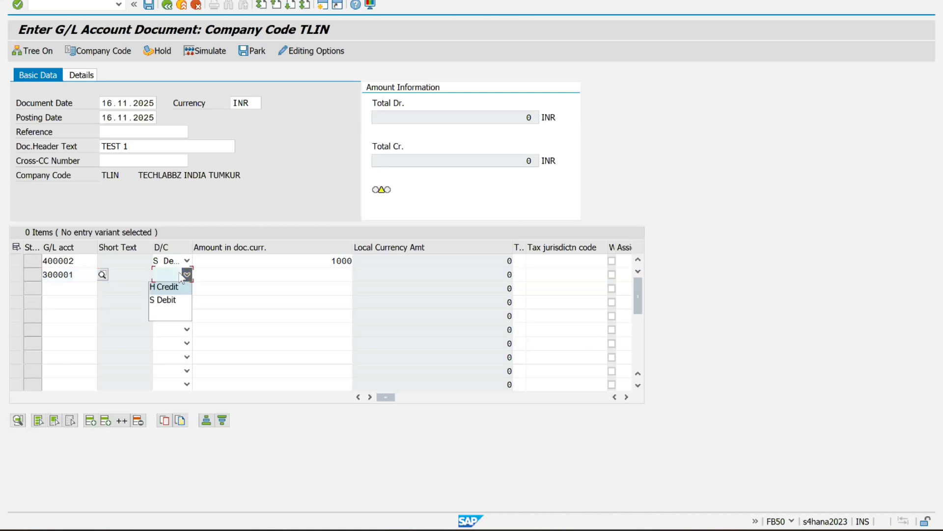
{"action": "left_click", "coordinate": [167, 287]}
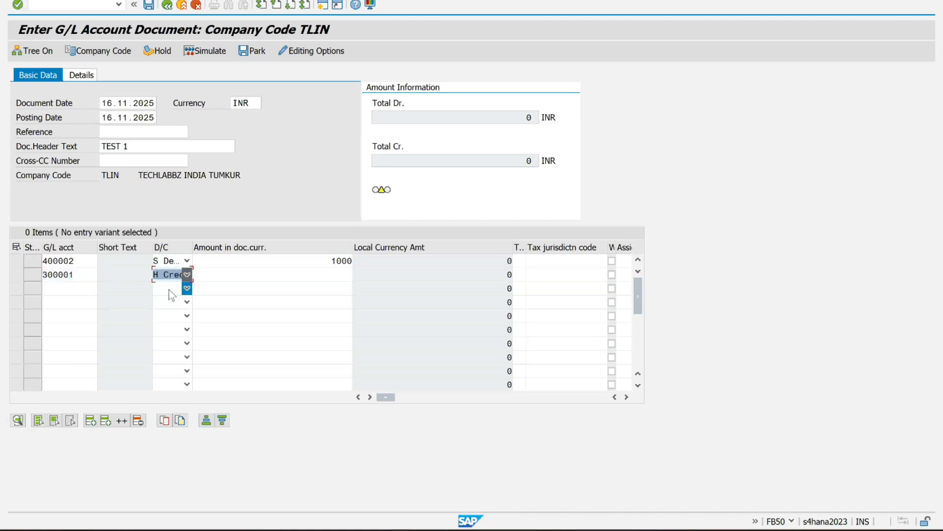
{"action": "left_click", "coordinate": [255, 278]}
{"action": "left_click", "coordinate": [259, 288]}
{"action": "key", "text": "Return"}
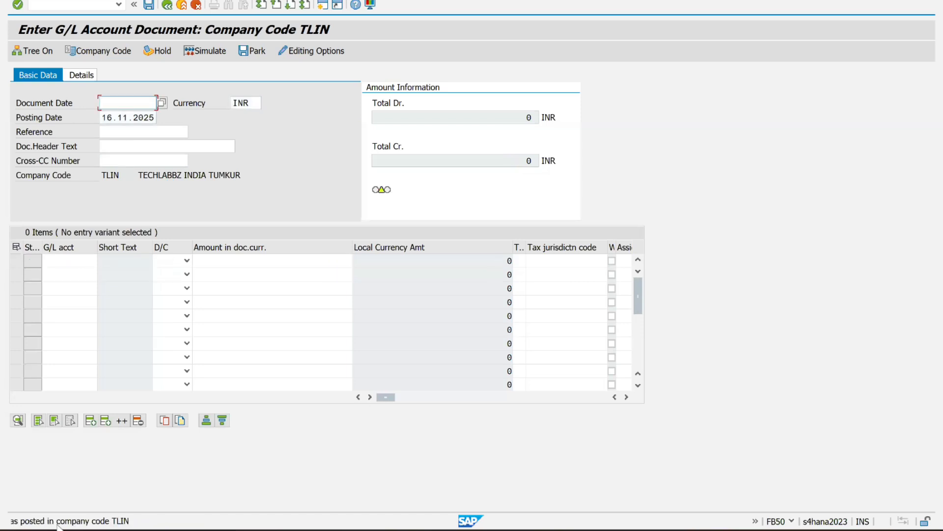
Start another G/L account document with document date 16.11.2025 and header text TEST 2
{"action": "left_click", "coordinate": [119, 4]}
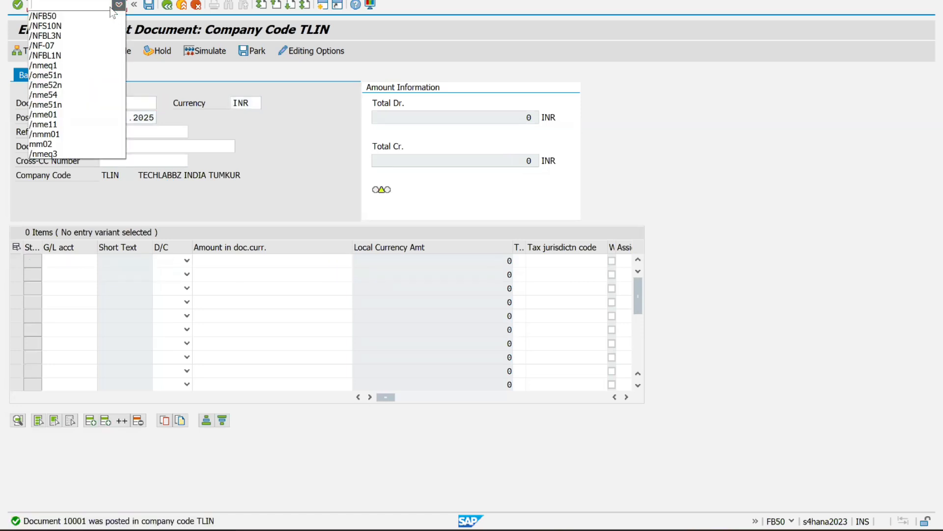
{"action": "left_click", "coordinate": [220, 115]}
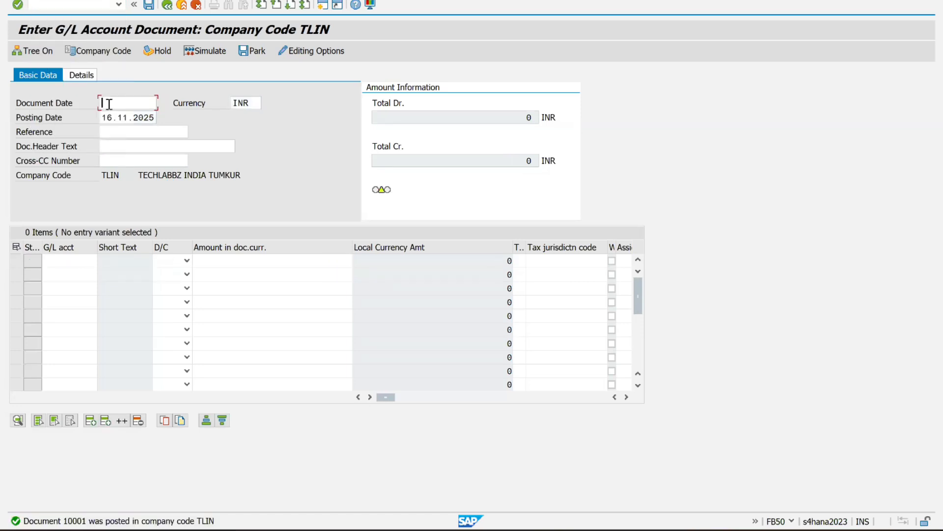
{"action": "left_click", "coordinate": [109, 103]}
{"action": "left_click", "coordinate": [113, 115]}
{"action": "left_click", "coordinate": [124, 146]}
{"action": "left_click", "coordinate": [123, 156]}
{"action": "key", "text": "BackSpace"}
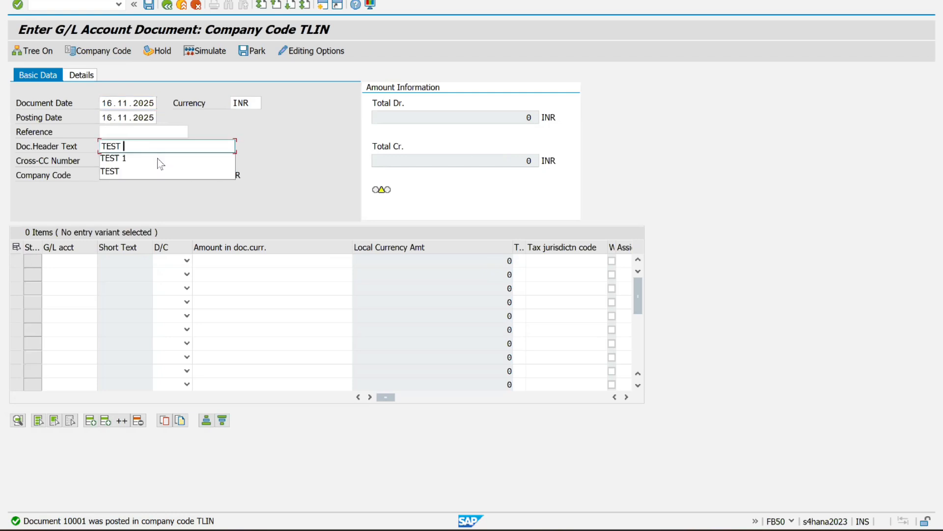
{"action": "type", "text": "2"}
Enter G/L account 400000 as a debit line and account 300001 as a credit line
{"action": "left_click", "coordinate": [71, 265]}
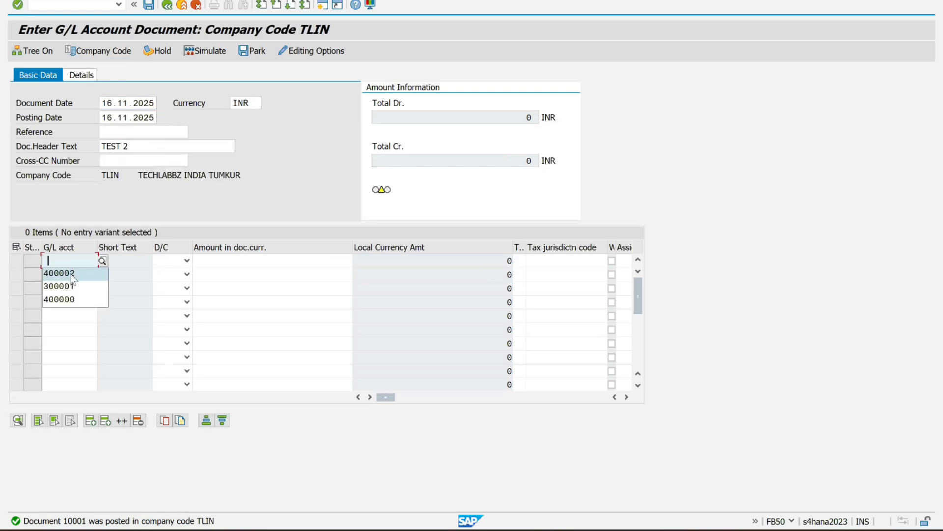
{"action": "left_click", "coordinate": [68, 301]}
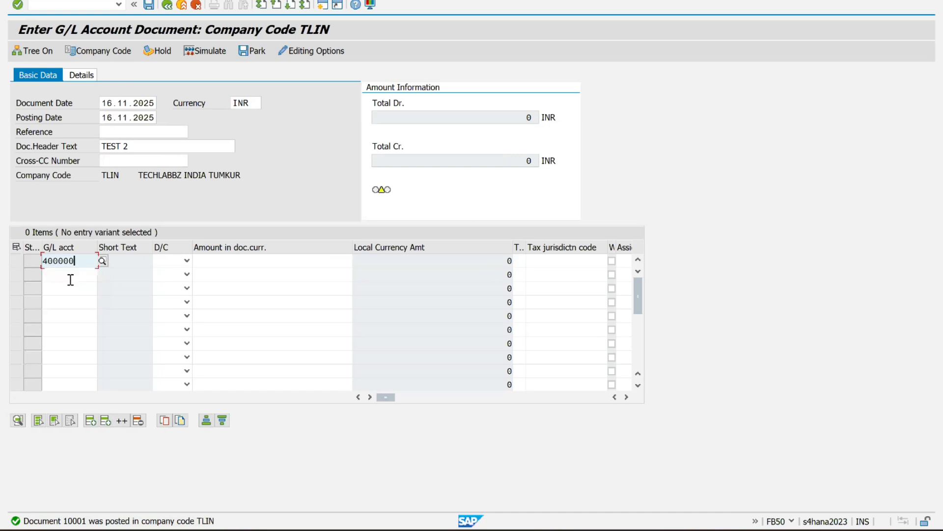
{"action": "left_click", "coordinate": [69, 274]}
{"action": "left_click", "coordinate": [69, 300]}
{"action": "left_click", "coordinate": [187, 261]}
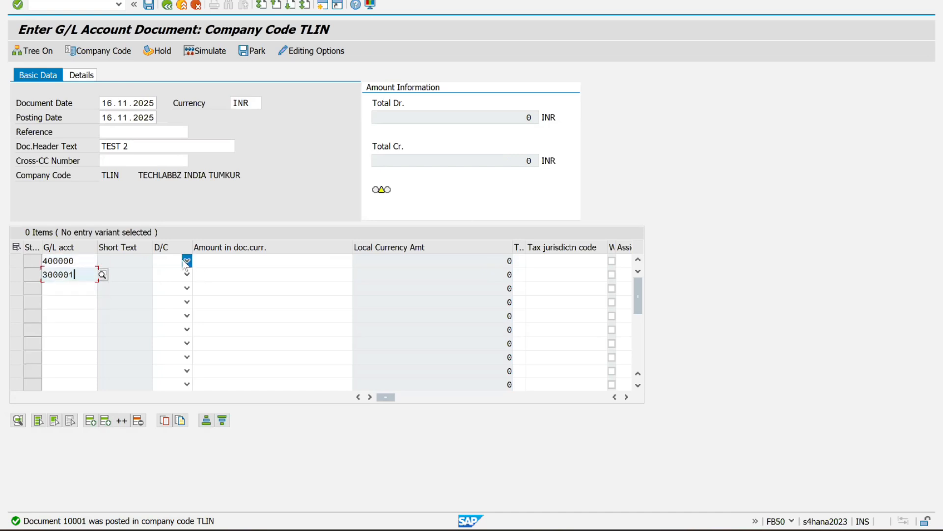
{"action": "left_click", "coordinate": [172, 286]}
{"action": "left_click", "coordinate": [186, 275]}
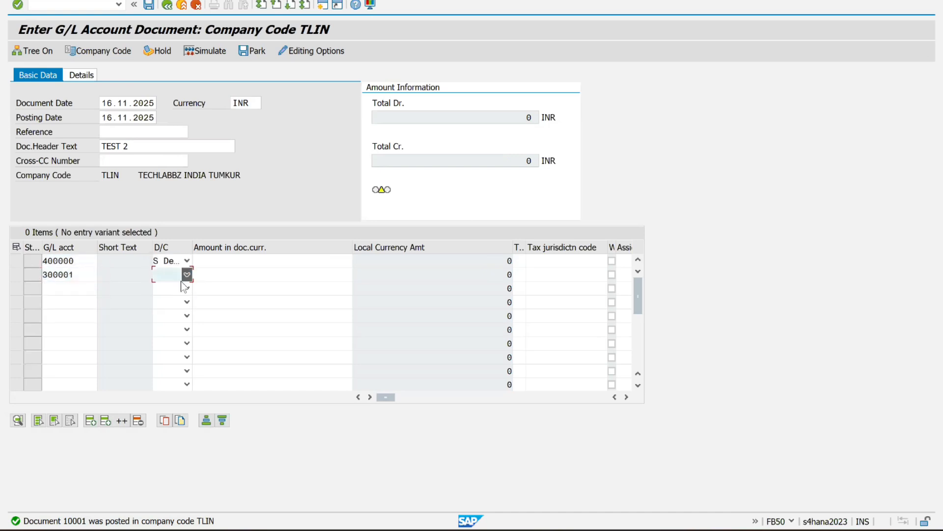
{"action": "left_click", "coordinate": [166, 286]}
Set the amount of both line items to 1800 and post the document
{"action": "left_click", "coordinate": [222, 262]}
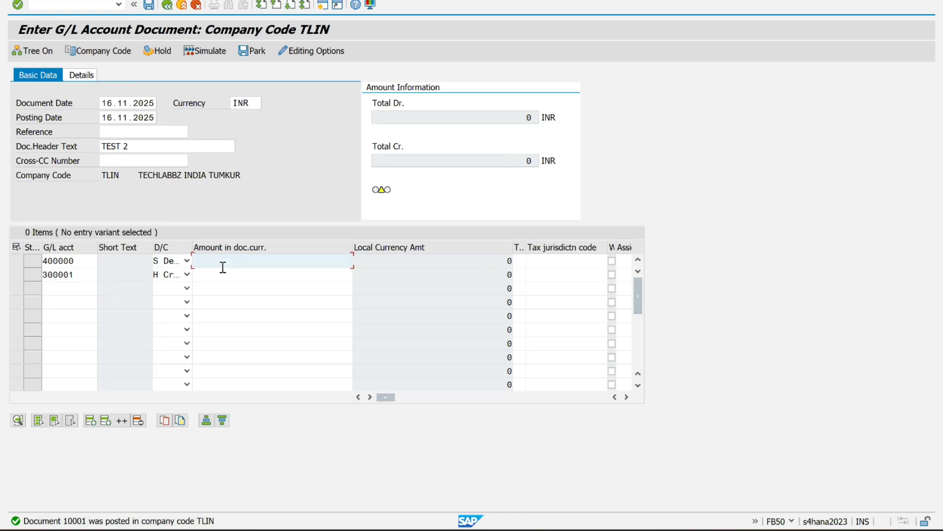
{"action": "type", "text": "1800"}
{"action": "left_click", "coordinate": [262, 274]}
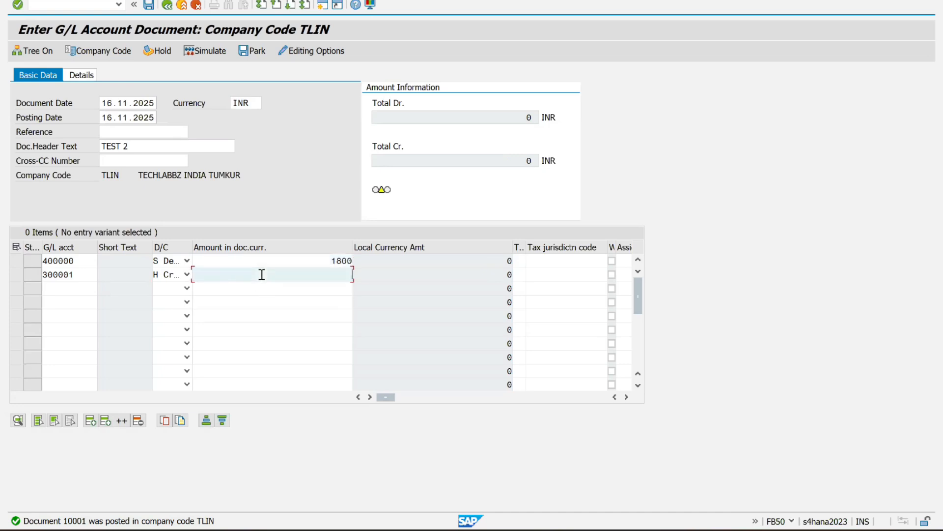
{"action": "type", "text": "1800"}
{"action": "key", "text": "Return"}
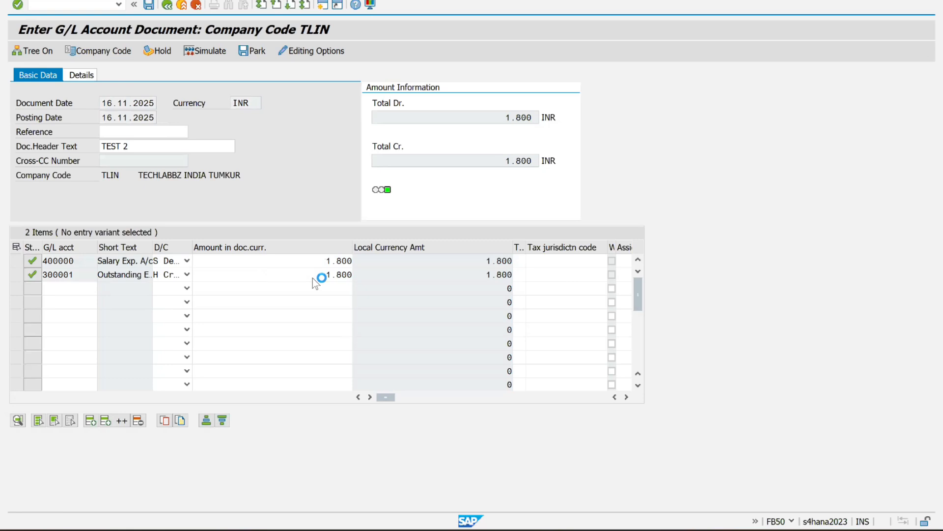
Display the open items of account 300001 in FBL3N for company code TLIN at key date 16.11.2025
{"action": "left_click", "coordinate": [119, 4]}
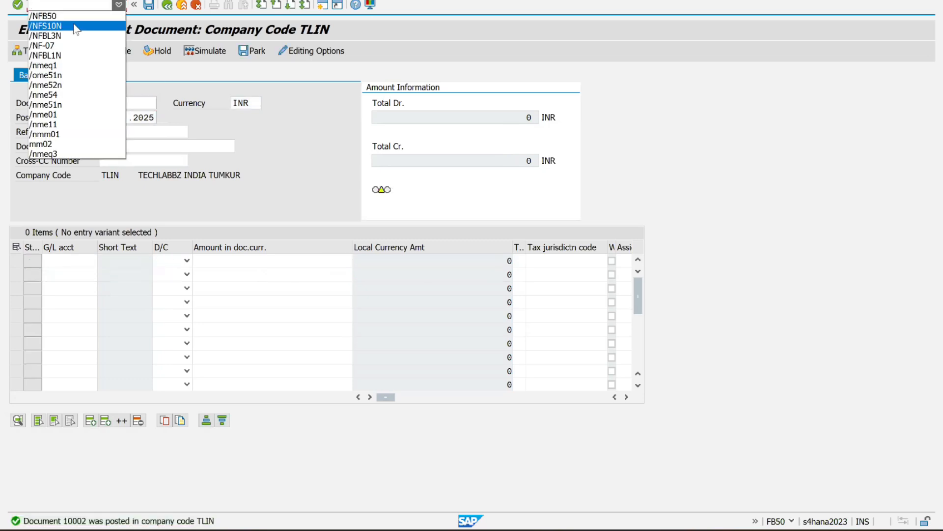
{"action": "left_click", "coordinate": [67, 35]}
{"action": "key", "text": "Return"}
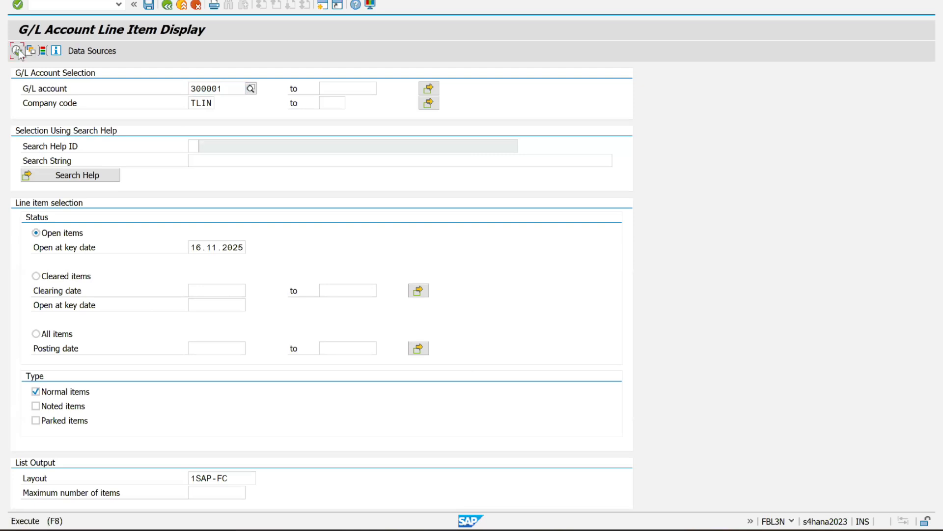
{"action": "left_click", "coordinate": [17, 50]}
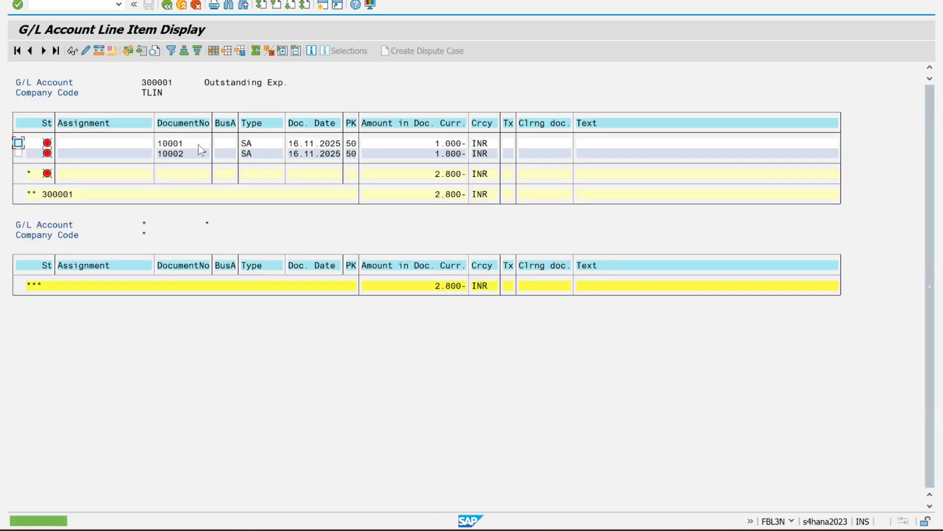
Examine the document numbers and amounts of the open provision lines on account 300001
{"action": "left_click", "coordinate": [182, 145]}
{"action": "left_click", "coordinate": [193, 156]}
{"action": "left_click", "coordinate": [443, 143]}
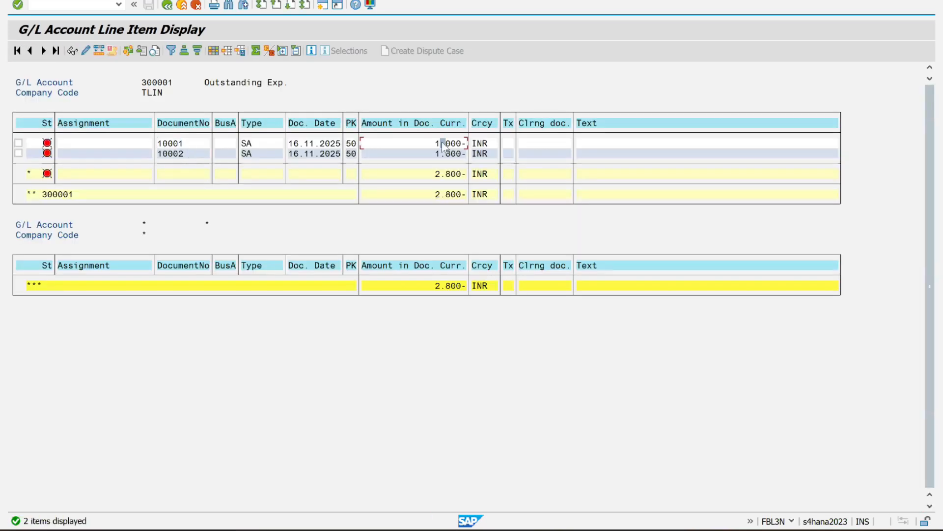
{"action": "left_click", "coordinate": [438, 154]}
Display the whole of document 10001 to identify its expense account, and return to the line item list
{"action": "left_click", "coordinate": [185, 146]}
{"action": "double_click", "coordinate": [185, 145]}
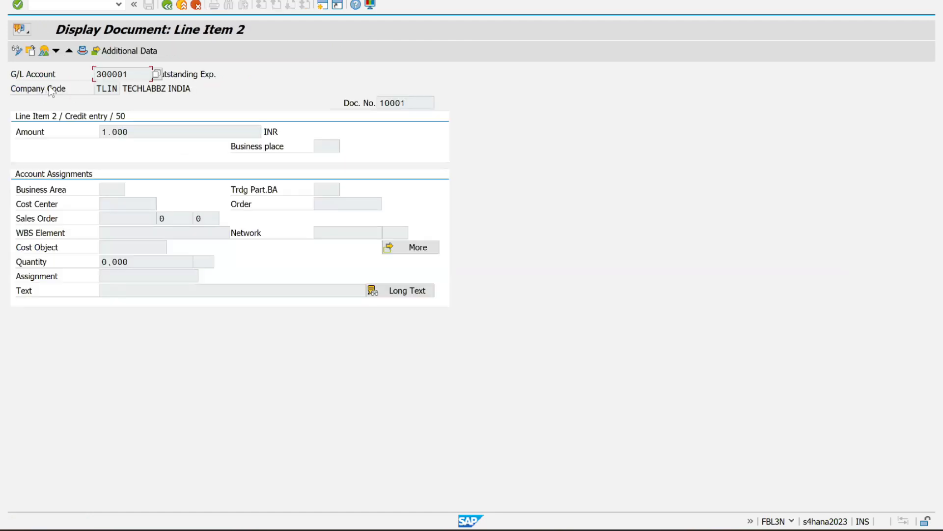
{"action": "left_click", "coordinate": [44, 51]}
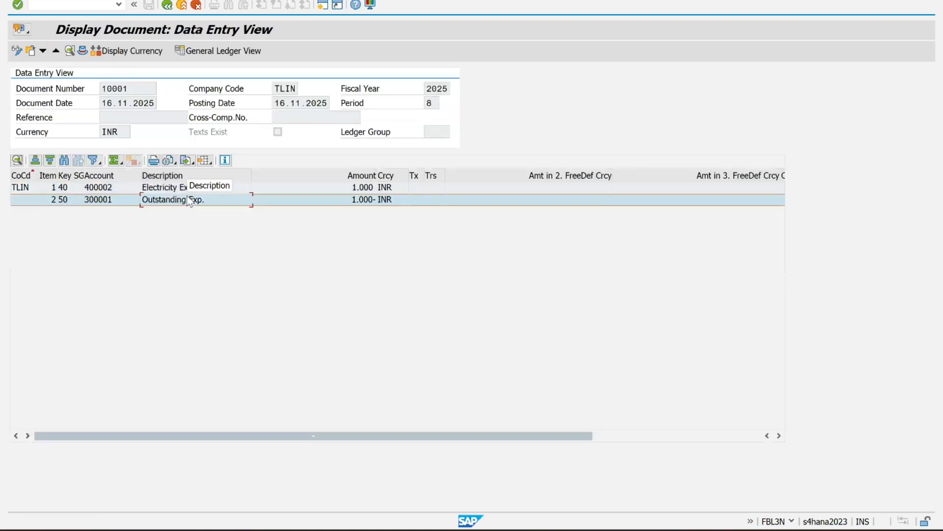
{"action": "left_click", "coordinate": [169, 7]}
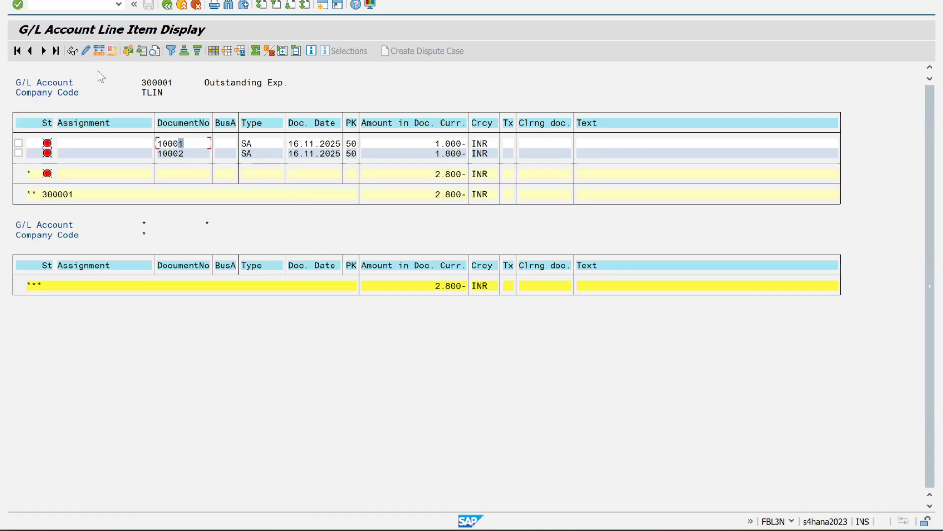
Set the text of document 10001's line item to ELECTRICITY EXP, save it and refresh the line item list
{"action": "left_click", "coordinate": [87, 51]}
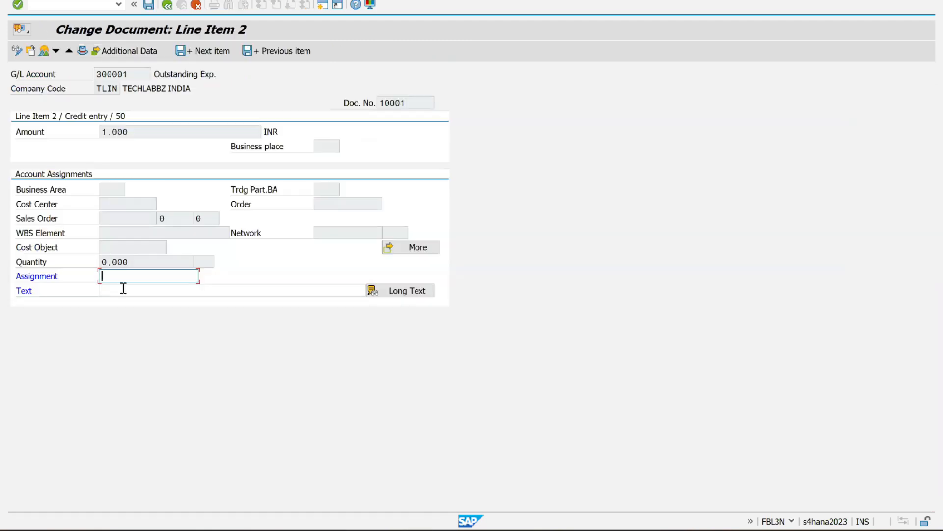
{"action": "left_click", "coordinate": [123, 289]}
{"action": "type", "text": "ELEC"}
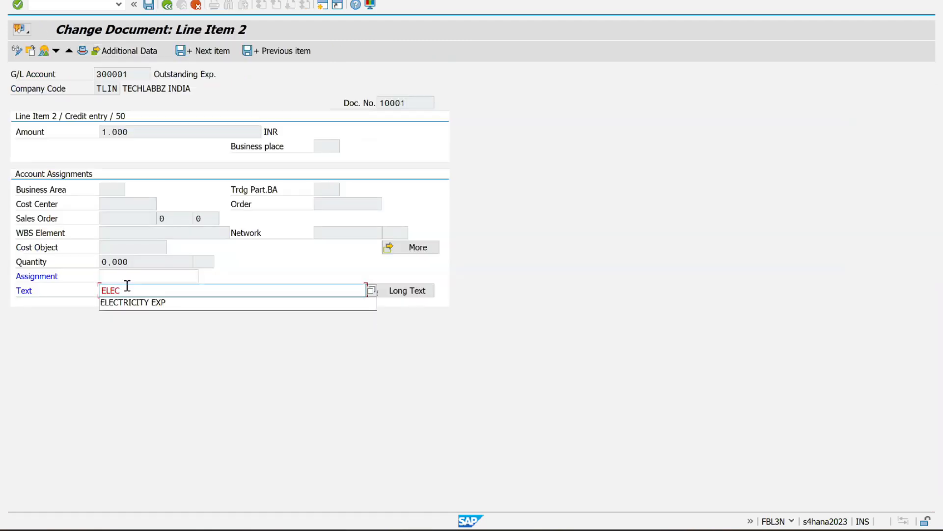
{"action": "key", "text": "Down"}
{"action": "key", "text": "Return"}
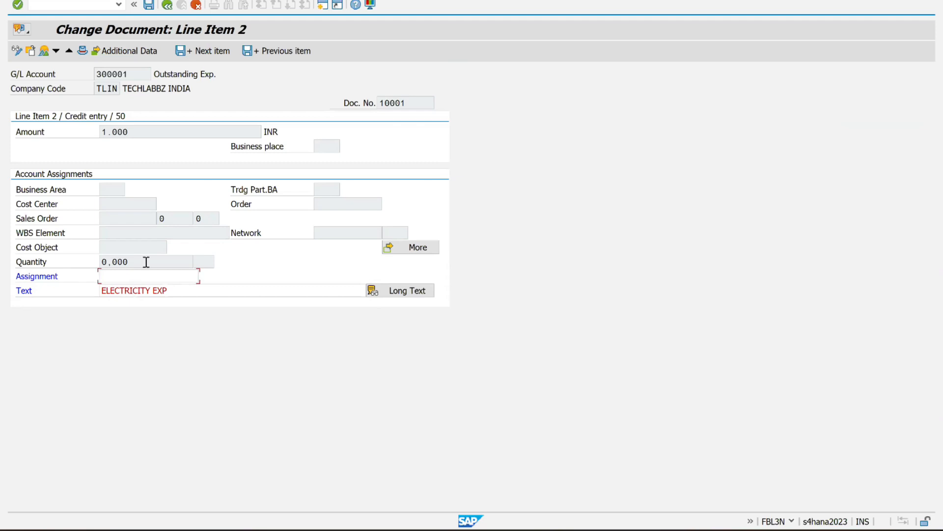
{"action": "left_click", "coordinate": [147, 275]}
{"action": "left_click", "coordinate": [148, 6]}
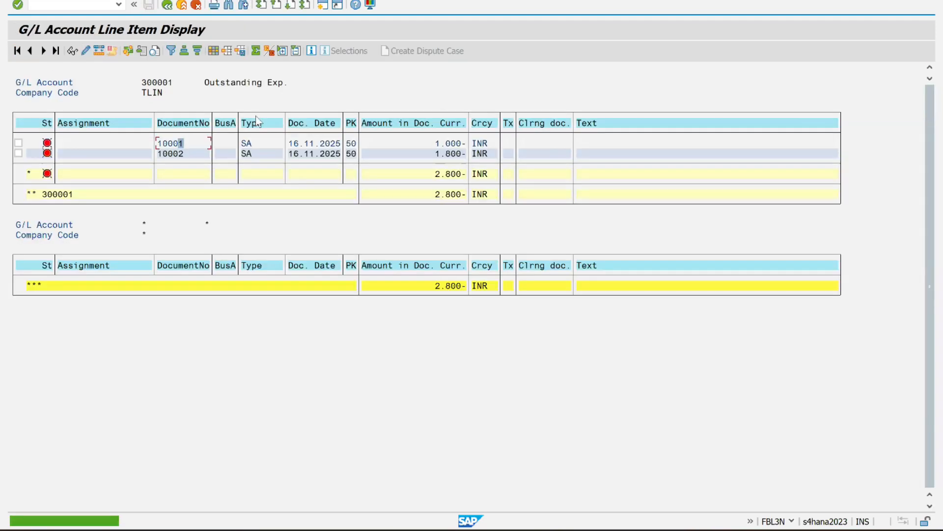
{"action": "left_click", "coordinate": [28, 0]}
{"action": "left_click", "coordinate": [63, 11]}
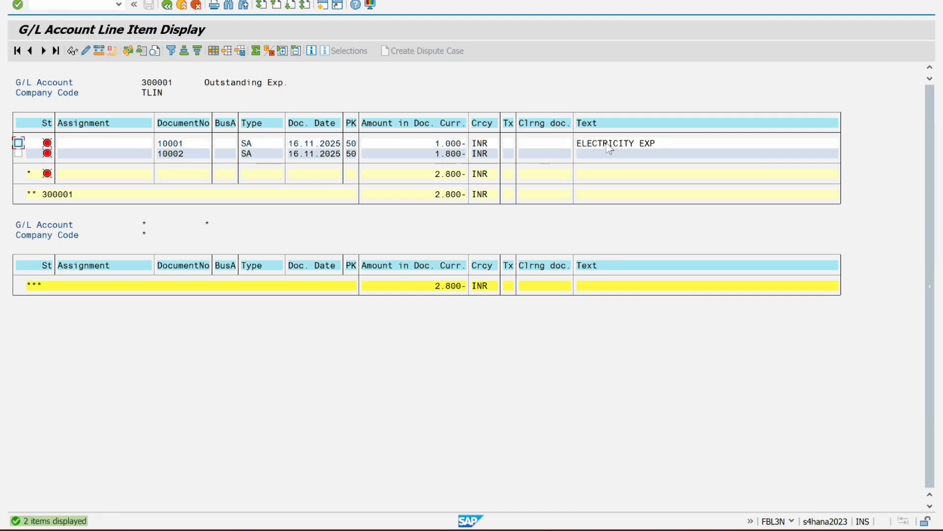
Display the whole of document 10002 to identify its expense account, and return to the line item list
{"action": "left_click", "coordinate": [605, 143]}
{"action": "left_click", "coordinate": [601, 155]}
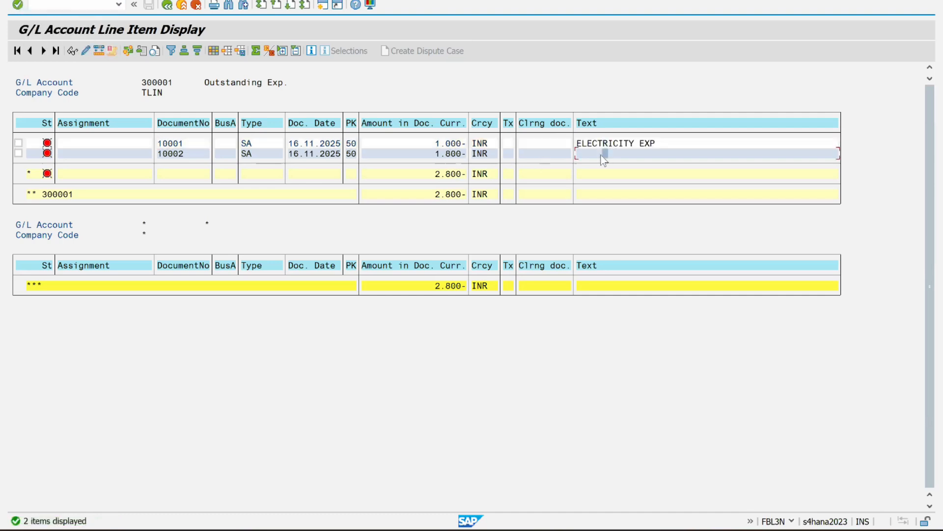
{"action": "left_click", "coordinate": [177, 155]}
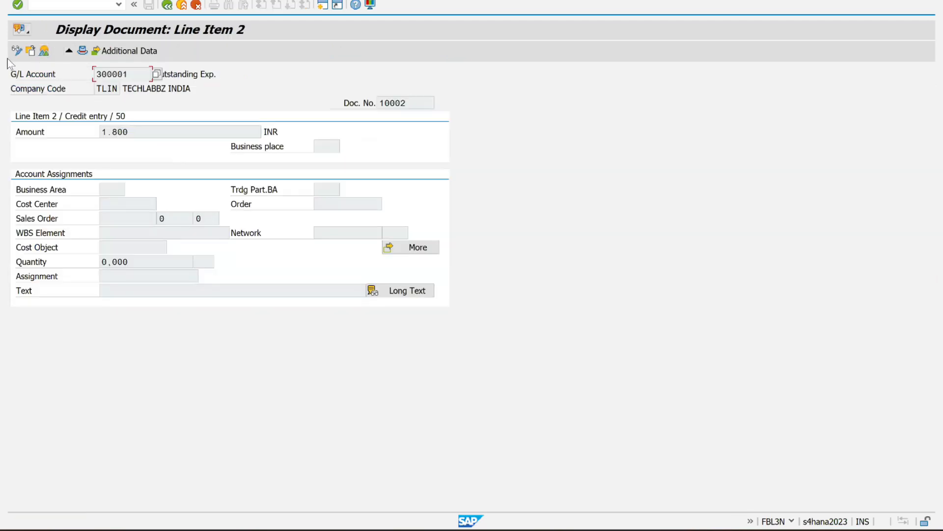
{"action": "left_click", "coordinate": [43, 51]}
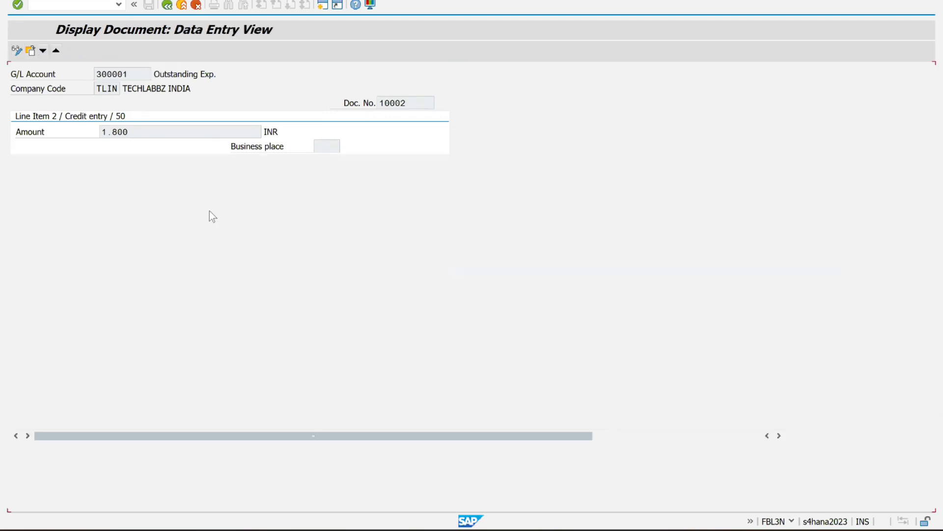
{"action": "left_click", "coordinate": [167, 189]}
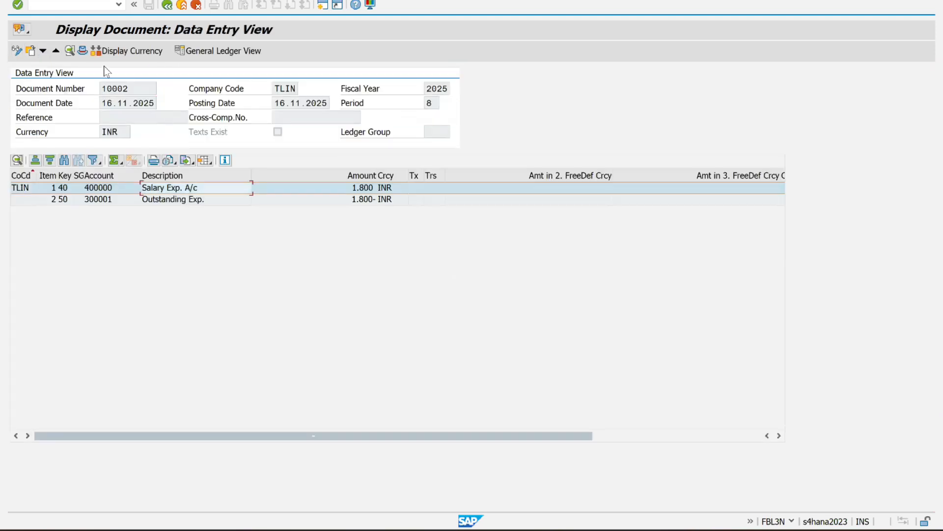
{"action": "left_click", "coordinate": [167, 5]}
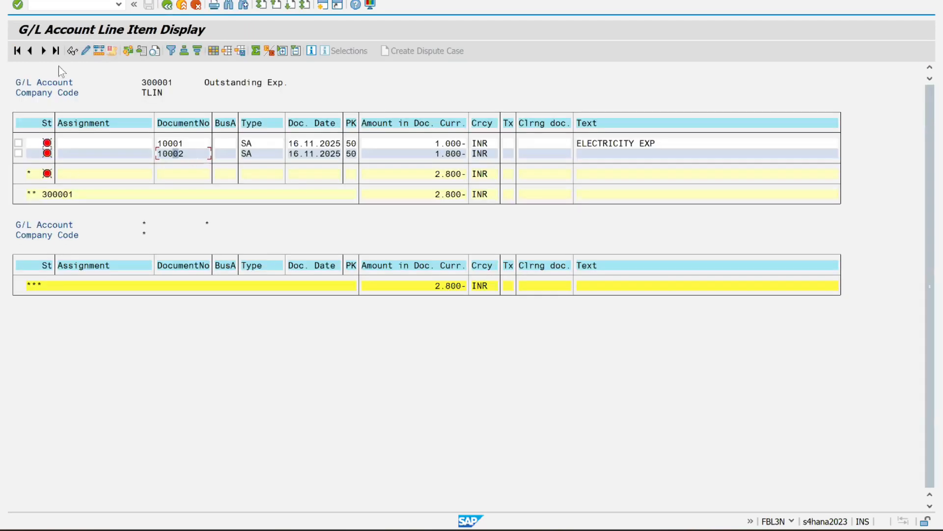
Set the text of document 10002's line item to SALARY EXP, save it and refresh the line item list
{"action": "left_click", "coordinate": [86, 51]}
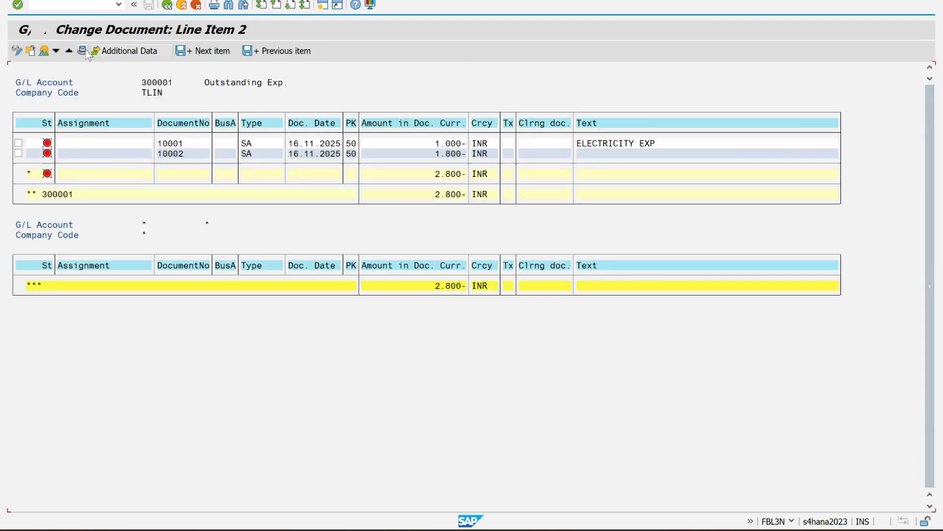
{"action": "left_click", "coordinate": [129, 290]}
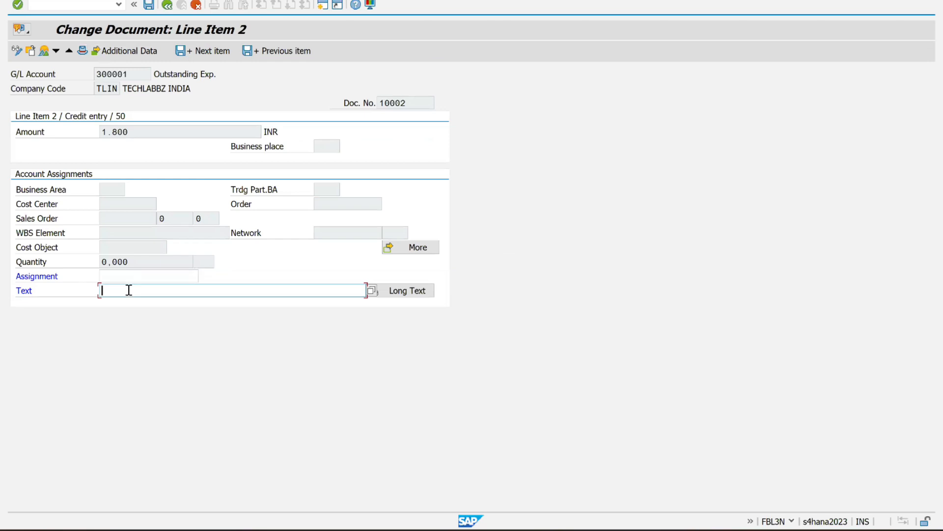
{"action": "type", "text": "SALARY EXP"}
{"action": "left_click", "coordinate": [149, 5]}
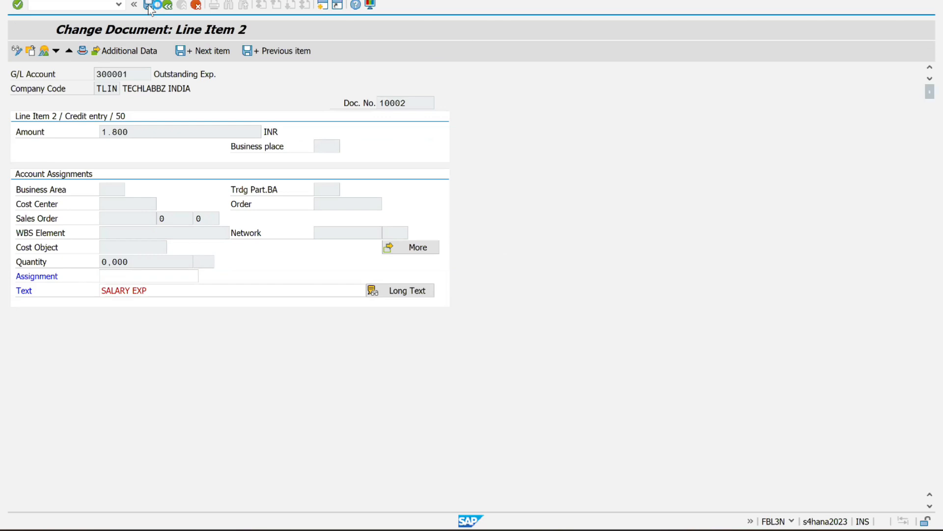
{"action": "left_click", "coordinate": [42, 3]}
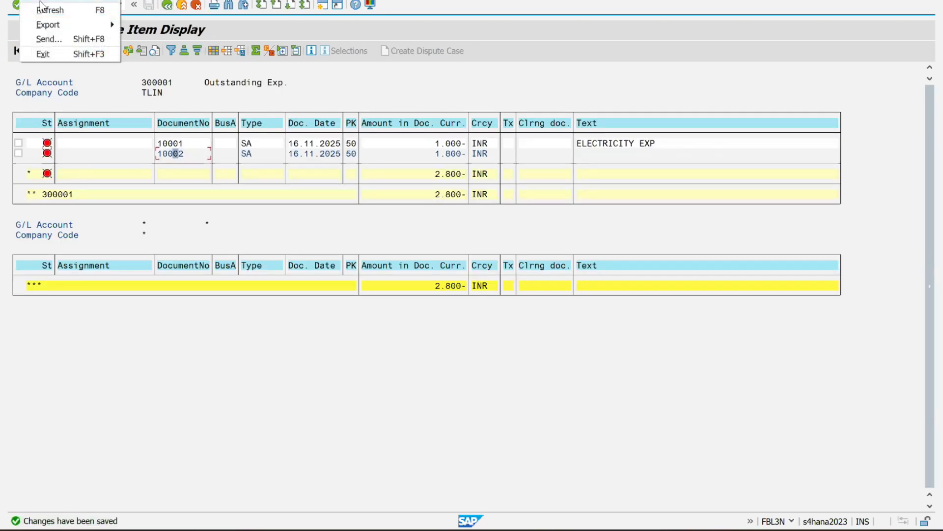
{"action": "left_click", "coordinate": [43, 9]}
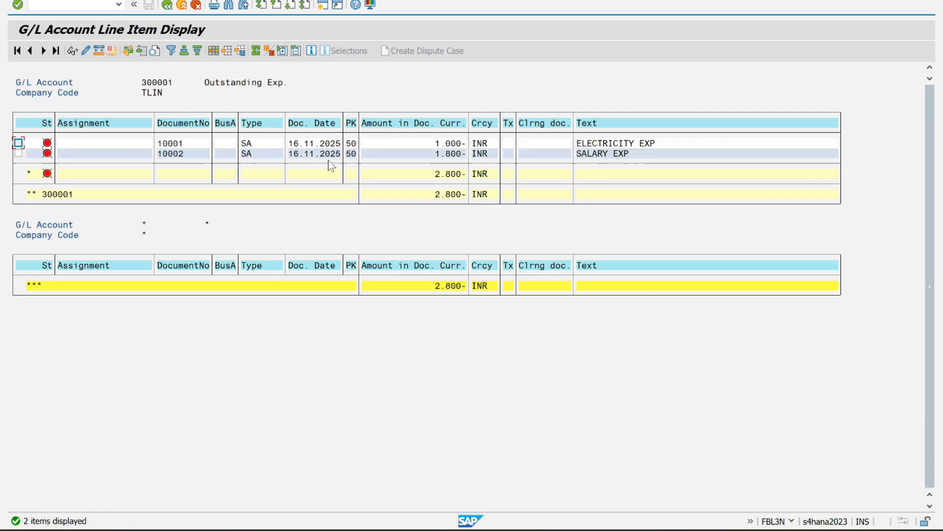
{"action": "left_click", "coordinate": [600, 145]}
Open transaction F-07 for outgoing payments in a new session
{"action": "left_click", "coordinate": [325, 7]}
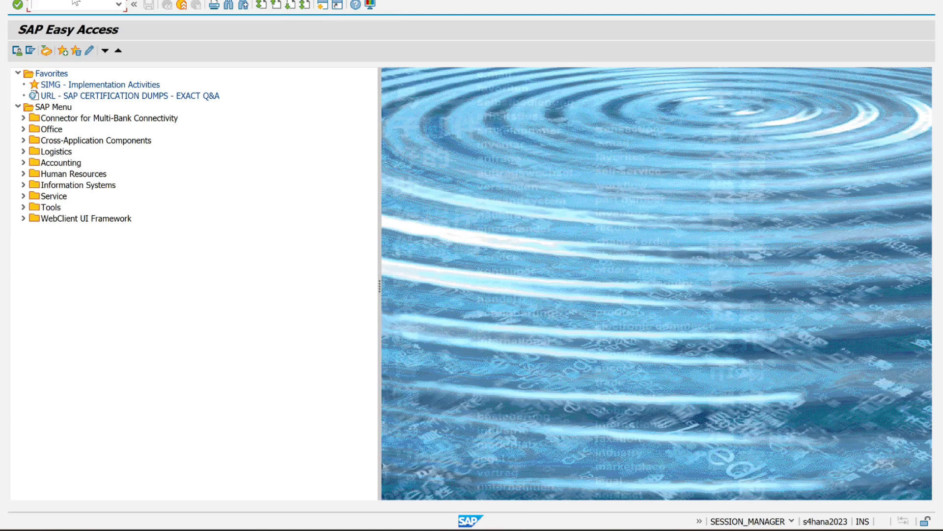
{"action": "left_click", "coordinate": [118, 4]}
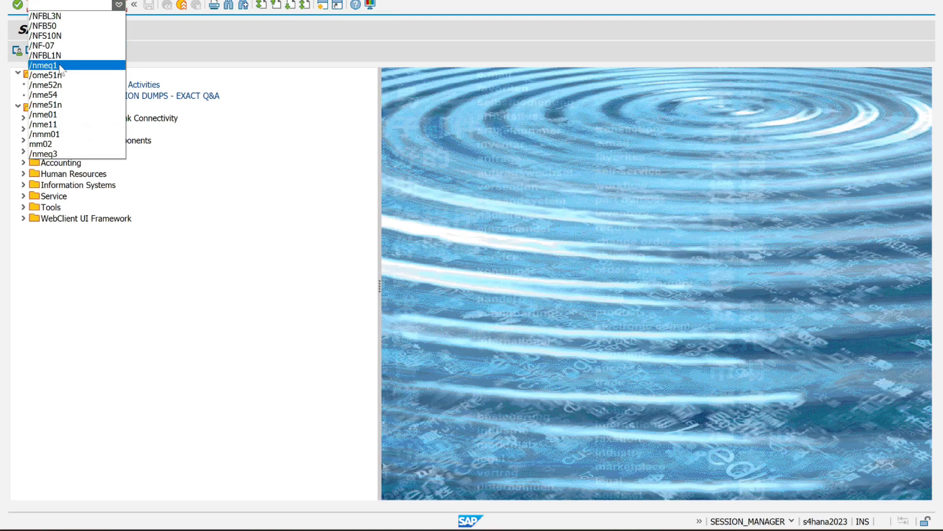
{"action": "left_click", "coordinate": [56, 46]}
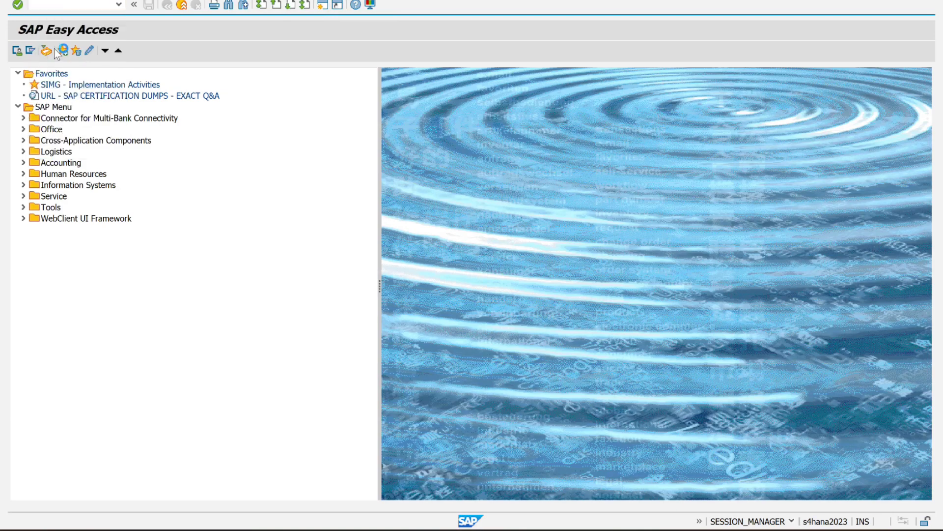
{"action": "key", "text": "alt+Tab"}
{"action": "key", "text": "Tab"}
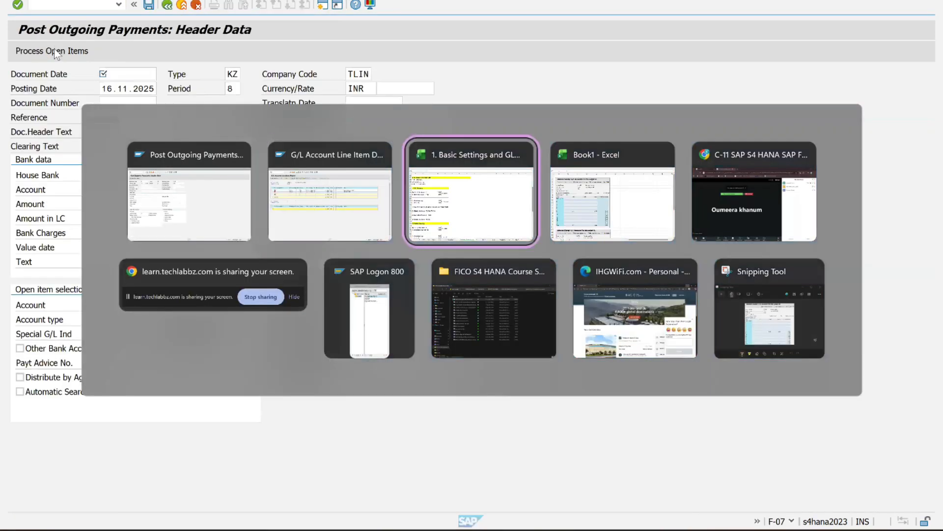
{"action": "key", "text": "alt+Tab"}
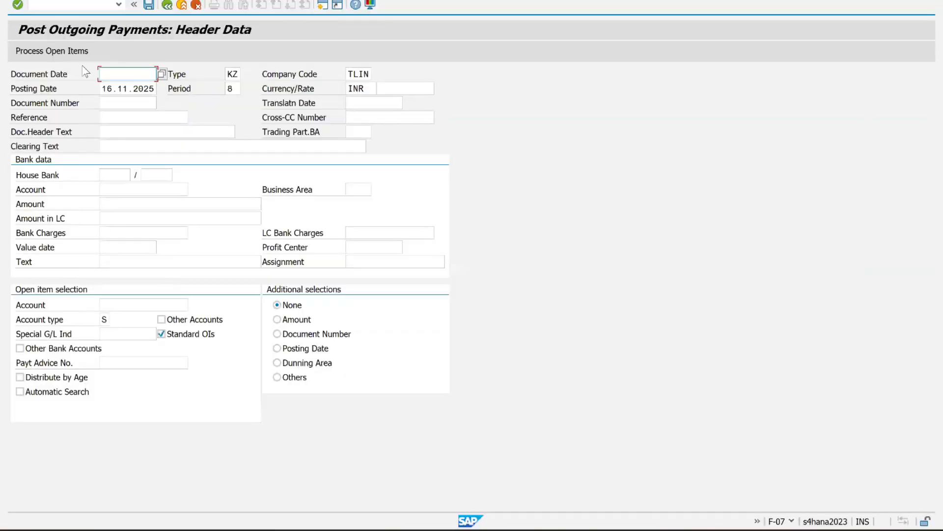
Enter document date 16.11.2025, bank account 200005, amount 1 and open item account 300001, and process the open items
{"action": "left_click", "coordinate": [120, 73]}
{"action": "left_click", "coordinate": [125, 87]}
{"action": "left_click", "coordinate": [116, 193]}
{"action": "left_click", "coordinate": [119, 199]}
{"action": "left_click", "coordinate": [144, 211]}
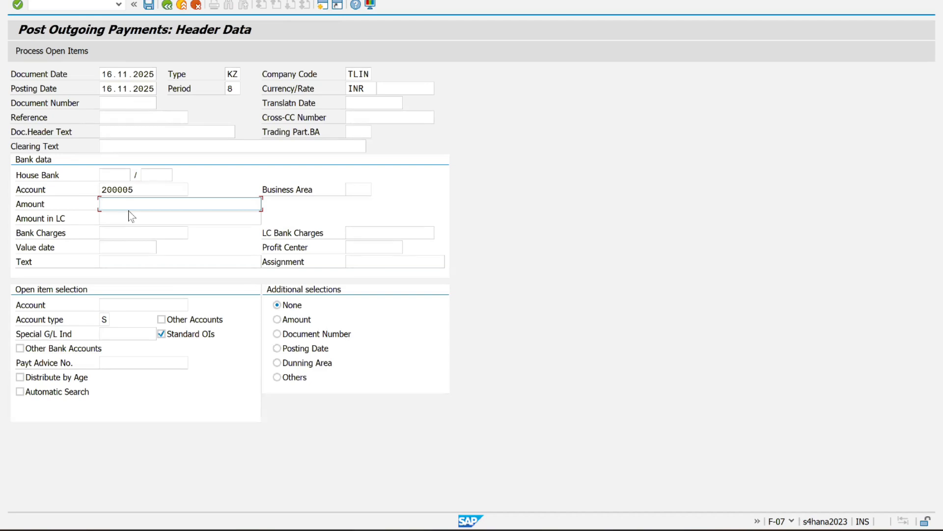
{"action": "type", "text": "1"}
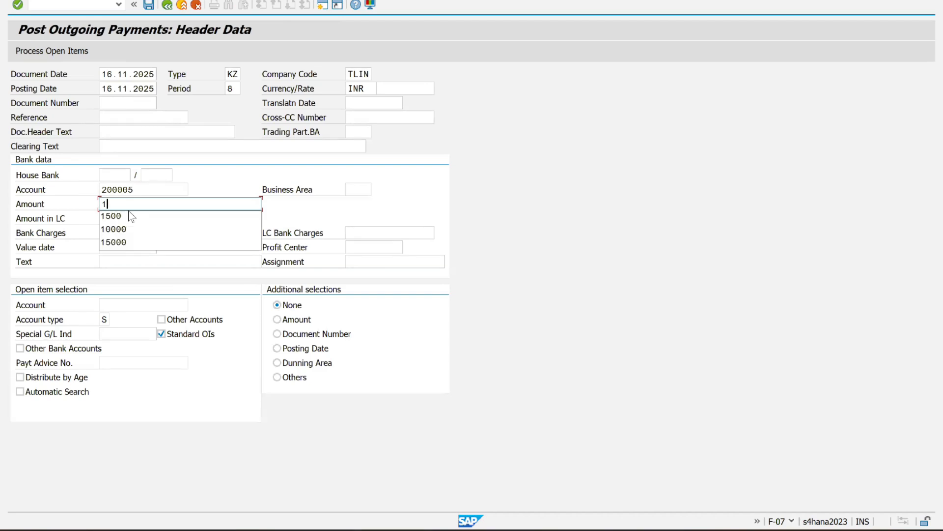
{"action": "left_click", "coordinate": [147, 304]}
{"action": "type", "text": "300001"}
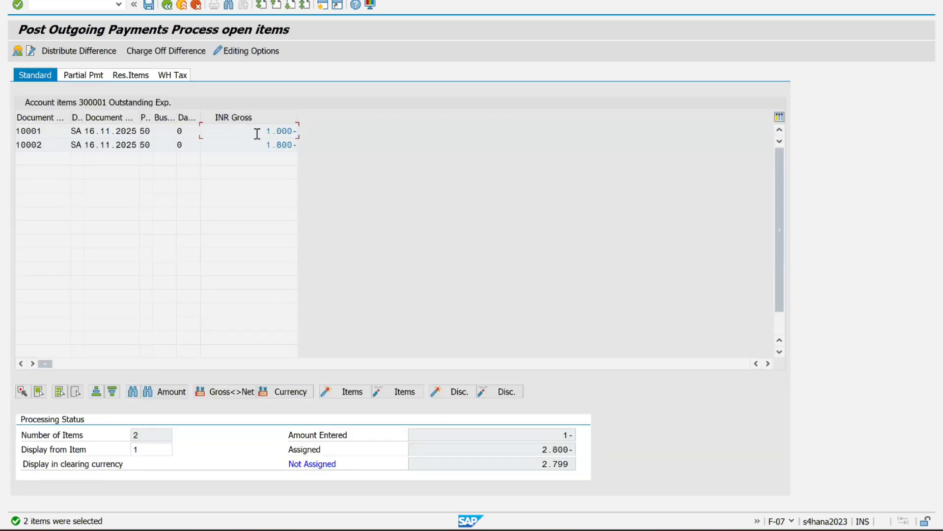
Deactivate the open item of document 10001 so that only the salary item of document 10002 is assigned
{"action": "left_click", "coordinate": [283, 133]}
{"action": "left_click", "coordinate": [290, 144]}
{"action": "left_click", "coordinate": [559, 435]}
{"action": "left_click", "coordinate": [539, 448]}
{"action": "left_click", "coordinate": [263, 145]}
{"action": "left_click", "coordinate": [237, 145]}
{"action": "left_click", "coordinate": [261, 131]}
{"action": "double_click", "coordinate": [262, 131]}
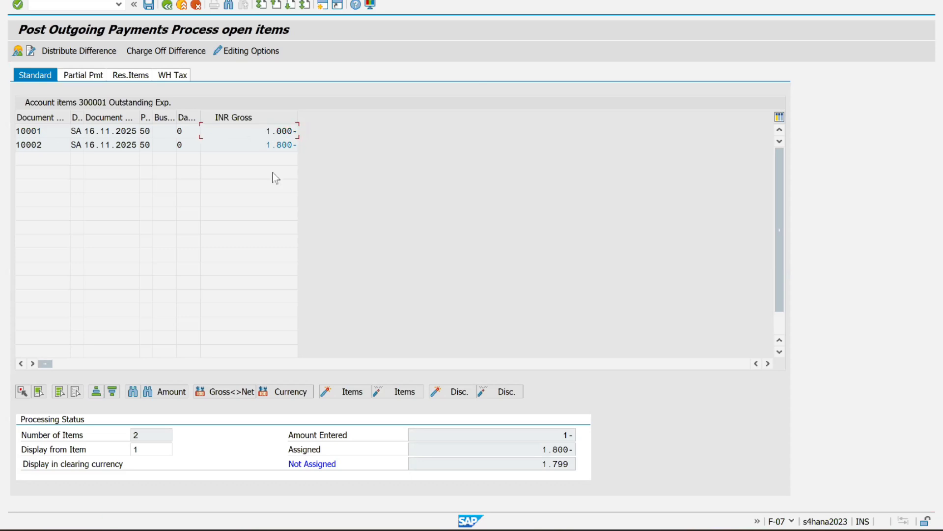
Correct the amount of the cash account 200005 line item to 1800 and go back to processing the open items
{"action": "left_click_drag", "start_coordinate": [540, 449], "coordinate": [638, 448]}
{"action": "left_click_drag", "start_coordinate": [251, 146], "coordinate": [326, 146]}
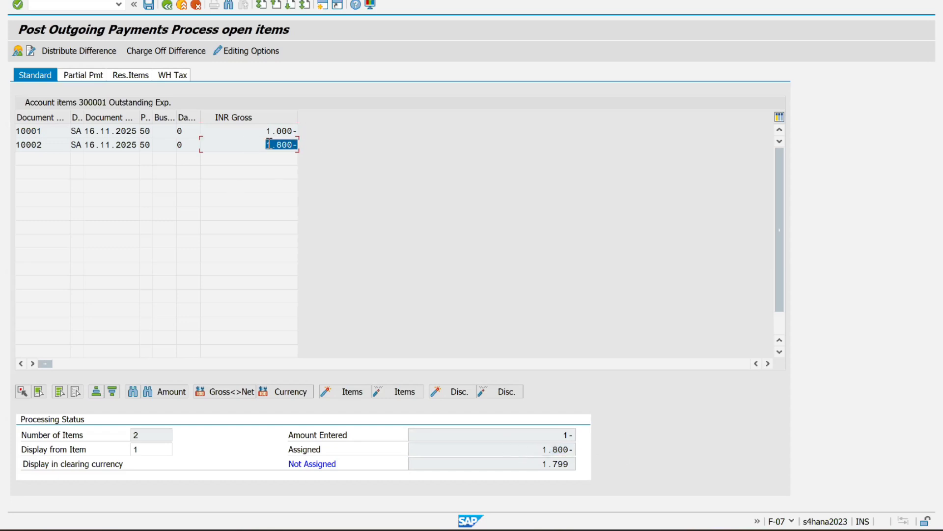
{"action": "left_click_drag", "start_coordinate": [534, 449], "coordinate": [638, 449]}
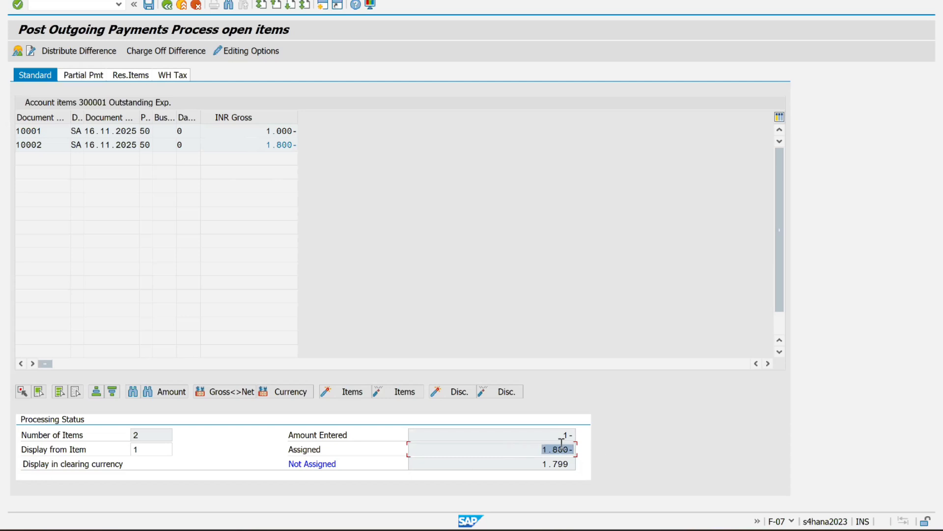
{"action": "left_click_drag", "start_coordinate": [559, 437], "coordinate": [657, 426]}
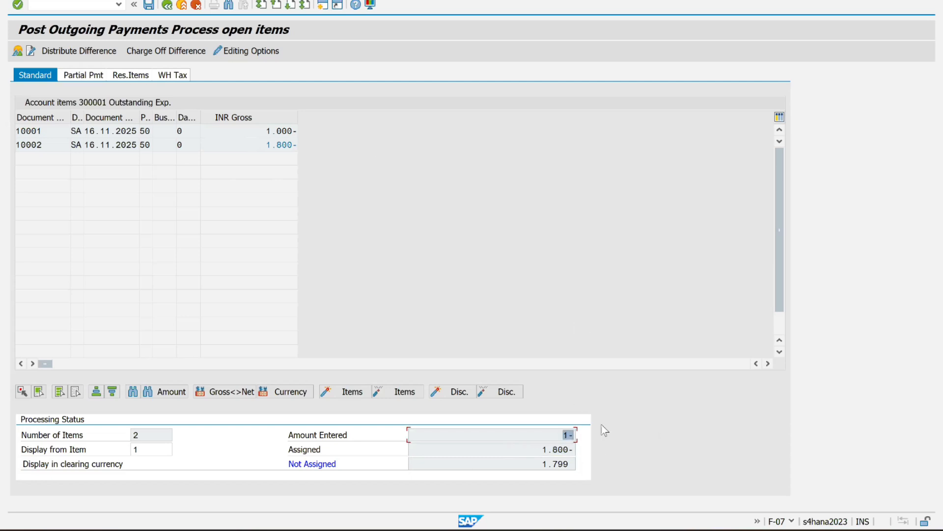
{"action": "left_click", "coordinate": [149, 54]}
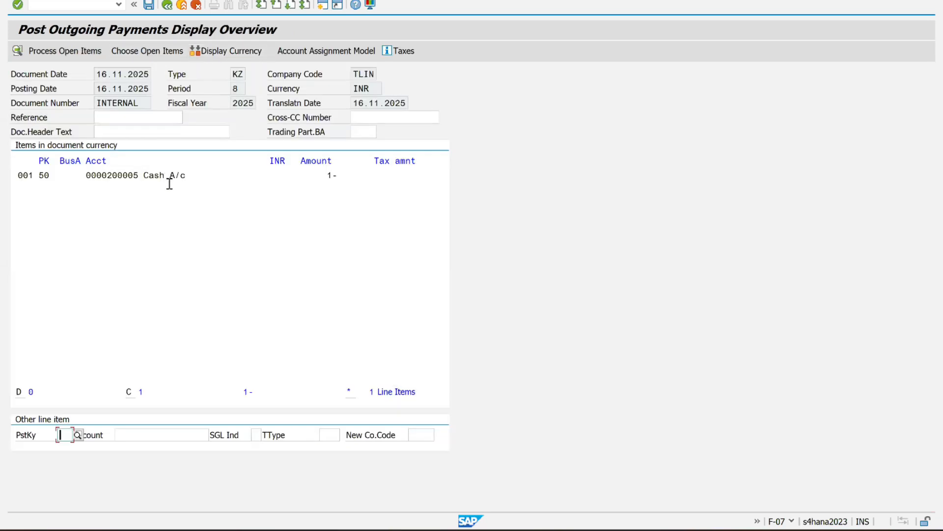
{"action": "double_click", "coordinate": [168, 177]}
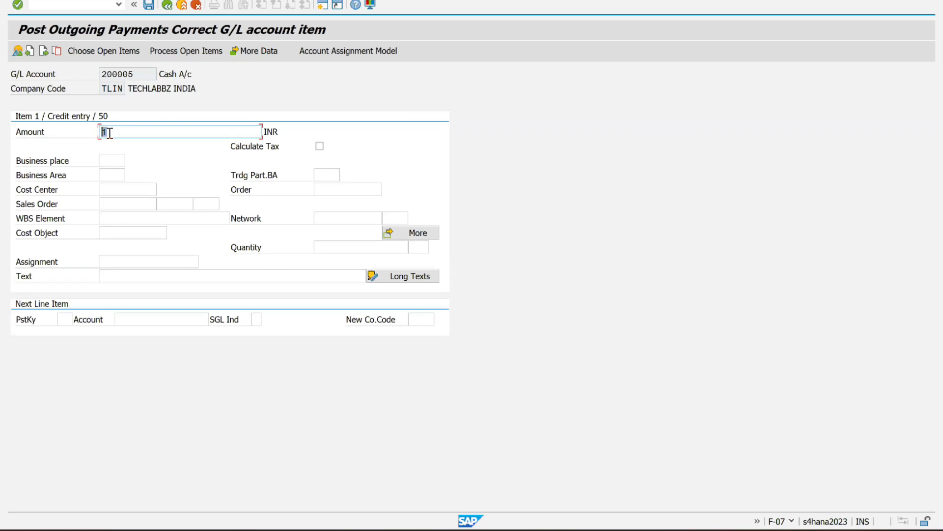
{"action": "type", "text": "1800"}
{"action": "left_click", "coordinate": [182, 52]}
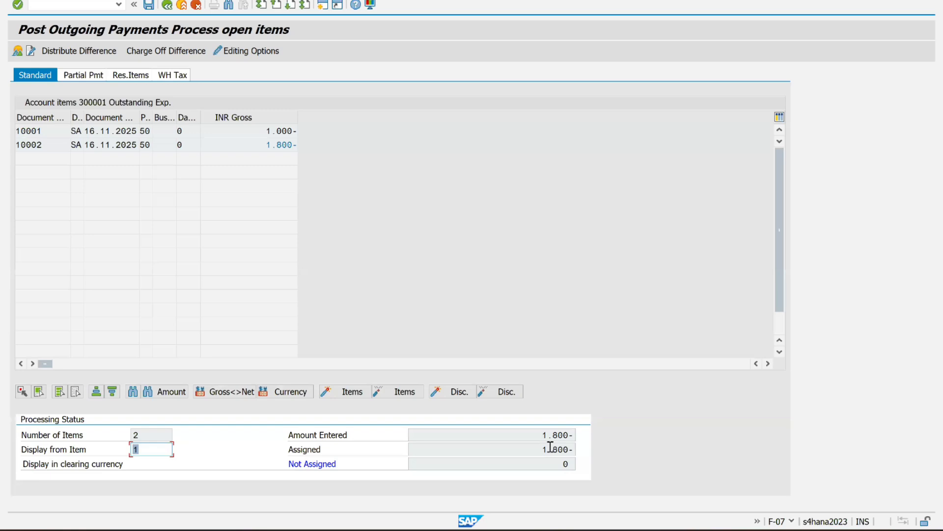
Check the entered, assigned and not assigned amounts against the open items, and post the outgoing payment
{"action": "left_click_drag", "start_coordinate": [542, 435], "coordinate": [596, 439]}
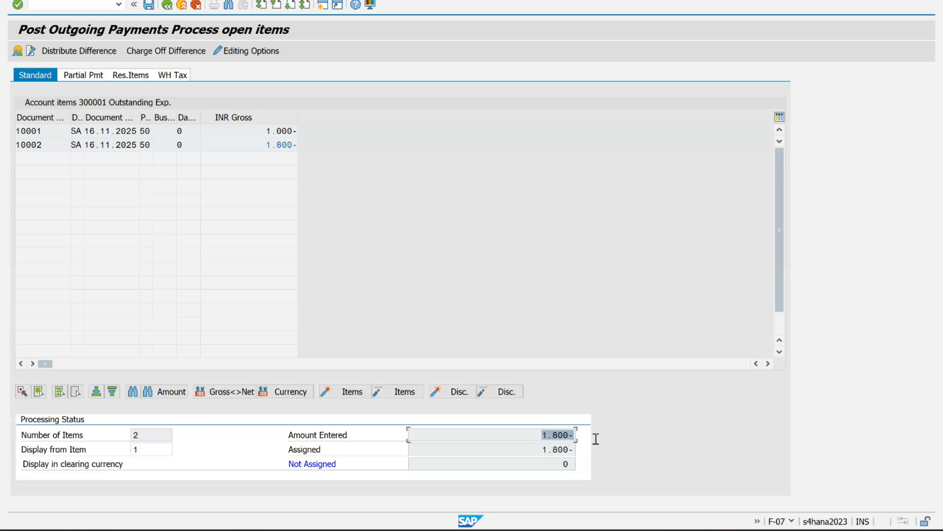
{"action": "left_click_drag", "start_coordinate": [535, 449], "coordinate": [575, 466]}
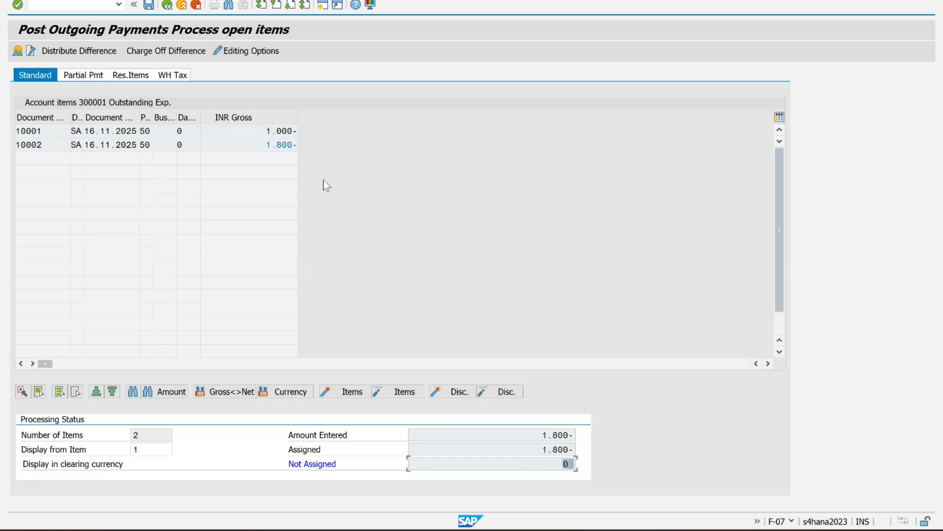
{"action": "left_click_drag", "start_coordinate": [253, 145], "coordinate": [298, 130]}
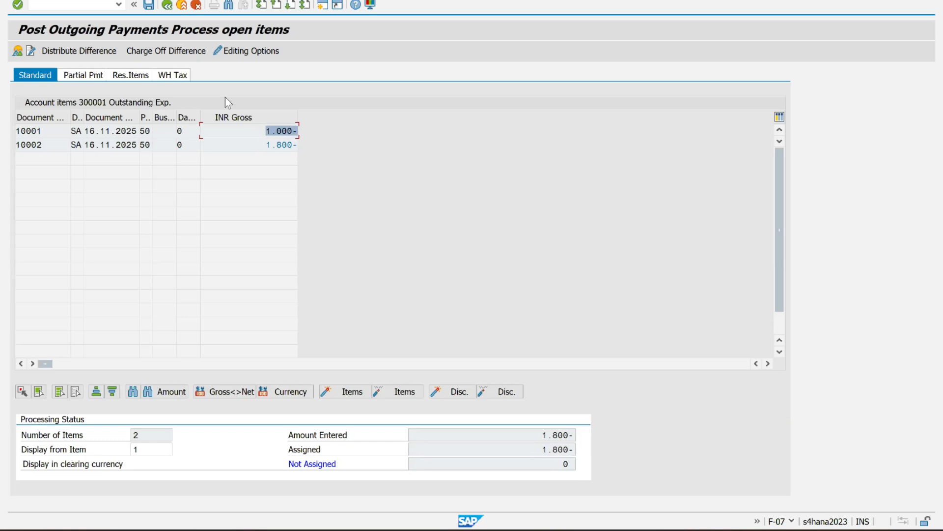
{"action": "key", "text": "ctrl+s"}
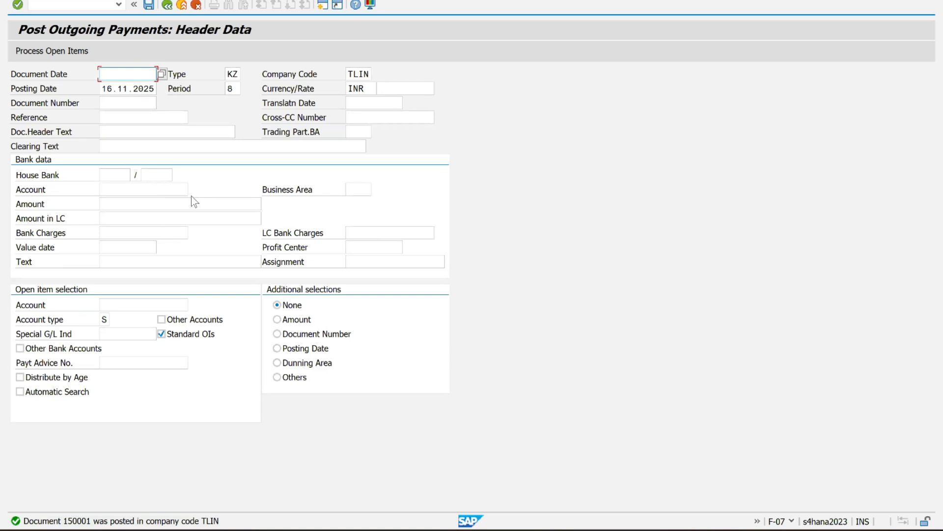
Switch to the FBL3N session and refresh the open item list of G/L account 300001
{"action": "key", "text": "alt+Tab"}
{"action": "left_click", "coordinate": [455, 198]}
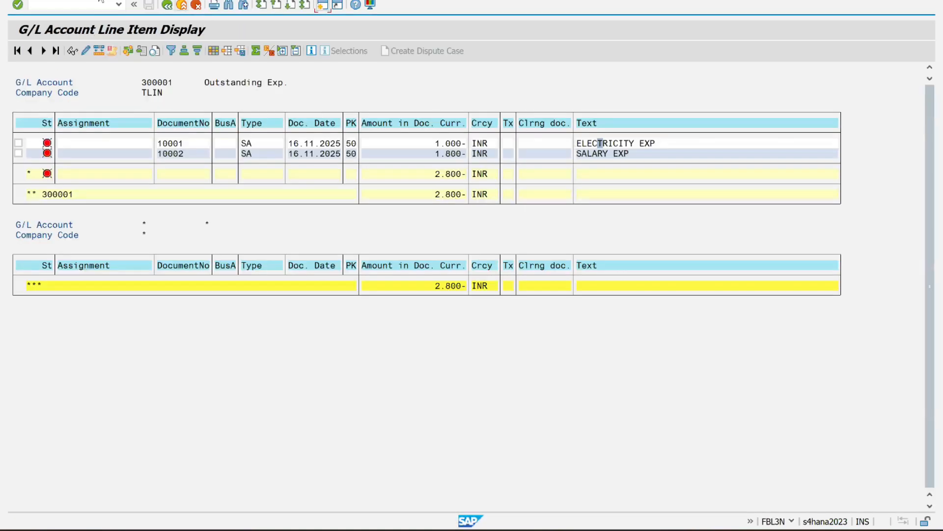
{"action": "left_click", "coordinate": [31, 0]}
{"action": "left_click", "coordinate": [51, 10]}
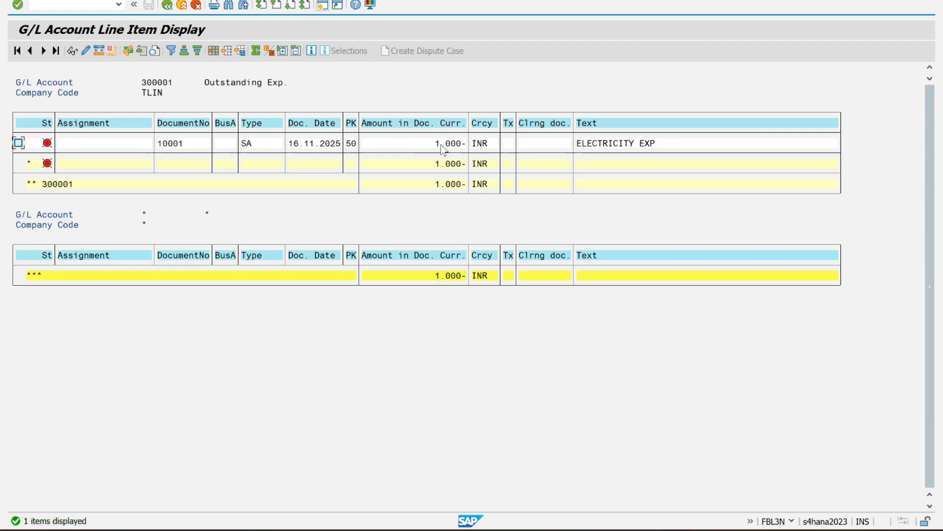
Display the cleared items of account 300001 and check the salary expense item of document 10002
{"action": "left_click", "coordinate": [169, 6]}
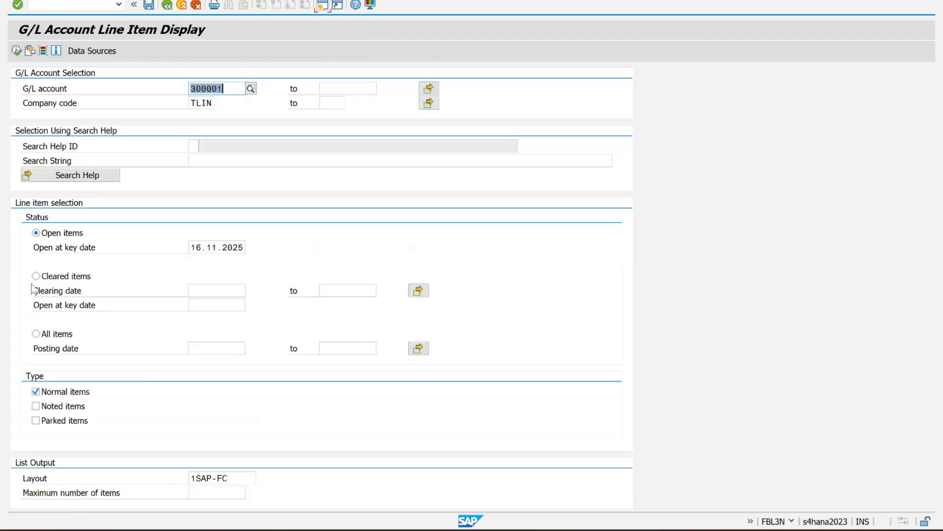
{"action": "left_click", "coordinate": [36, 275]}
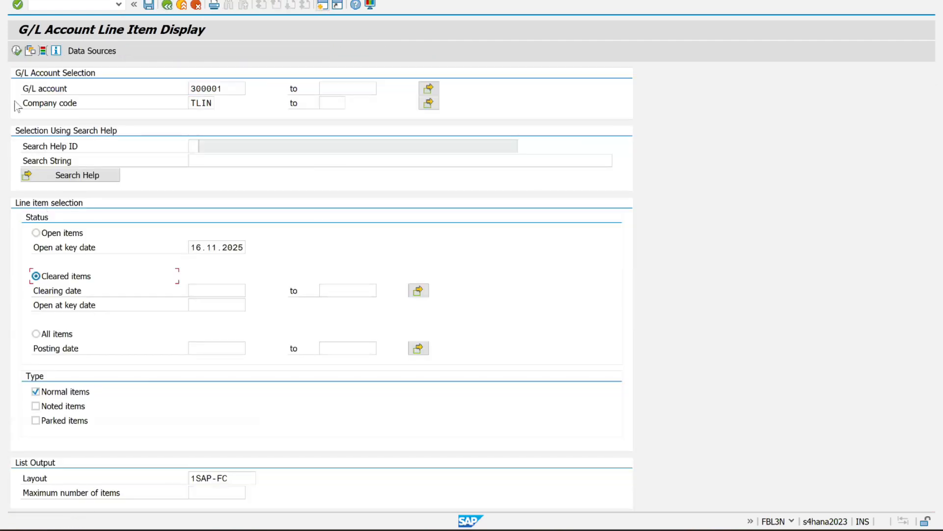
{"action": "left_click", "coordinate": [16, 51]}
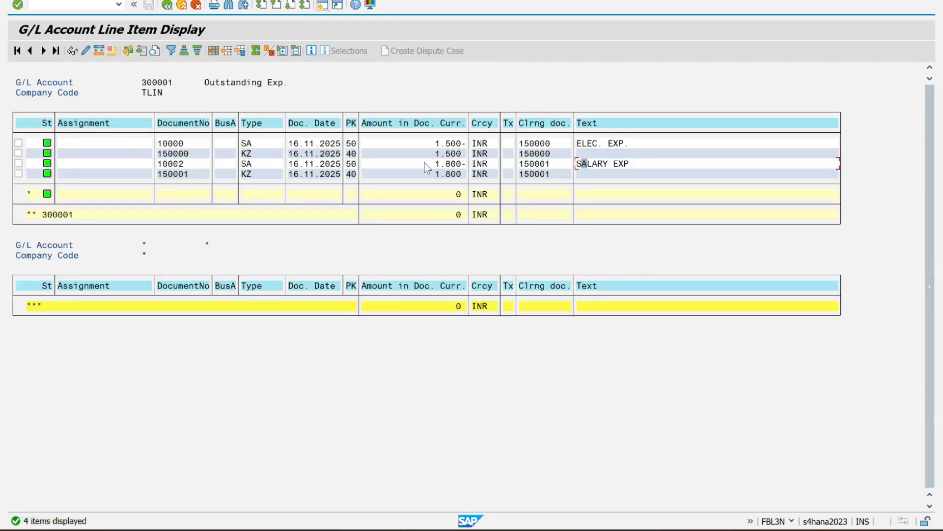
{"action": "left_click", "coordinate": [423, 163]}
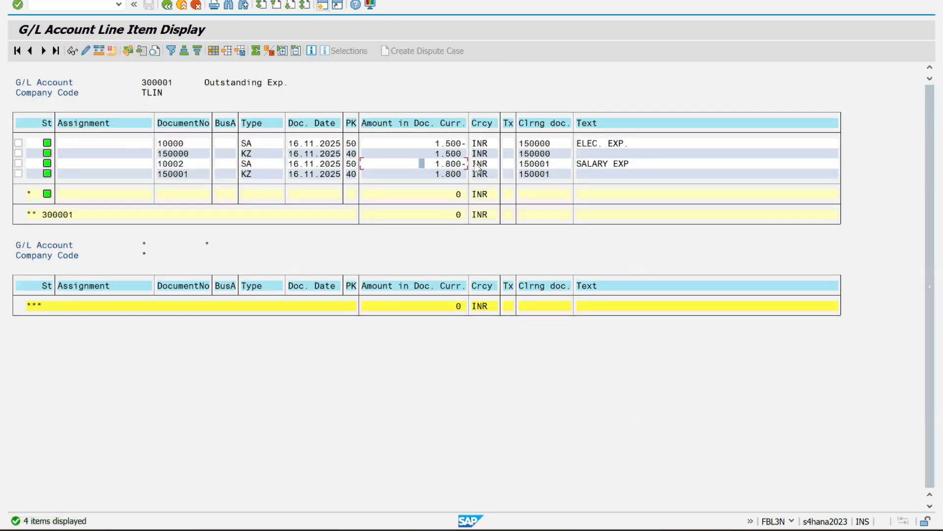
Display all line items of account 300001, both open and cleared, and return to the selection screen
{"action": "left_click", "coordinate": [167, 5]}
{"action": "left_click", "coordinate": [36, 334]}
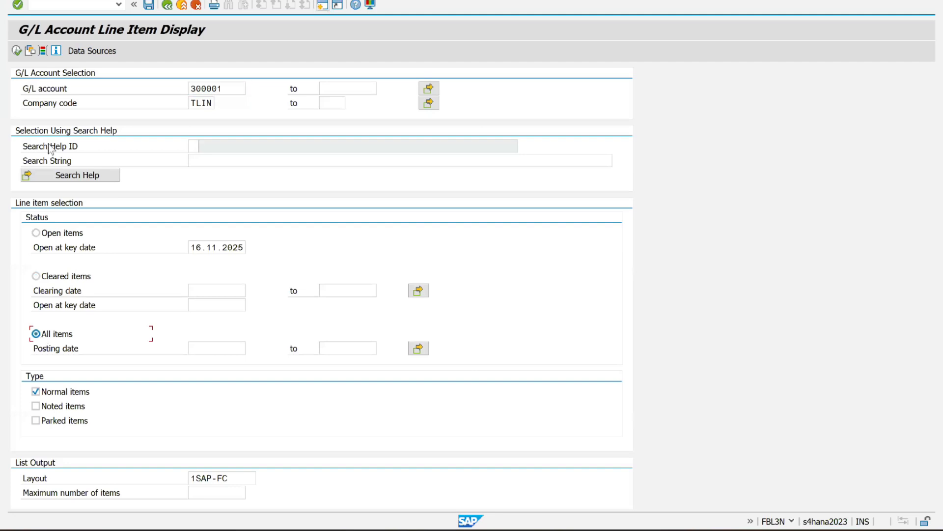
{"action": "left_click", "coordinate": [18, 50]}
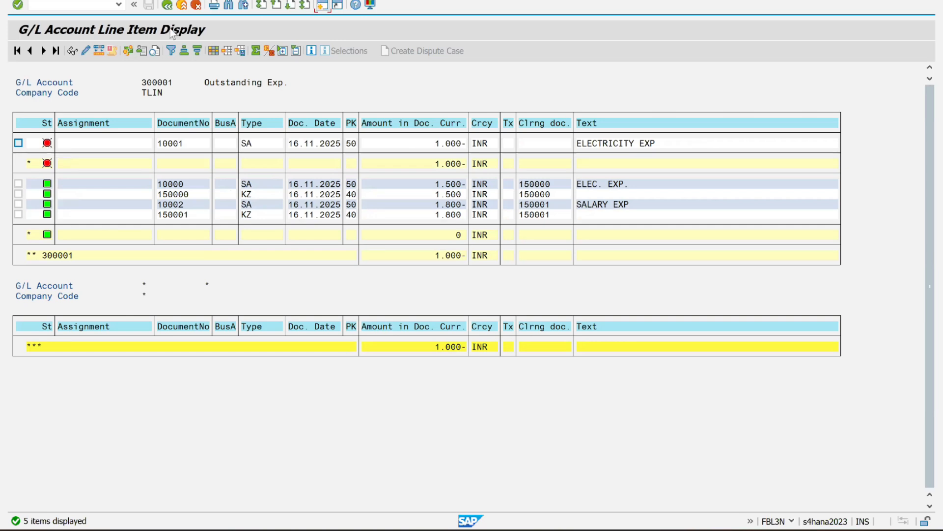
{"action": "left_click", "coordinate": [173, 6]}
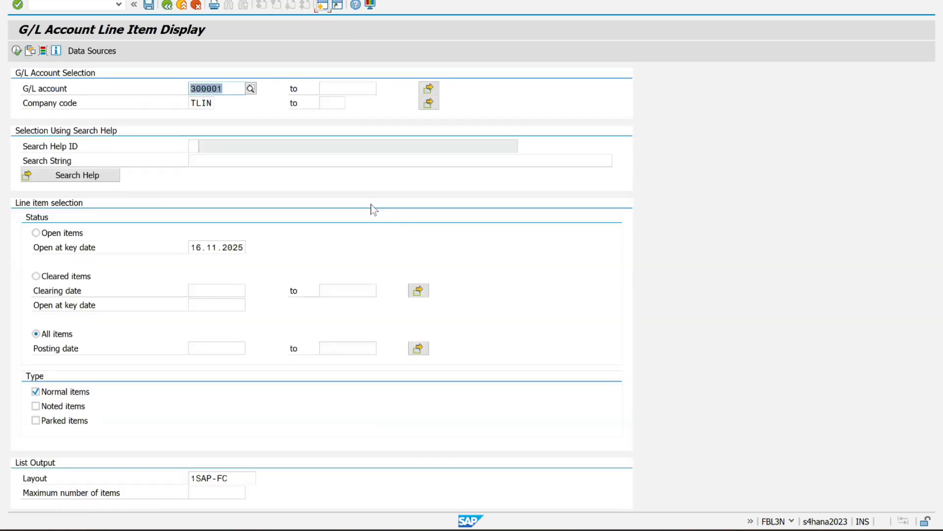
Switch to the Excel course notes, hide the ribbon and review the steps of the full clearing process
{"action": "key", "text": "alt+Tab"}
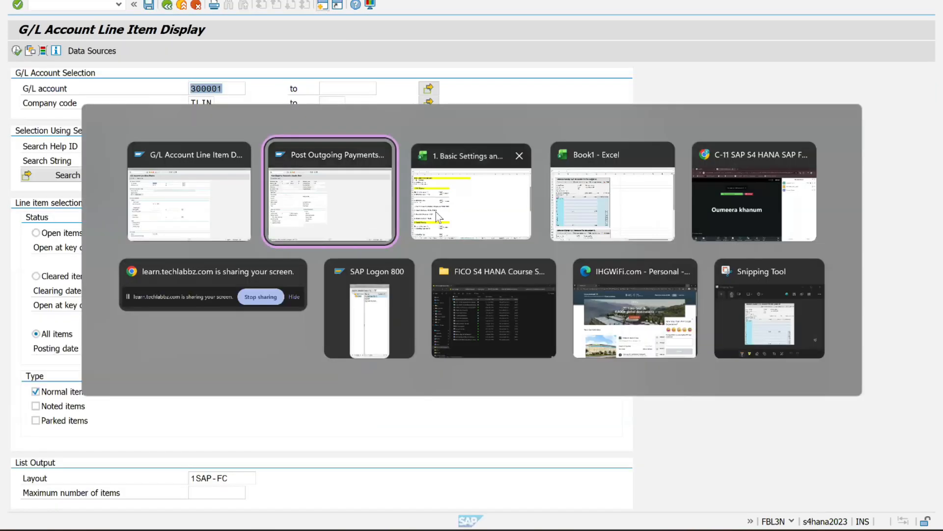
{"action": "left_click", "coordinate": [436, 211]}
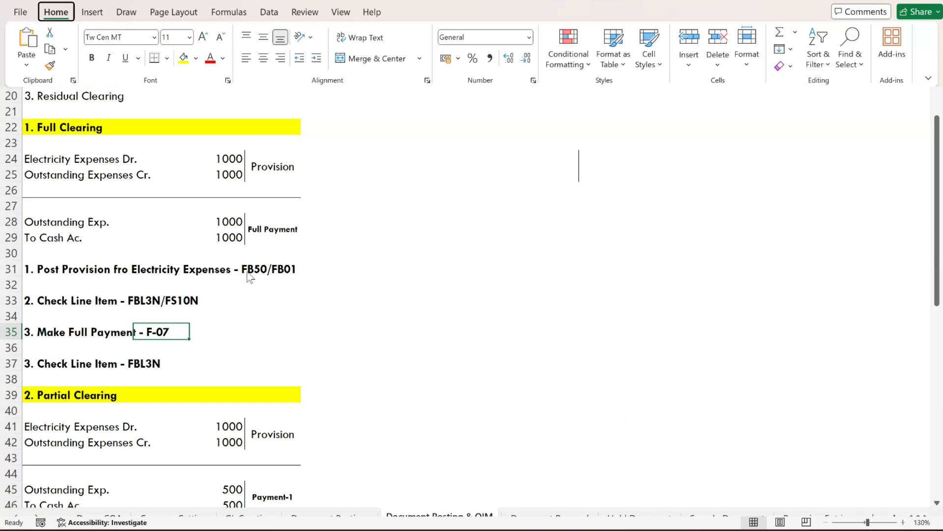
{"action": "key", "text": "ctrl+shift+F1"}
{"action": "left_click", "coordinate": [140, 300]}
{"action": "left_click", "coordinate": [338, 299]}
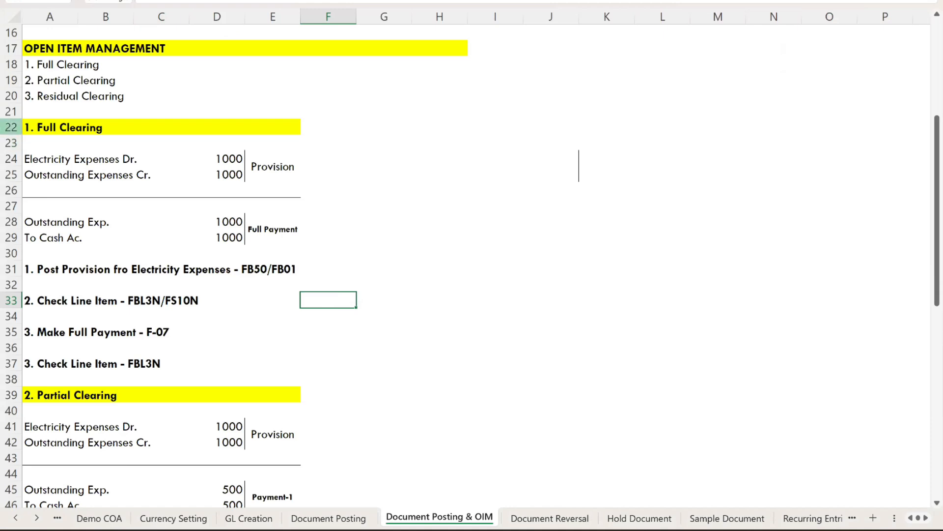
Examine the Partial Clearing section of the notes, covering its provision entry and Payment-1 entry
{"action": "left_click", "coordinate": [11, 127]}
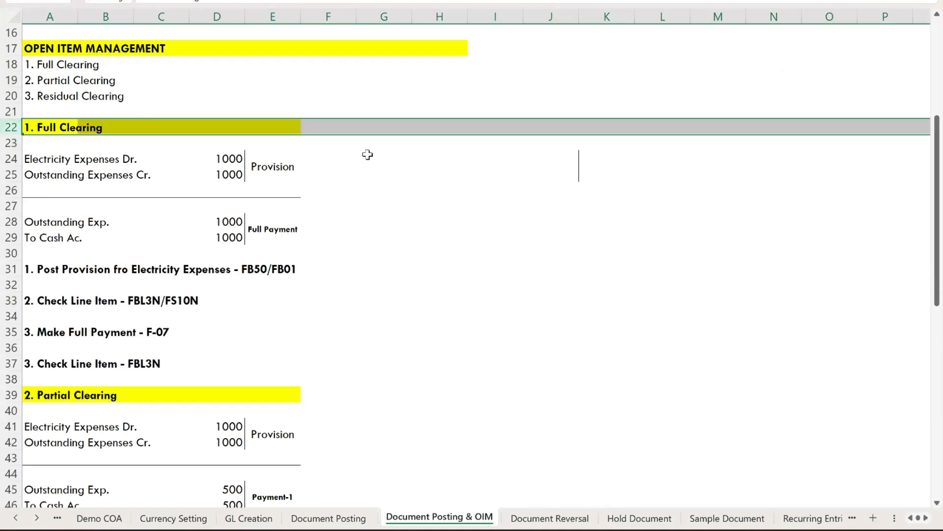
{"action": "left_click", "coordinate": [12, 393]}
{"action": "scroll", "coordinate": [363, 359], "scroll_direction": "down", "scroll_amount": 2}
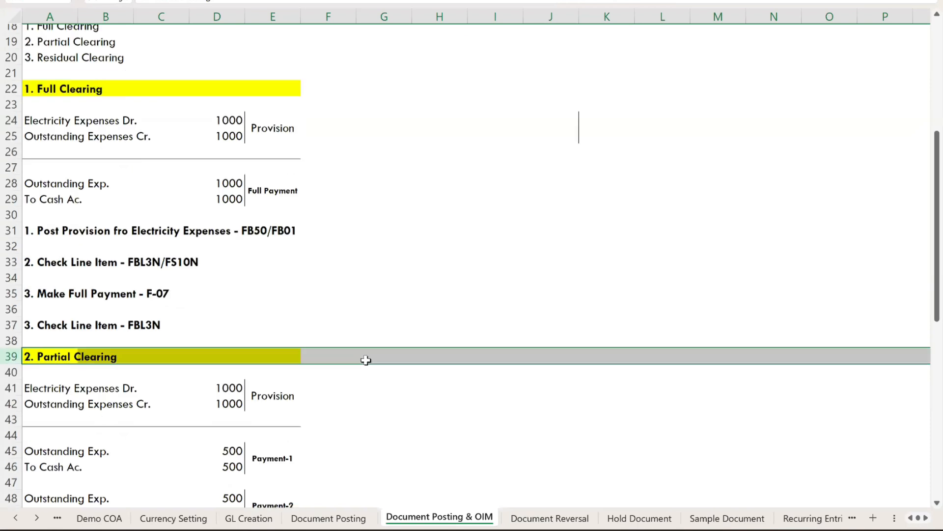
{"action": "left_click_drag", "start_coordinate": [69, 333], "coordinate": [305, 350]}
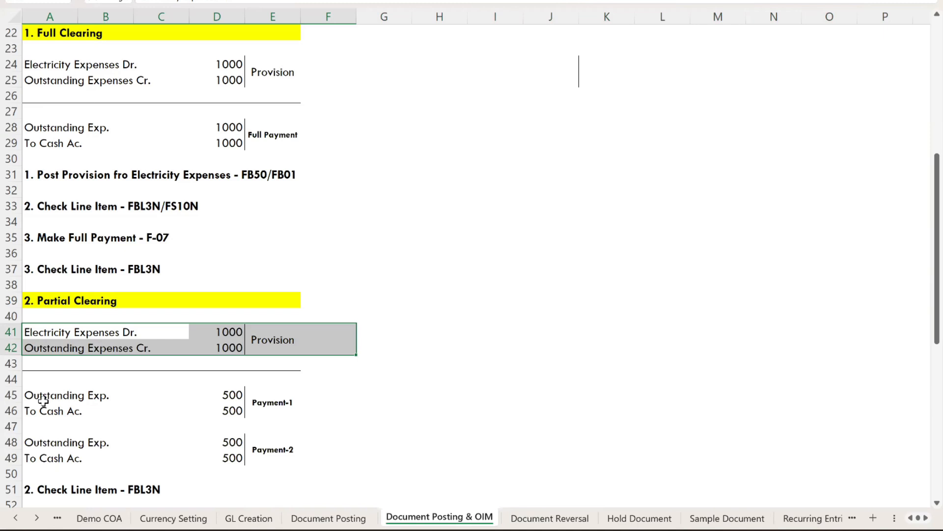
{"action": "left_click_drag", "start_coordinate": [44, 399], "coordinate": [280, 410]}
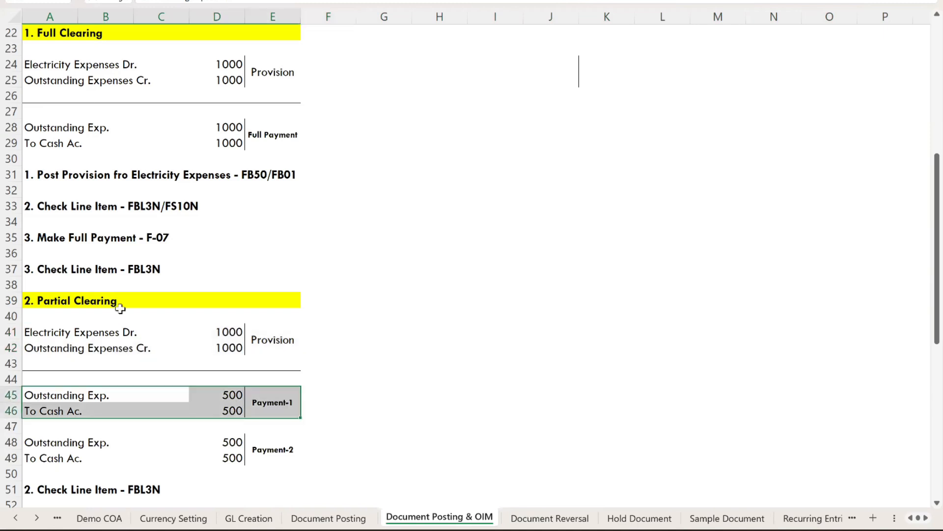
{"action": "scroll", "coordinate": [358, 377], "scroll_direction": "down", "scroll_amount": 3}
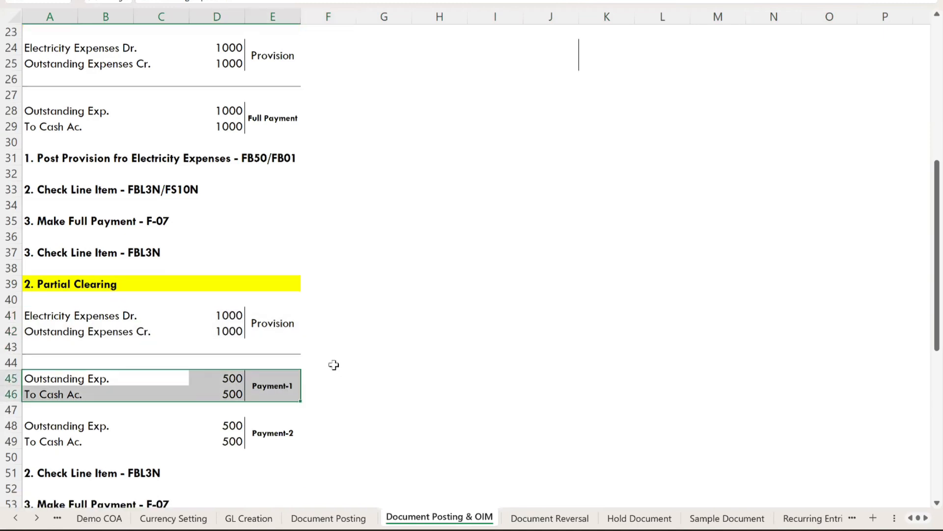
Compare the Residual Clearing provision and Payment-1 entries in the notes with those under Partial Clearing
{"action": "left_click", "coordinate": [20, 443]}
{"action": "scroll", "coordinate": [94, 441], "scroll_direction": "down", "scroll_amount": 3}
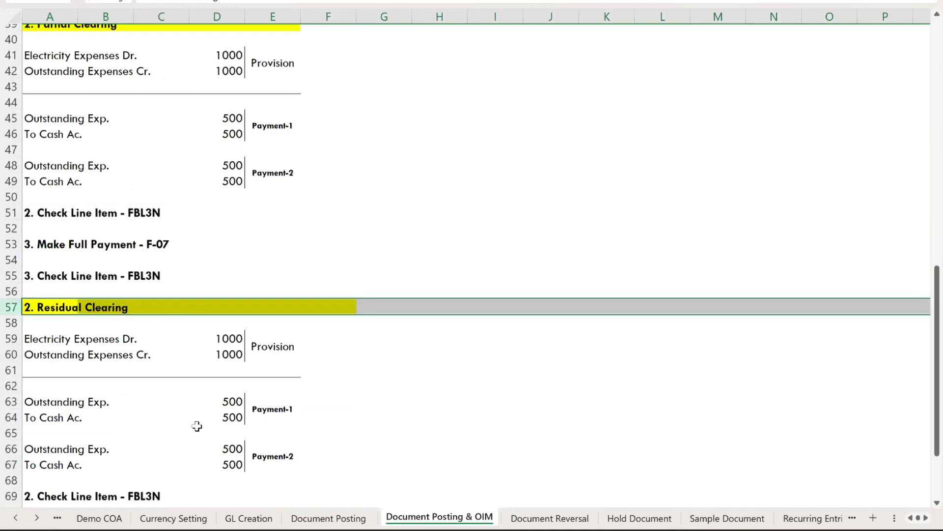
{"action": "left_click_drag", "start_coordinate": [81, 401], "coordinate": [286, 402]}
{"action": "left_click", "coordinate": [396, 332]}
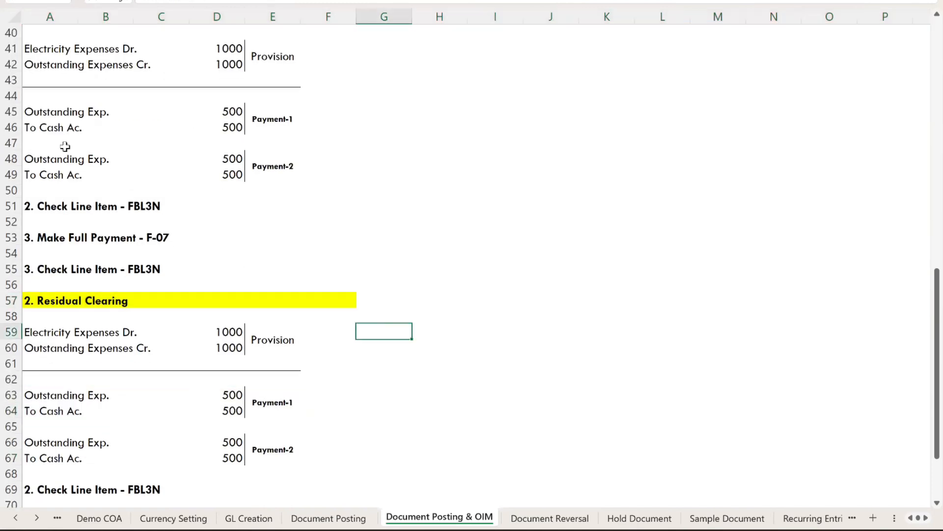
{"action": "left_click", "coordinate": [84, 113]}
{"action": "left_click_drag", "start_coordinate": [84, 112], "coordinate": [319, 123]}
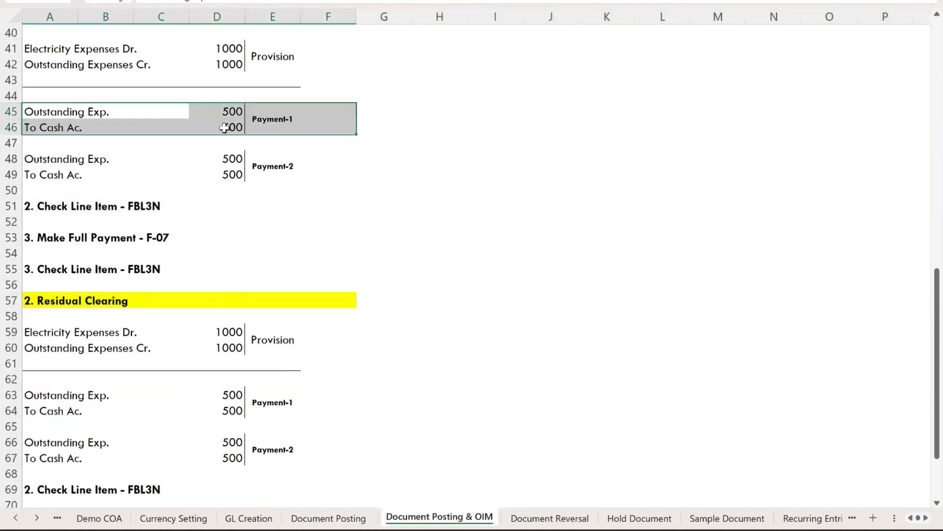
{"action": "scroll", "coordinate": [223, 126], "scroll_direction": "up", "scroll_amount": 1}
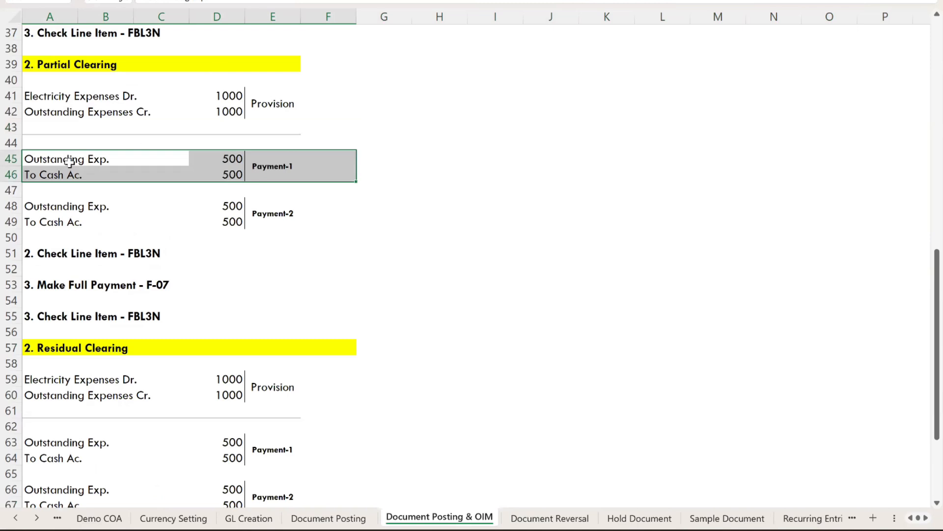
{"action": "left_click", "coordinate": [86, 400]}
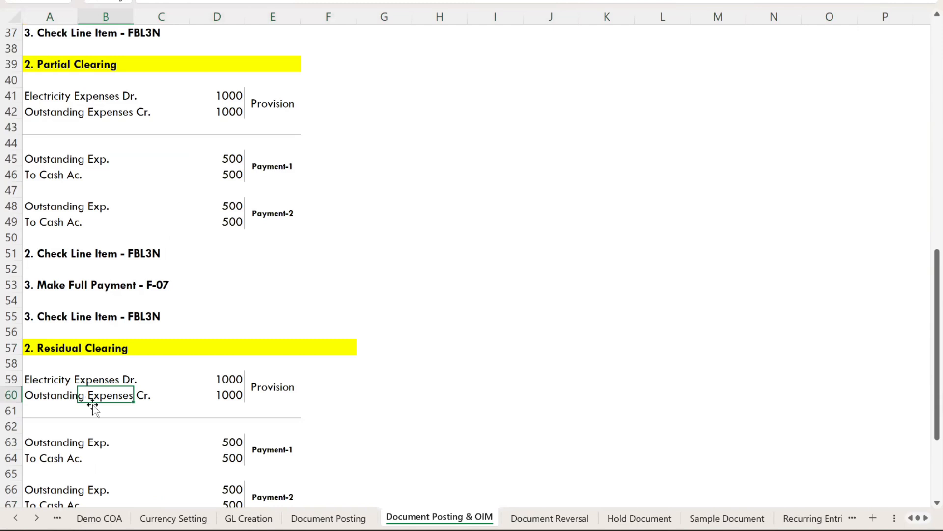
{"action": "left_click_drag", "start_coordinate": [237, 445], "coordinate": [239, 458]}
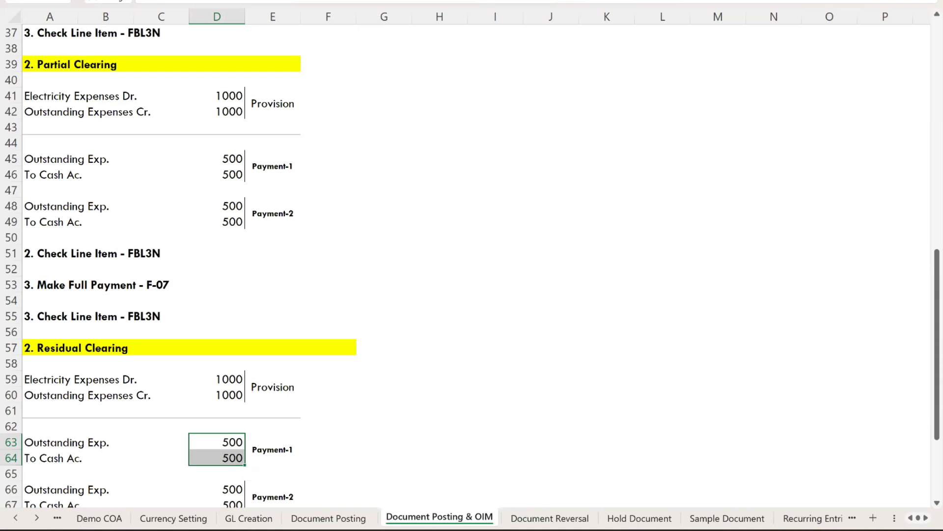
Delete the pasted SAP screenshots from Sheet1 of Book1 and return to the Partial Clearing section of the notes
{"action": "left_click", "coordinate": [527, 498]}
{"action": "key", "text": "Delete"}
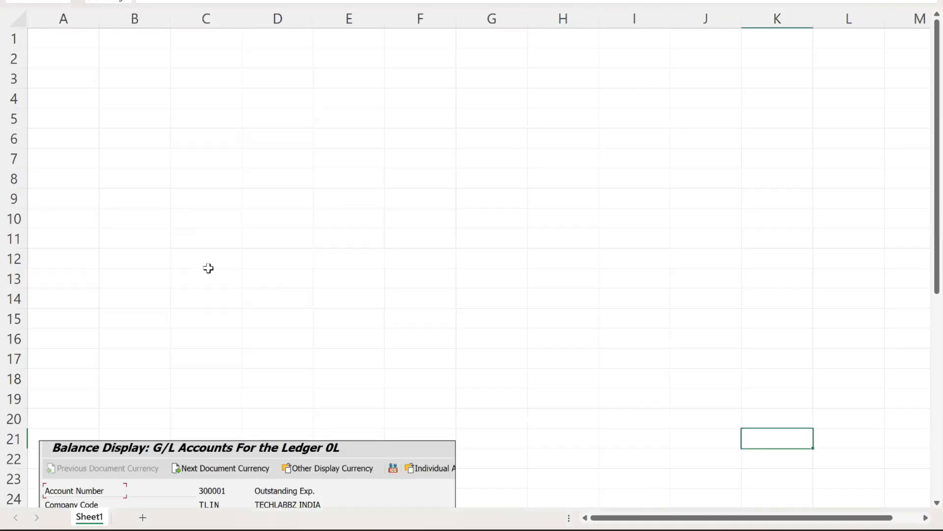
{"action": "left_click", "coordinate": [262, 467]}
{"action": "key", "text": "Delete"}
{"action": "key", "text": "alt+Tab"}
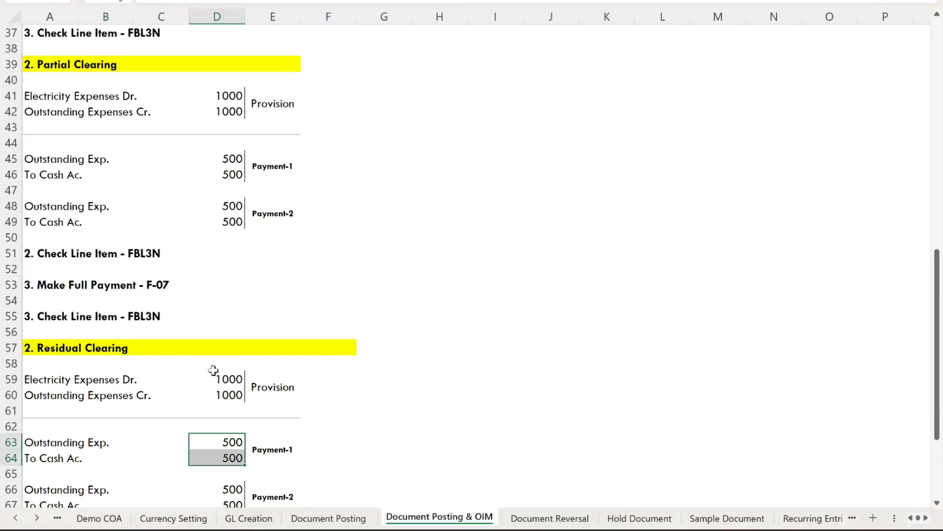
{"action": "scroll", "coordinate": [101, 211], "scroll_direction": "up", "scroll_amount": 3}
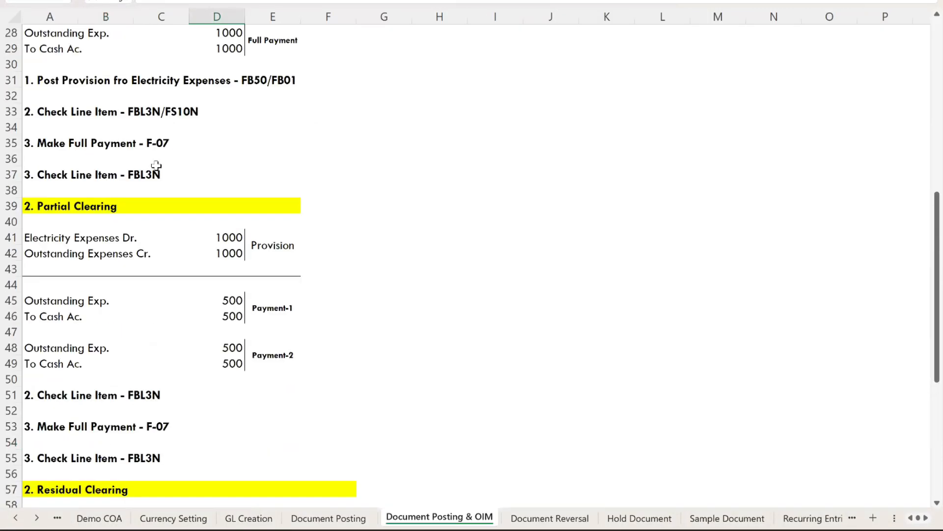
Switch to FBL3N, display only the open items of account 300001 and check the electricity expense item's amount
{"action": "key", "text": "alt+Tab"}
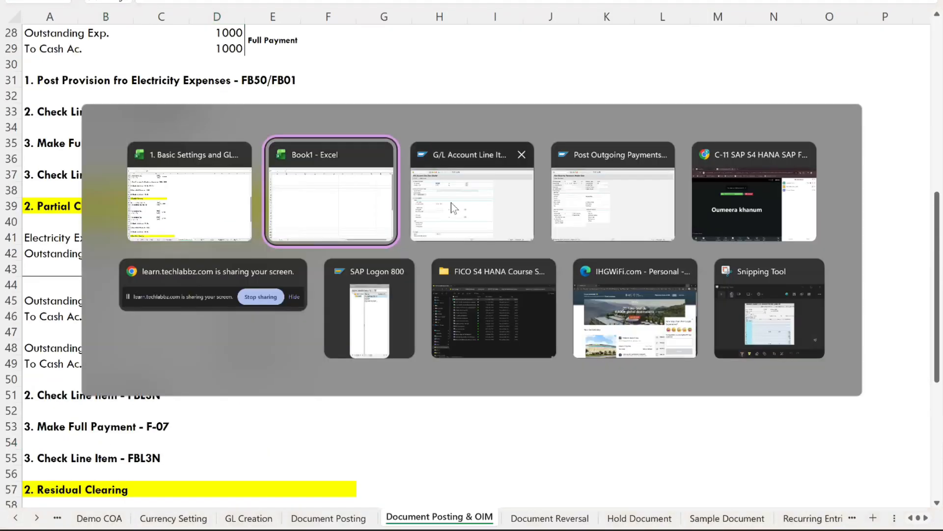
{"action": "left_click", "coordinate": [451, 202]}
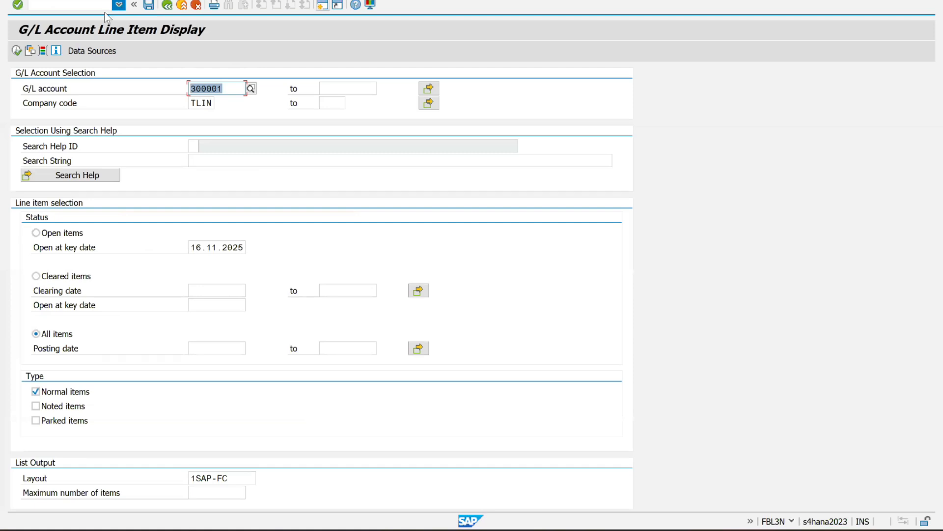
{"action": "left_click", "coordinate": [50, 235]}
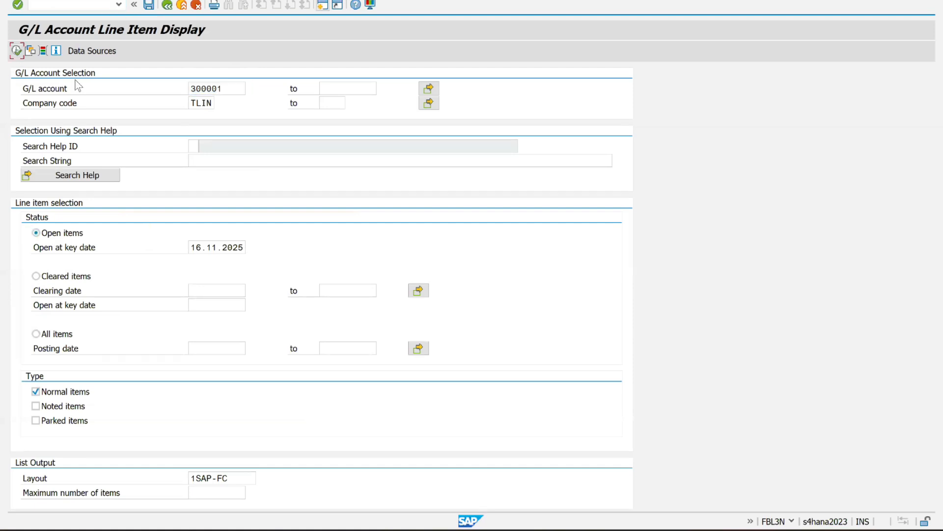
{"action": "key", "text": "F8"}
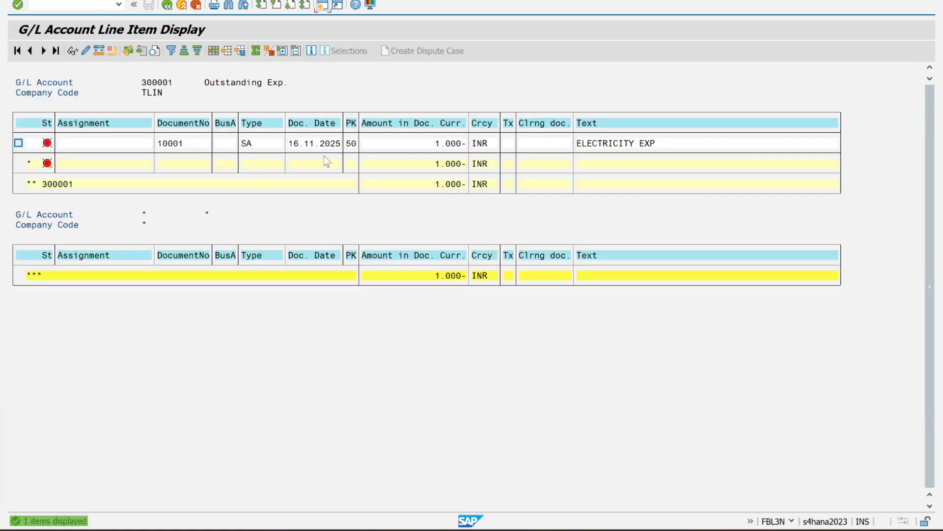
{"action": "left_click", "coordinate": [427, 143]}
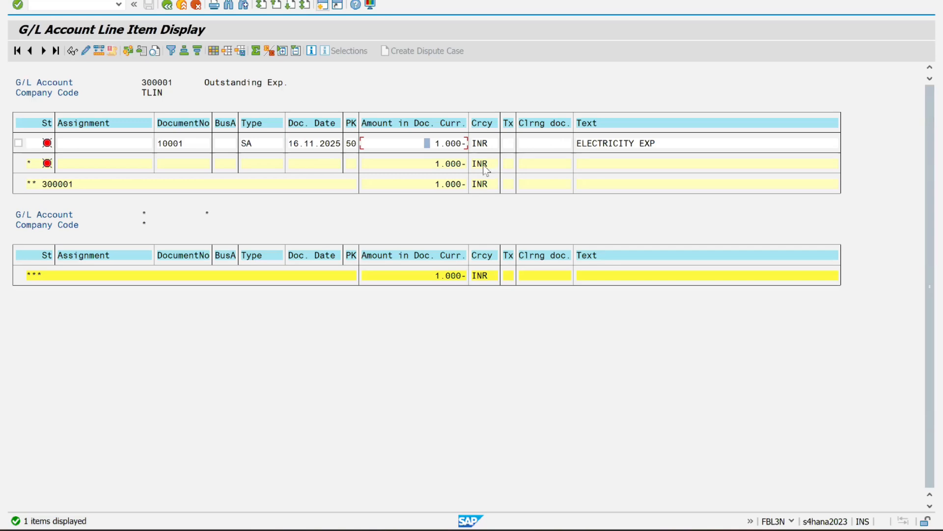
{"action": "key", "text": "alt+Tab"}
{"action": "key", "text": "alt+Tab"}
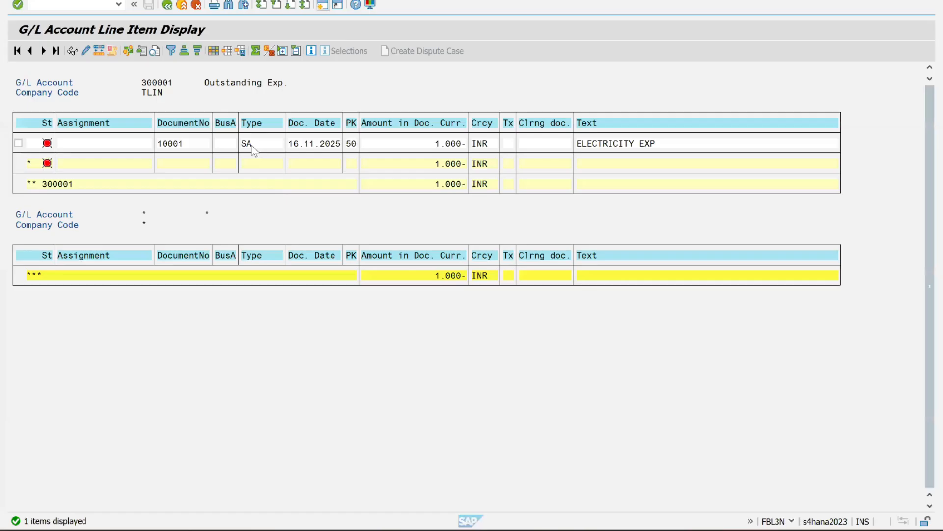
Switch to the F-07 payment header and enter document date 16.11.2025, bank account 200005 and amount 600
{"action": "key", "text": "alt+Tab"}
{"action": "key", "text": "Tab"}
{"action": "key", "text": "Tab"}
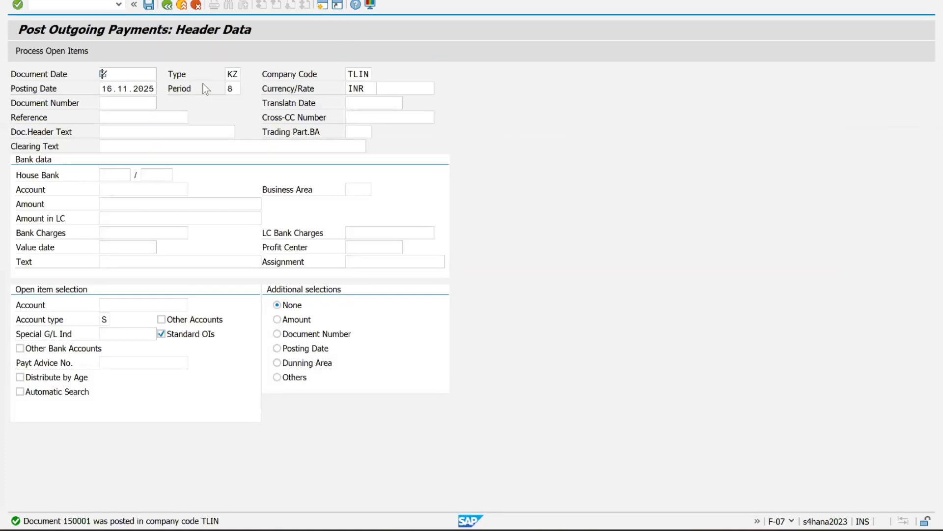
{"action": "left_click", "coordinate": [121, 76]}
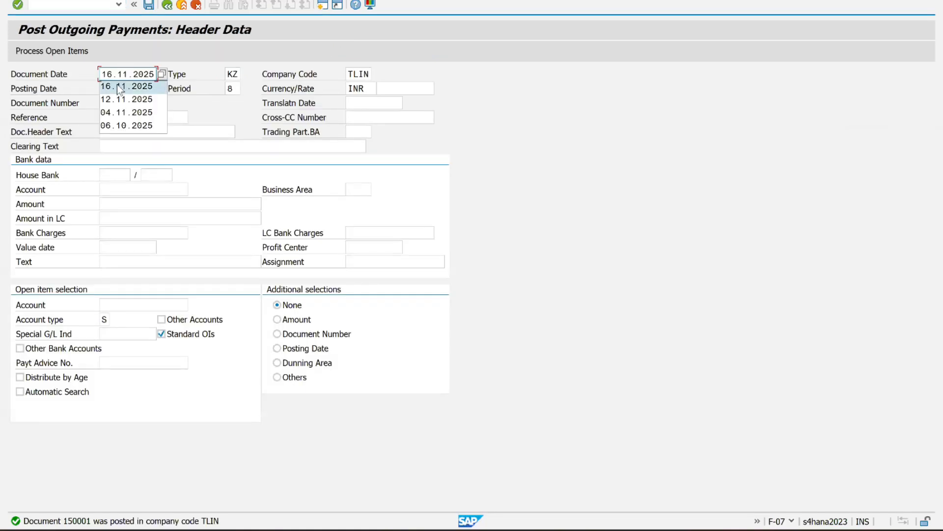
{"action": "left_click", "coordinate": [121, 89]}
{"action": "left_click", "coordinate": [115, 187]}
{"action": "left_click", "coordinate": [117, 199]}
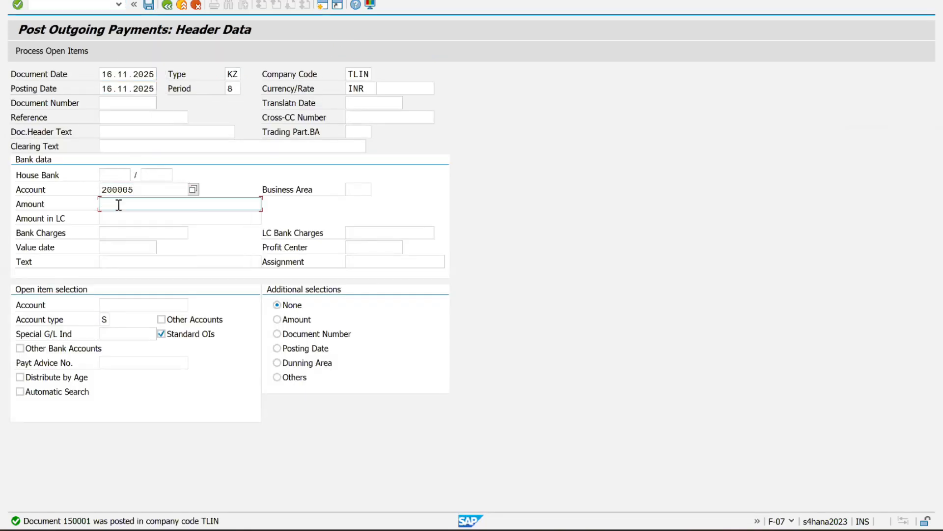
{"action": "left_click", "coordinate": [119, 204]}
Set the open item selection account to 300001
{"action": "left_click", "coordinate": [121, 306]}
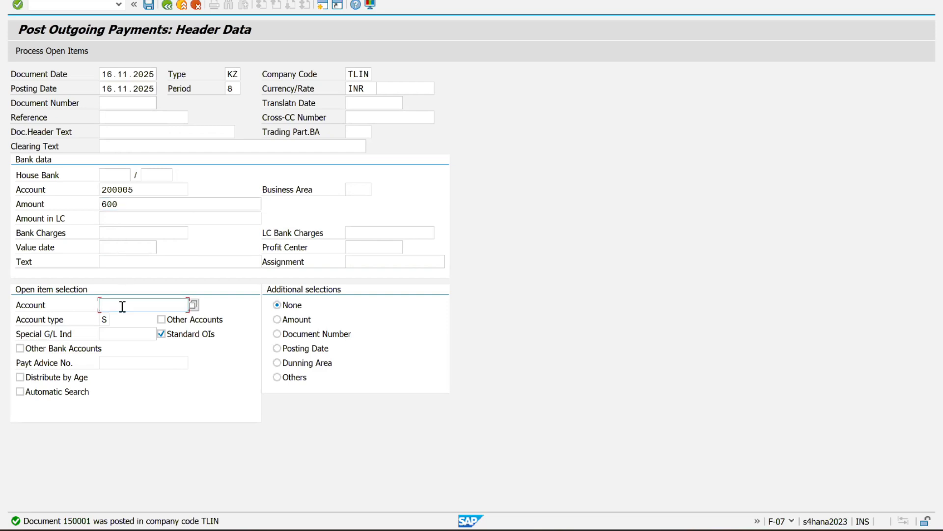
{"action": "type", "text": "3"}
{"action": "left_click", "coordinate": [120, 319]}
{"action": "left_click", "coordinate": [123, 263]}
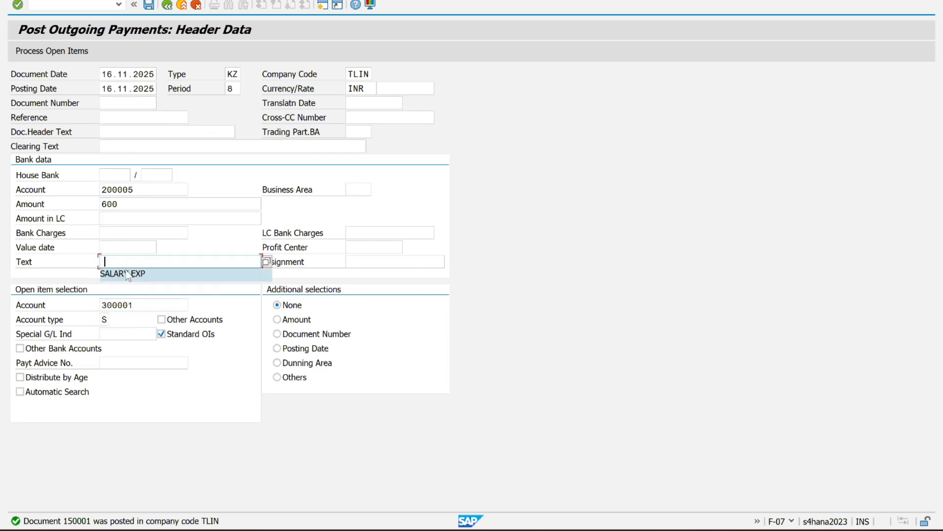
{"action": "left_click", "coordinate": [125, 272]}
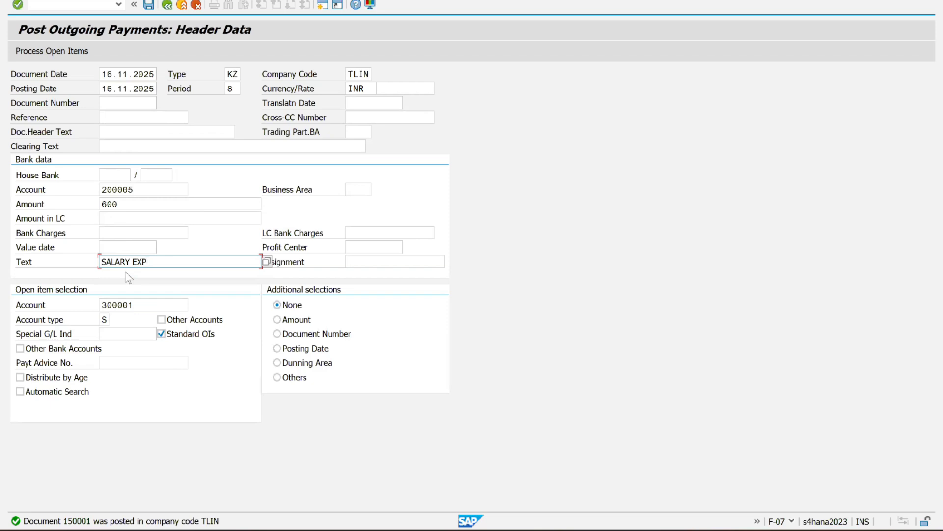
{"action": "key", "text": "BackSpace"}
{"action": "key", "text": "BackSpace"}
{"action": "key", "text": "BackSpace"}
{"action": "key", "text": "BackSpace"}
{"action": "key", "text": "BackSpace"}
{"action": "key", "text": "BackSpace"}
{"action": "key", "text": "BackSpace"}
{"action": "key", "text": "BackSpace"}
{"action": "key", "text": "BackSpace"}
{"action": "key", "text": "BackSpace"}
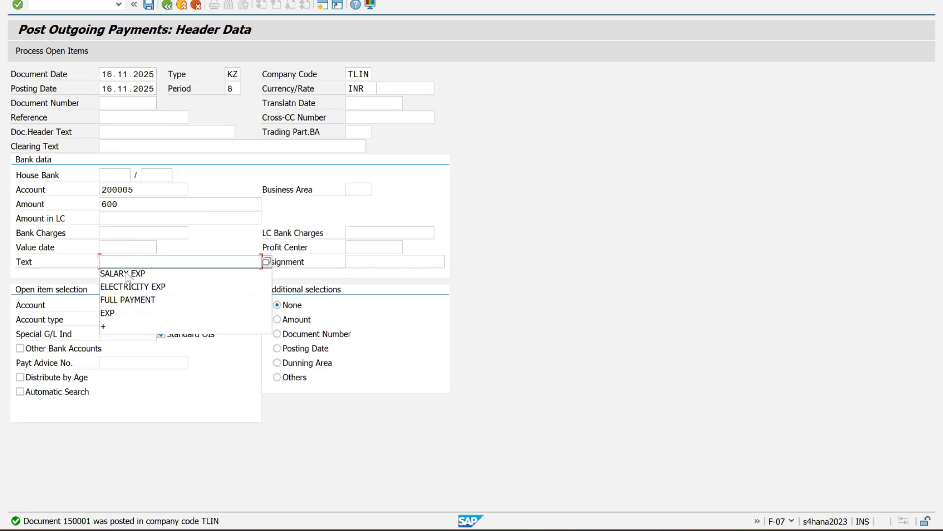
Enter OG PAYEBNT as the bank line text and process the open items, checking the assigned amount
{"action": "type", "text": "OG PAYEBNT"}
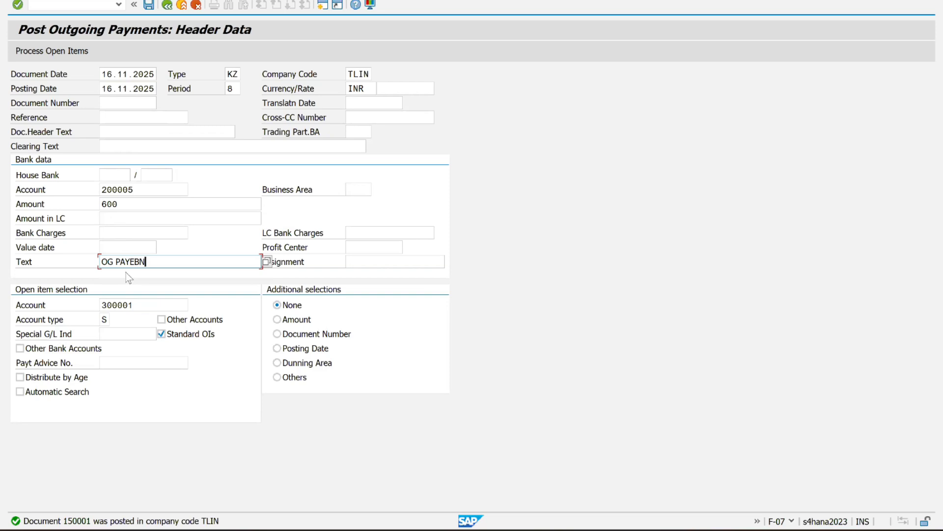
{"action": "key", "text": "Return"}
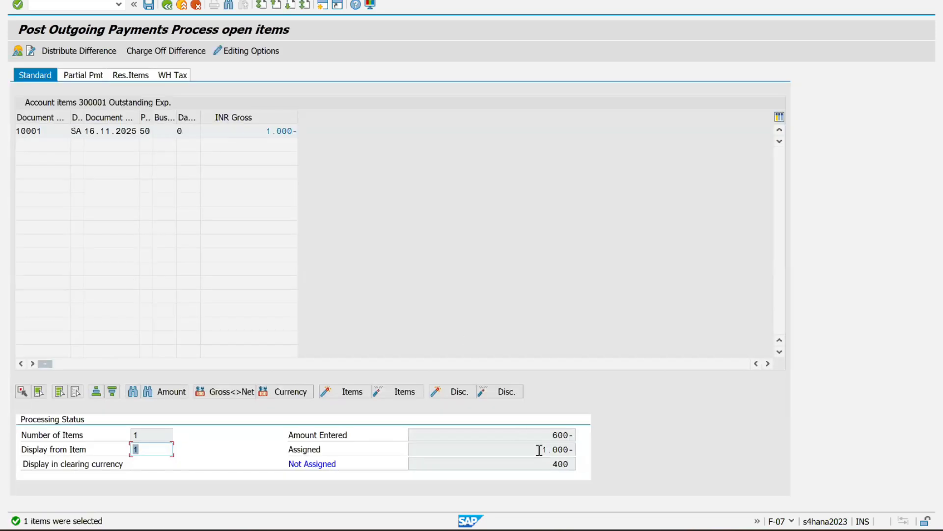
{"action": "left_click_drag", "start_coordinate": [539, 449], "coordinate": [626, 448]}
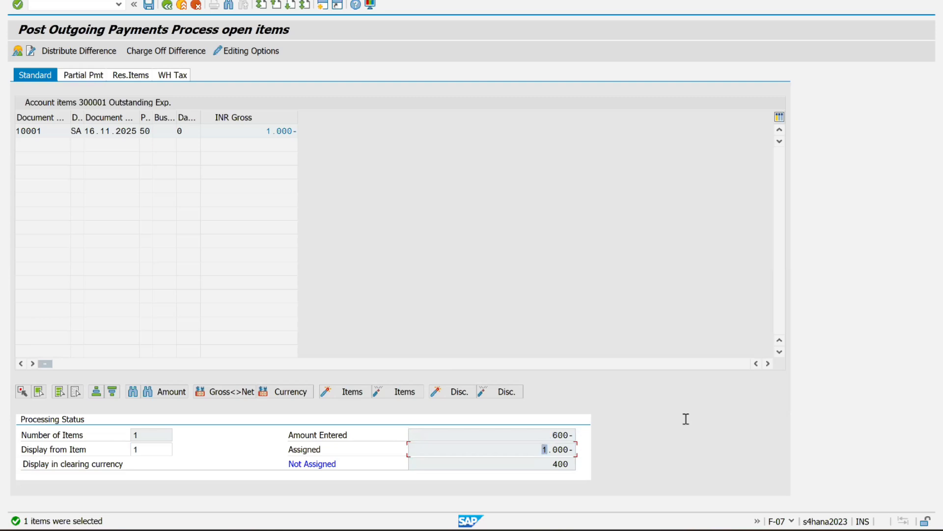